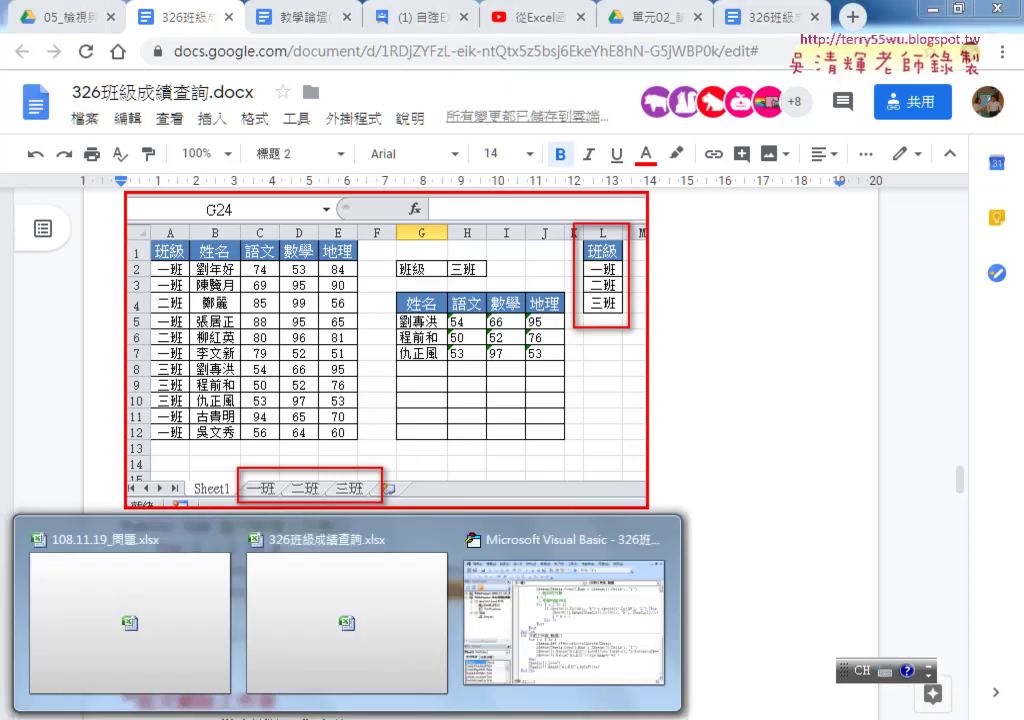
# Step: Leave Google Docs and bring the 326班級成績查詢.xlsx workbook forward in Excel
pyautogui.click(320, 630)
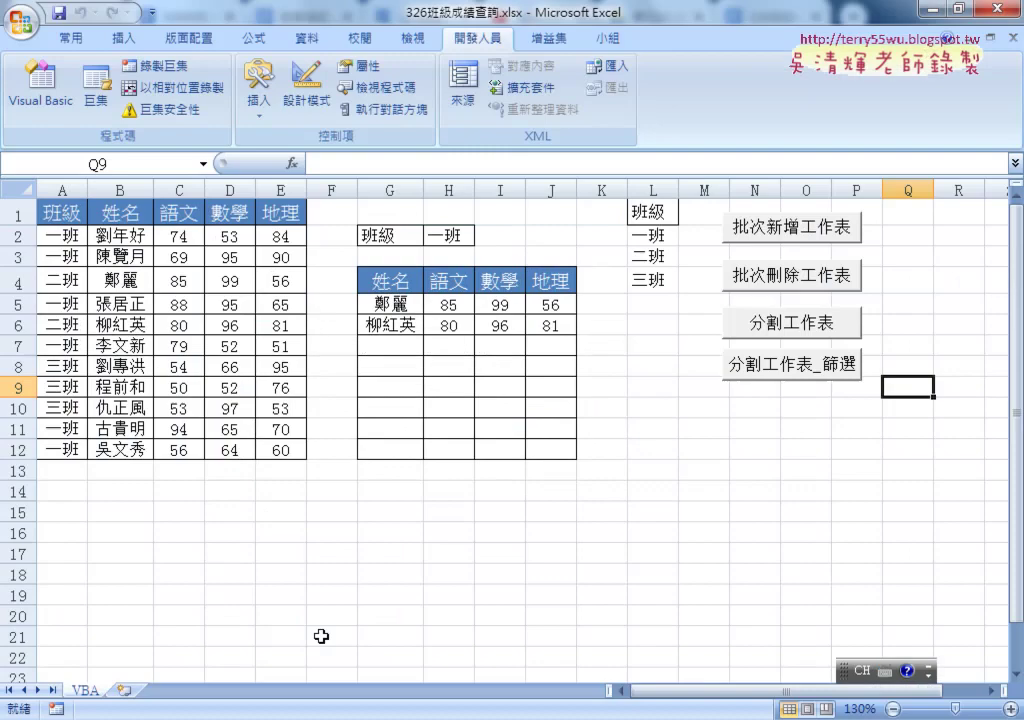
# Step: Clear the old class list from column L
pyautogui.click(640, 190)
pyautogui.click(600, 190)
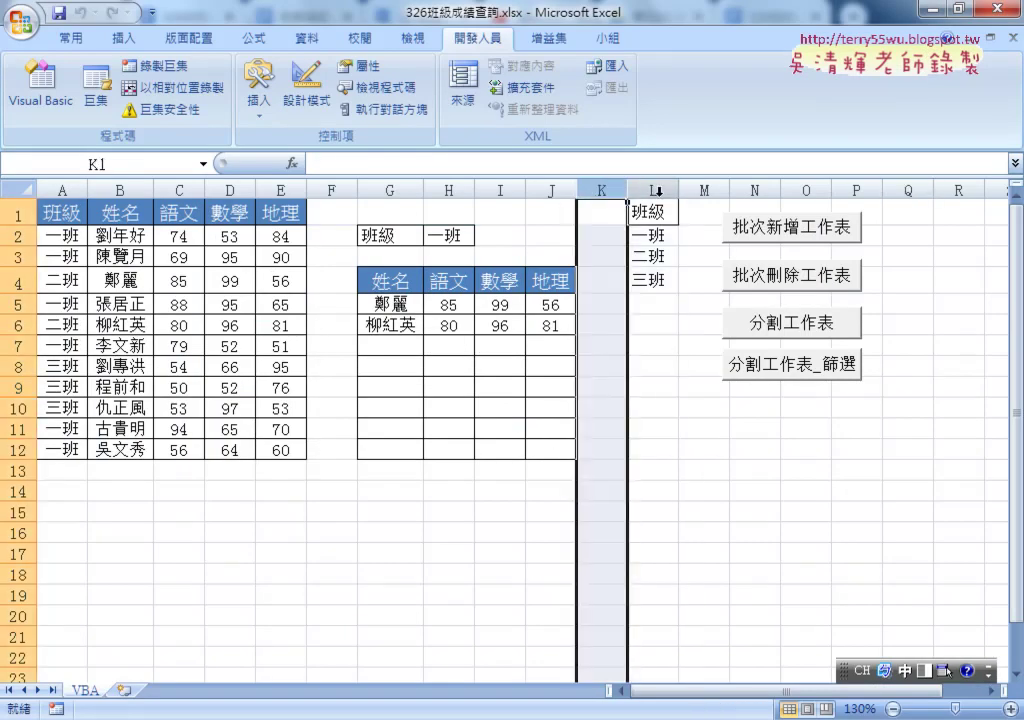
pyautogui.click(657, 190)
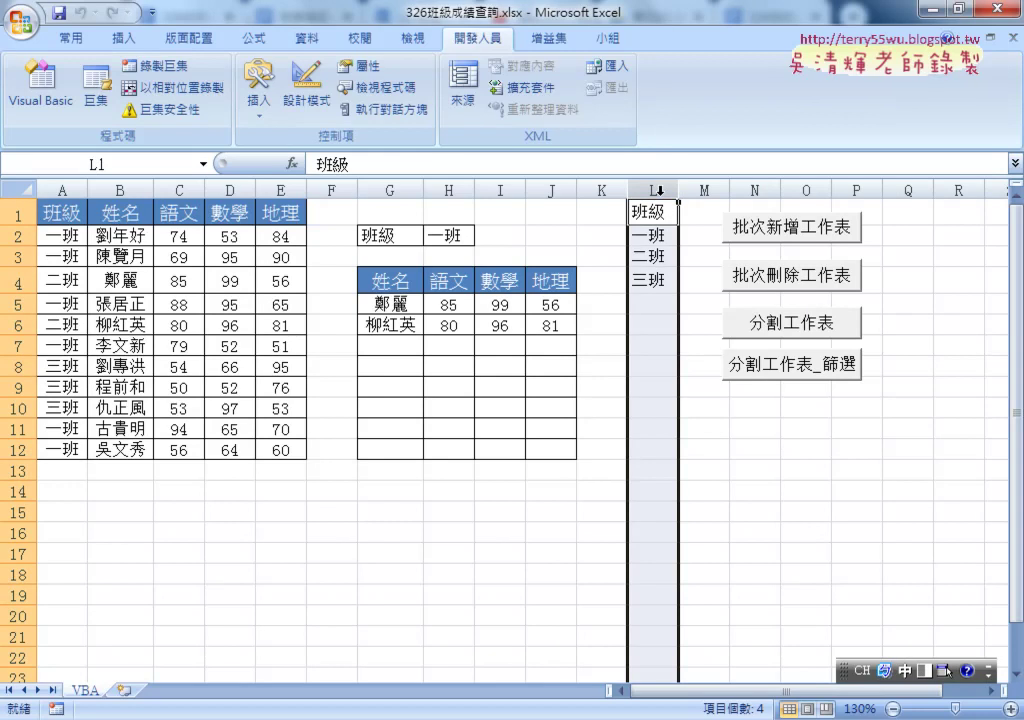
pyautogui.press('Delete')
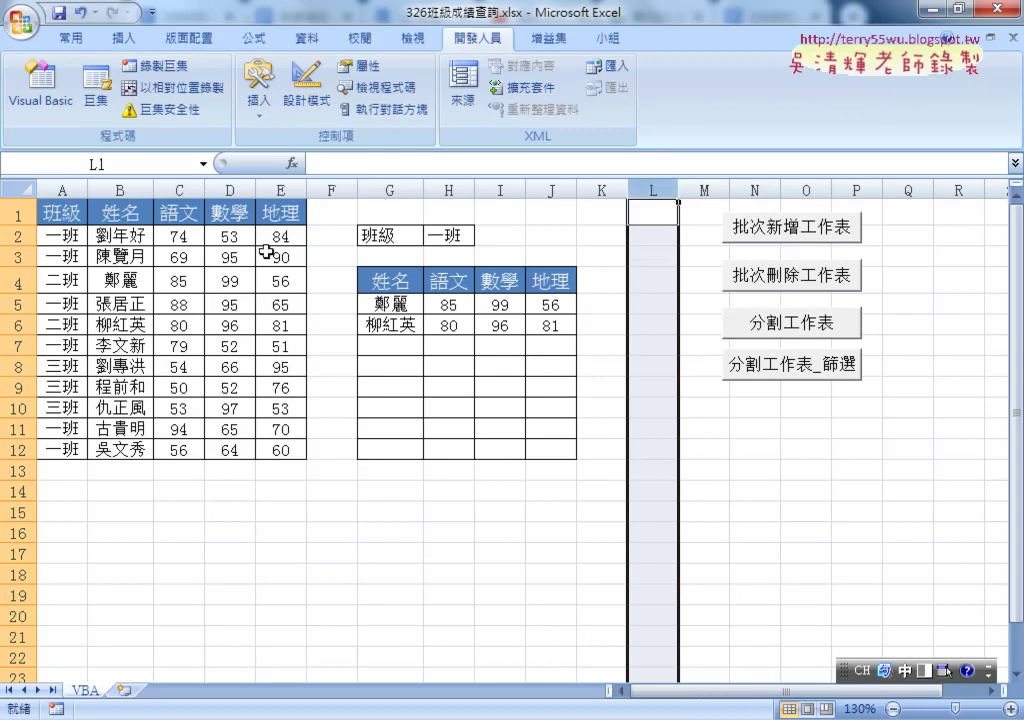
# Step: Copy the 班級 column A1:A12 and paste it into L1
pyautogui.moveTo(45, 212); pyautogui.dragTo(45, 450)
pyautogui.rightClick(72, 380)
pyautogui.click(120, 43)
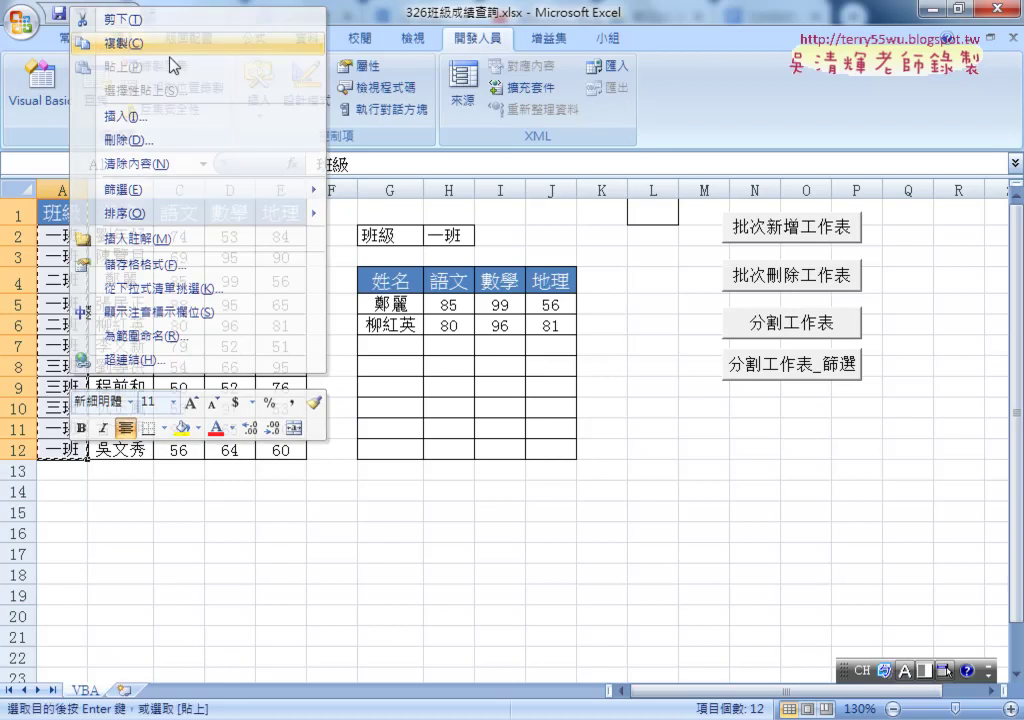
pyautogui.click(653, 214)
pyautogui.rightClick(653, 214)
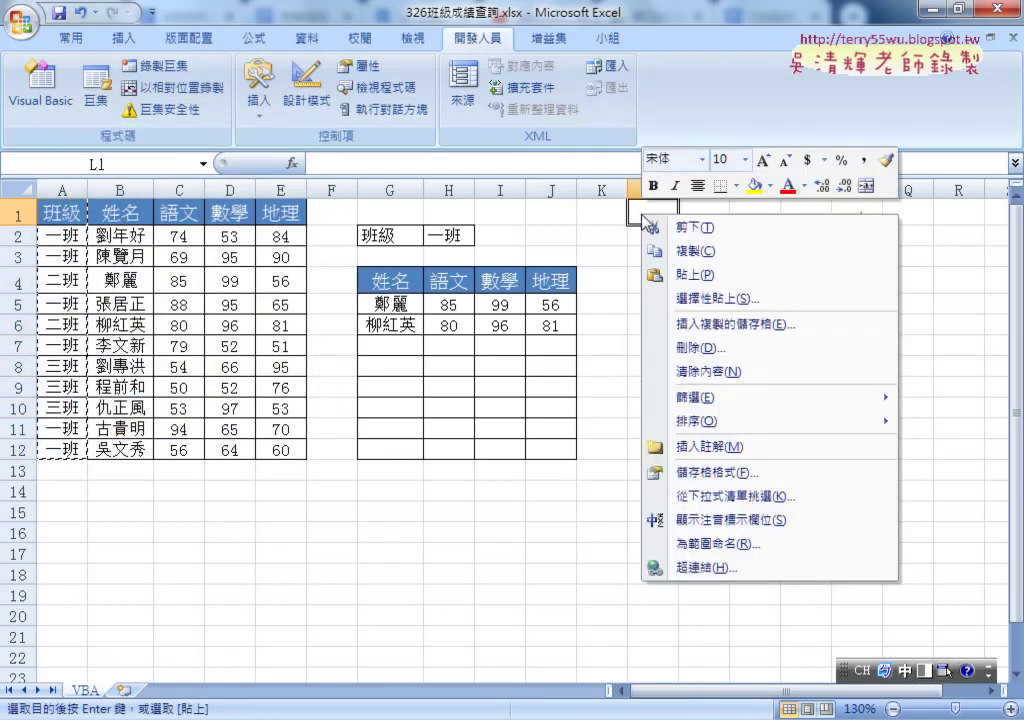
pyautogui.click(683, 273)
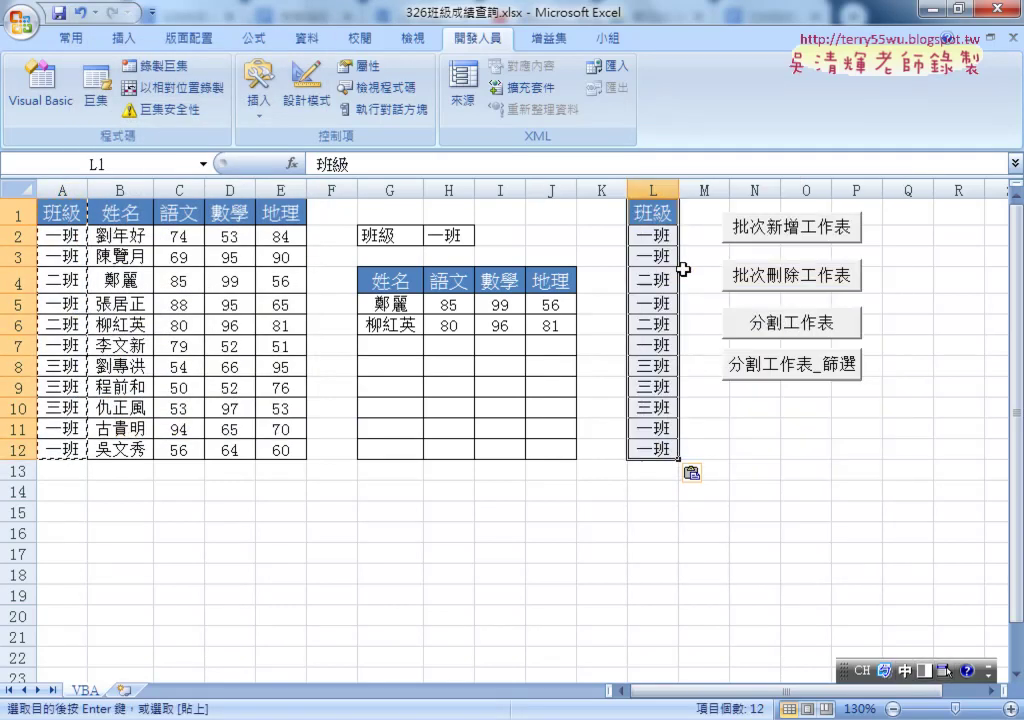
pyautogui.click(306, 38)
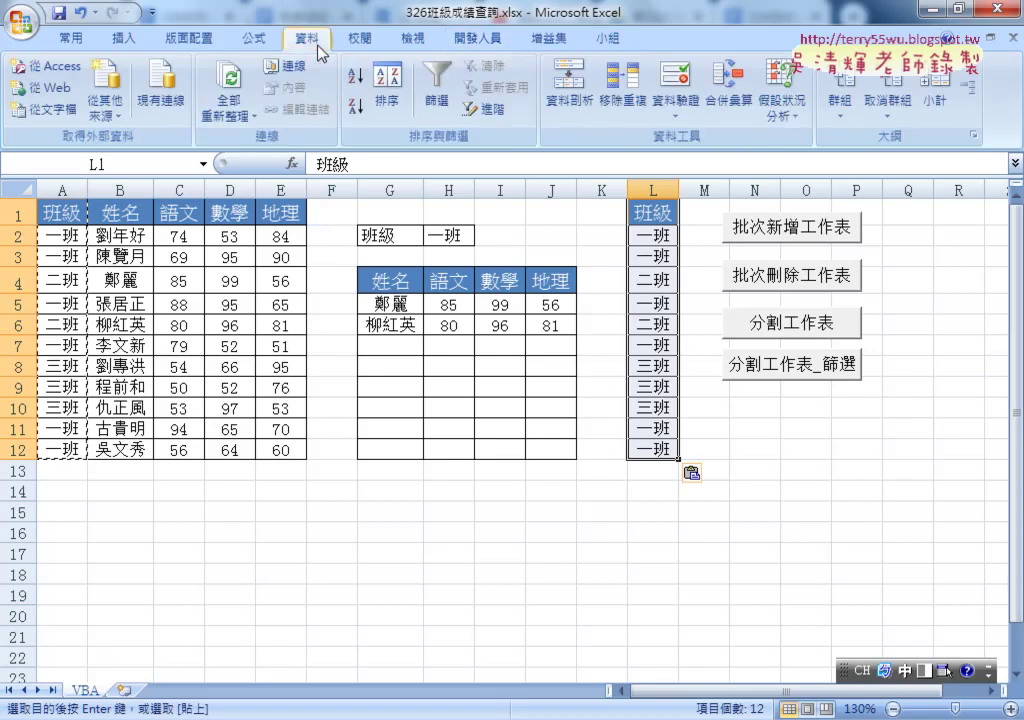
# Step: Remove duplicates from column L with 班級 checked, leaving 一班, 二班, 三班
pyautogui.click(622, 105)
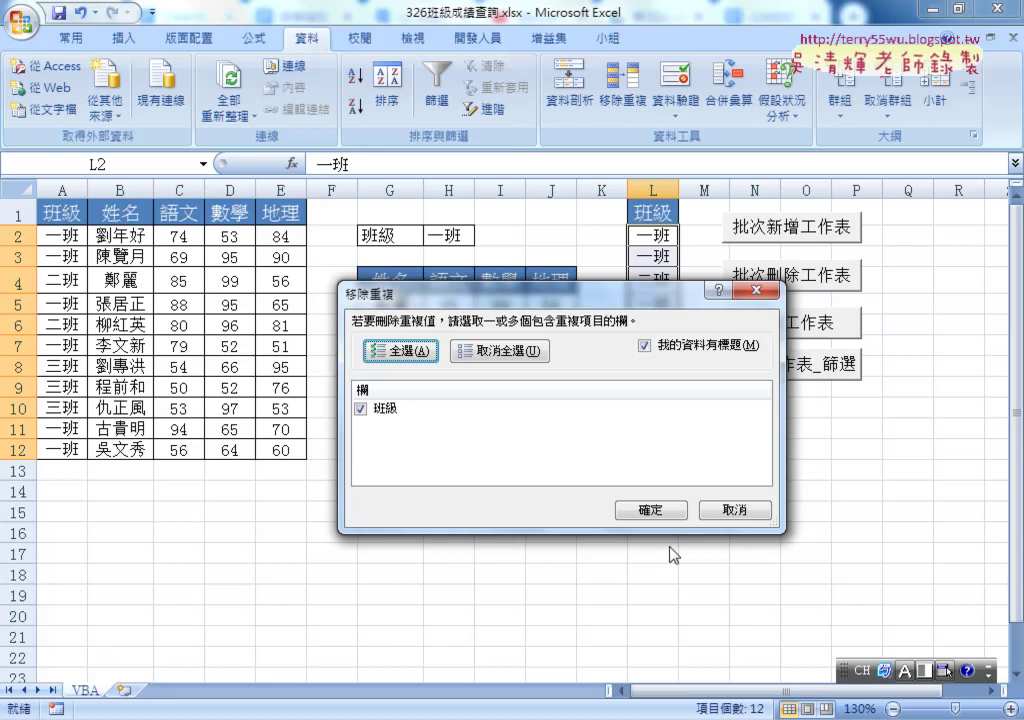
pyautogui.click(651, 510)
pyautogui.click(513, 416)
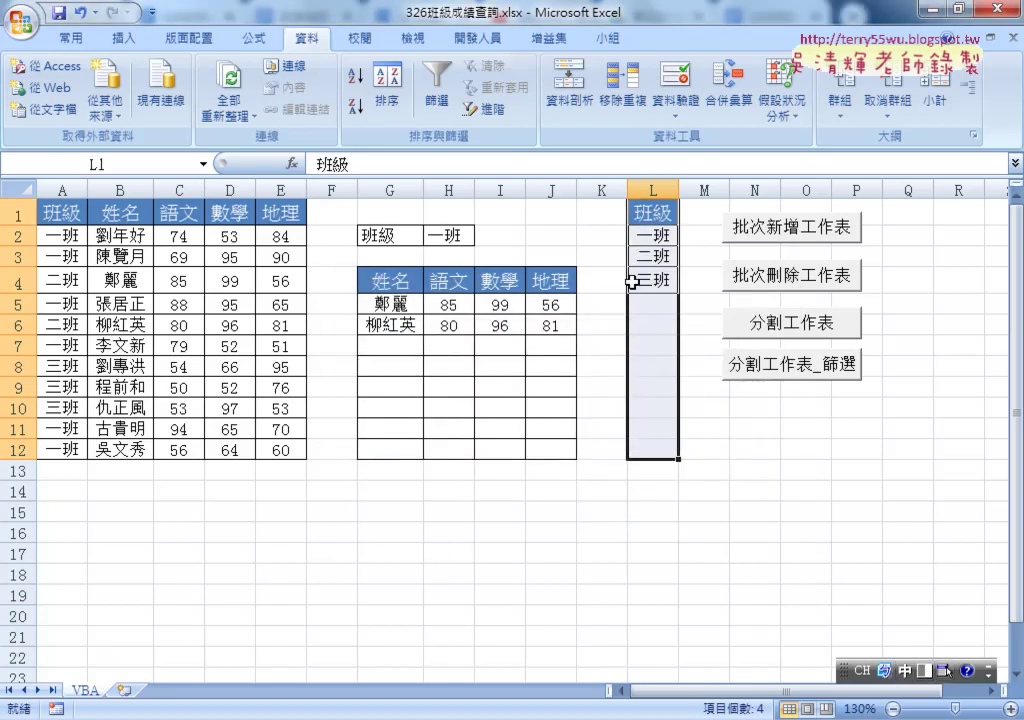
# Step: Select the remaining class names 一班 to 三班 in L2:L4
pyautogui.moveTo(653, 236); pyautogui.dragTo(657, 281)
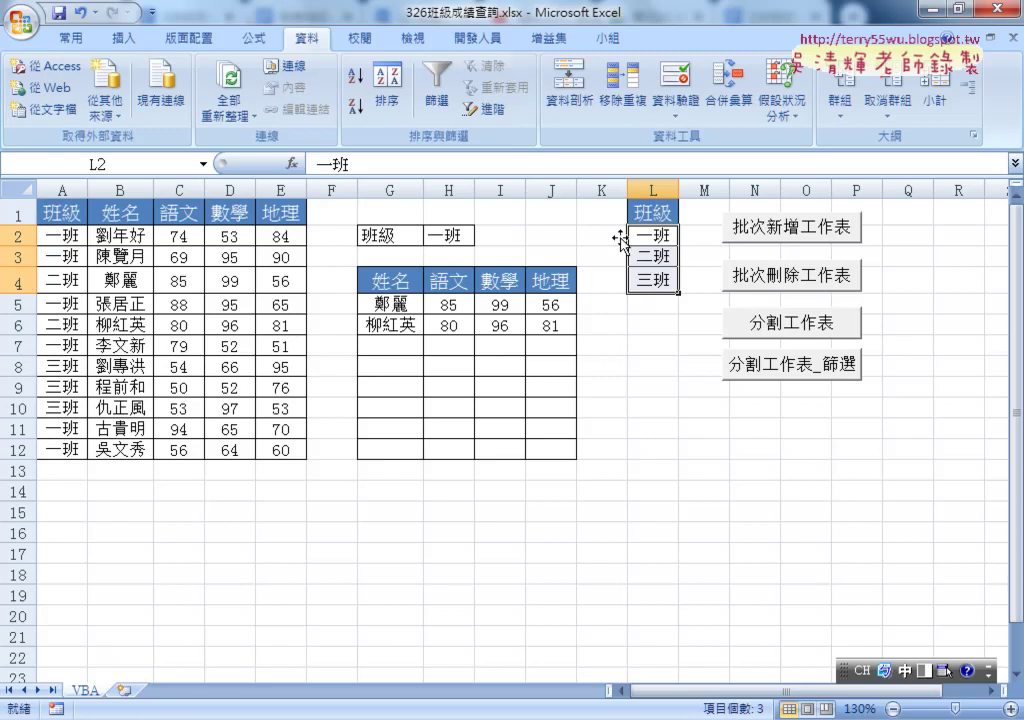
pyautogui.click(642, 235)
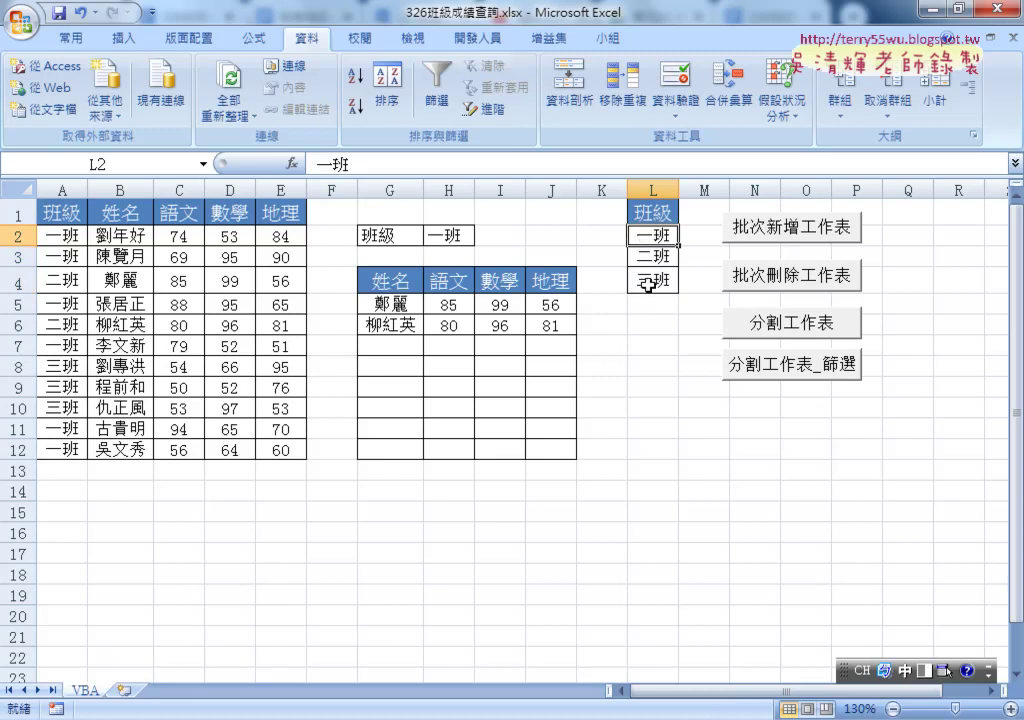
pyautogui.click(650, 280)
pyautogui.click(652, 236)
pyautogui.click(646, 184)
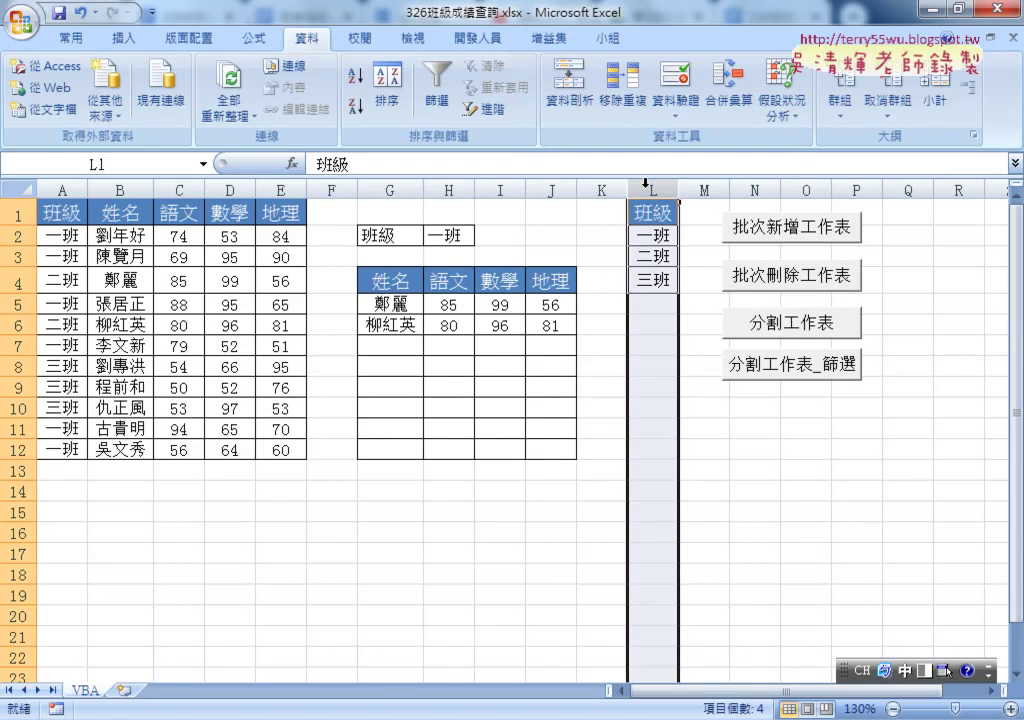
pyautogui.click(653, 281)
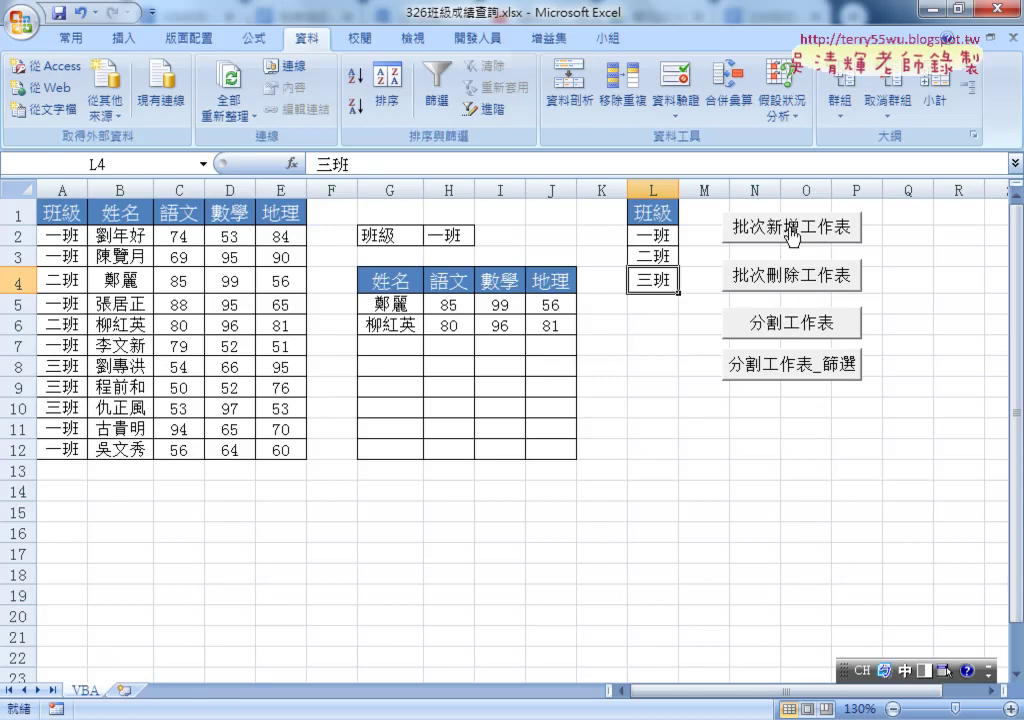
# Step: Run 批次新增工作表 on L2:L4, browse the new 一班, 二班, 三班 tabs, then return to VBA
pyautogui.moveTo(647, 237); pyautogui.dragTo(657, 282)
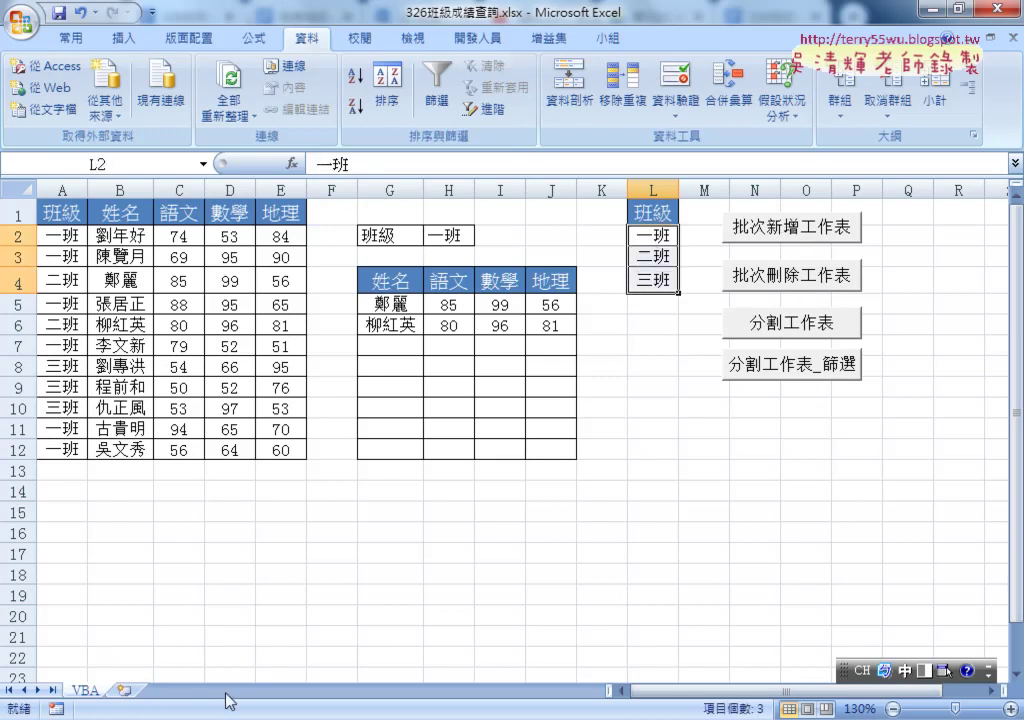
pyautogui.click(823, 228)
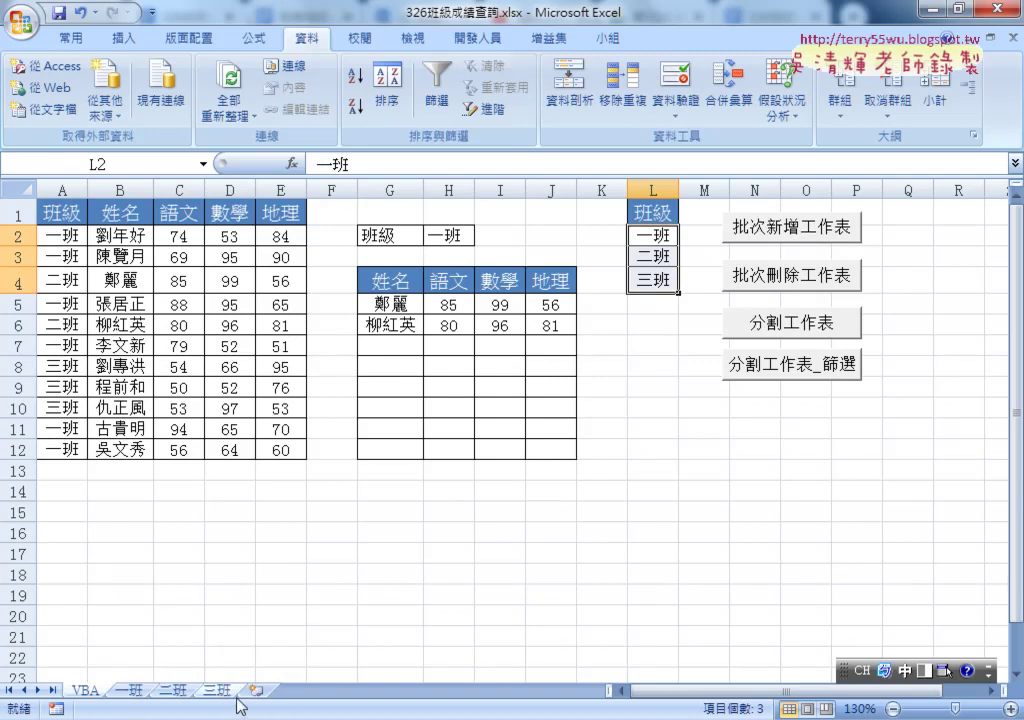
pyautogui.click(132, 690)
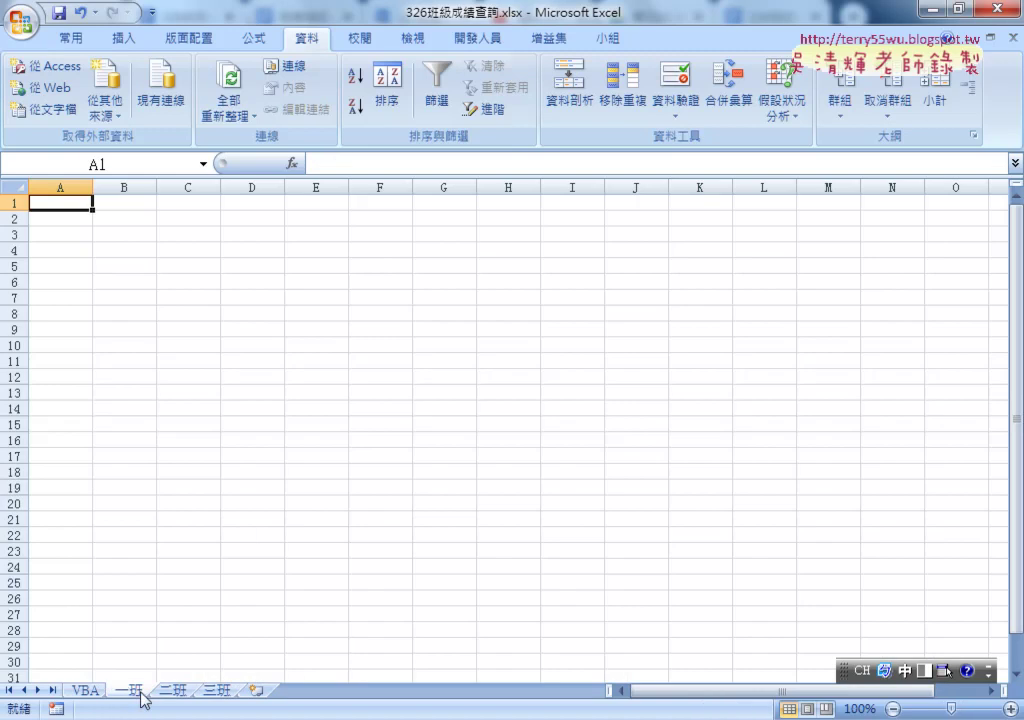
pyautogui.click(174, 690)
pyautogui.click(207, 692)
pyautogui.click(84, 690)
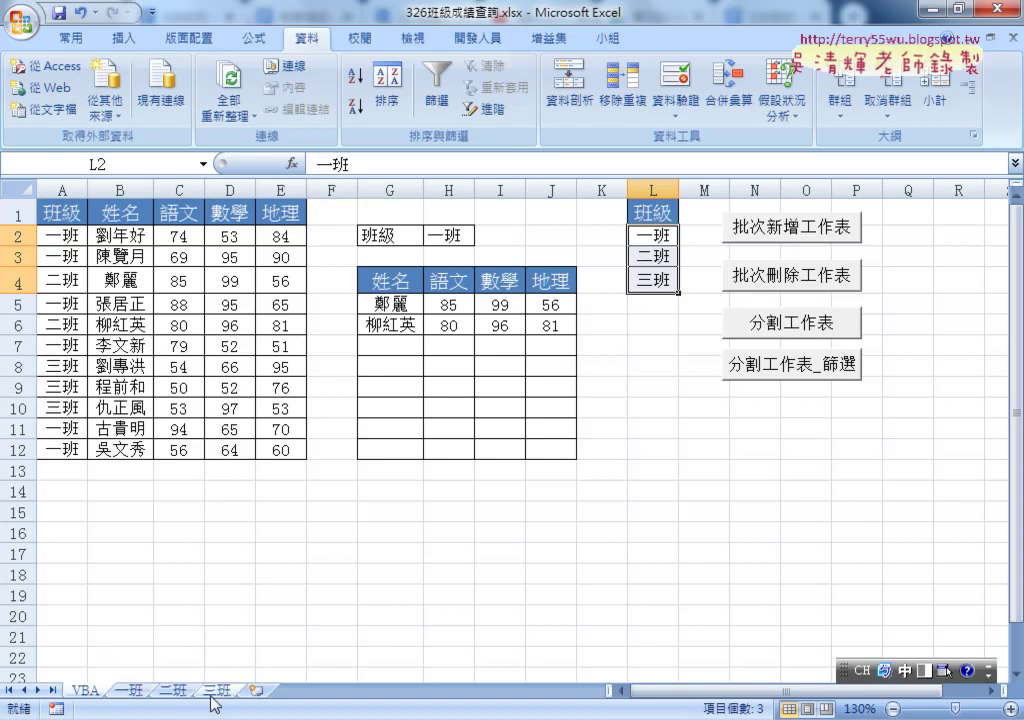
pyautogui.click(126, 690)
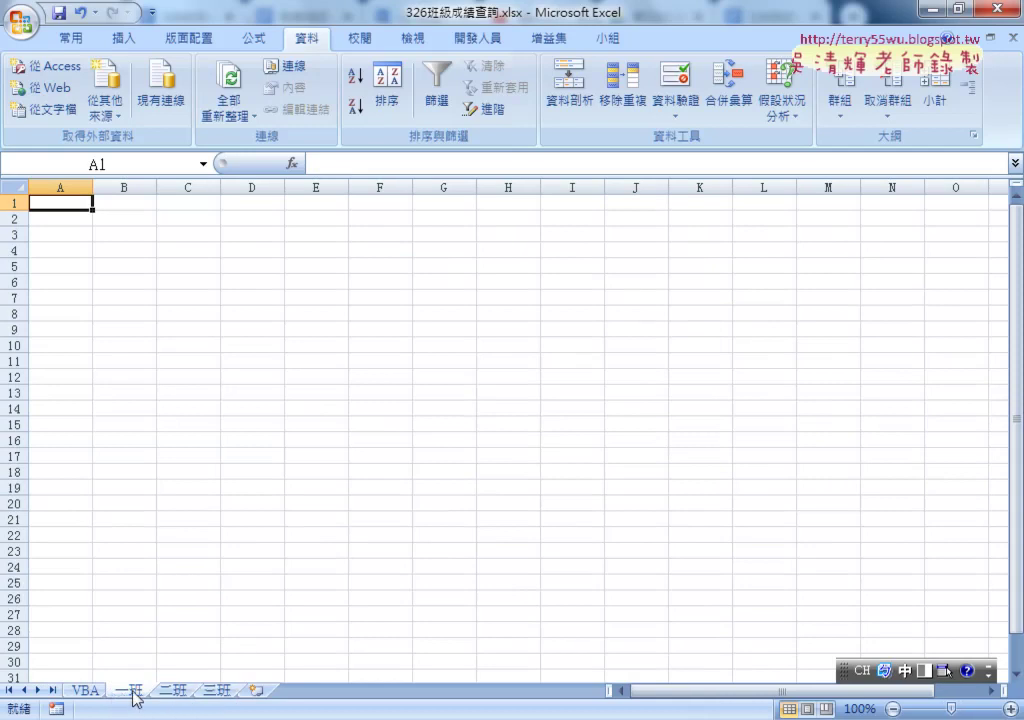
pyautogui.rightClick(131, 690)
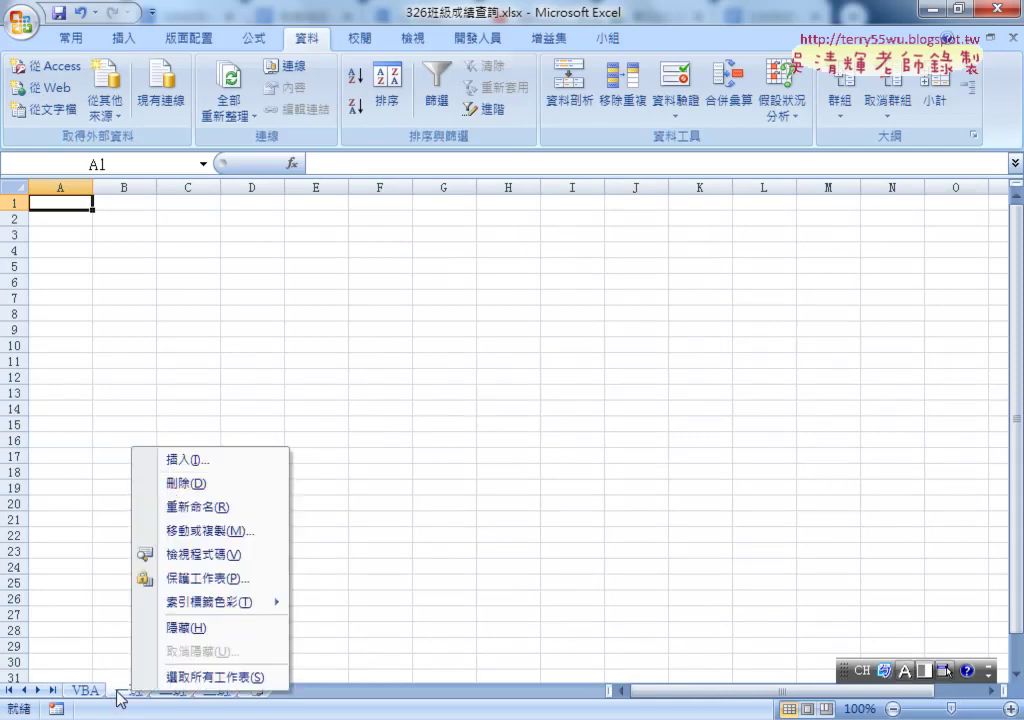
pyautogui.click(180, 700)
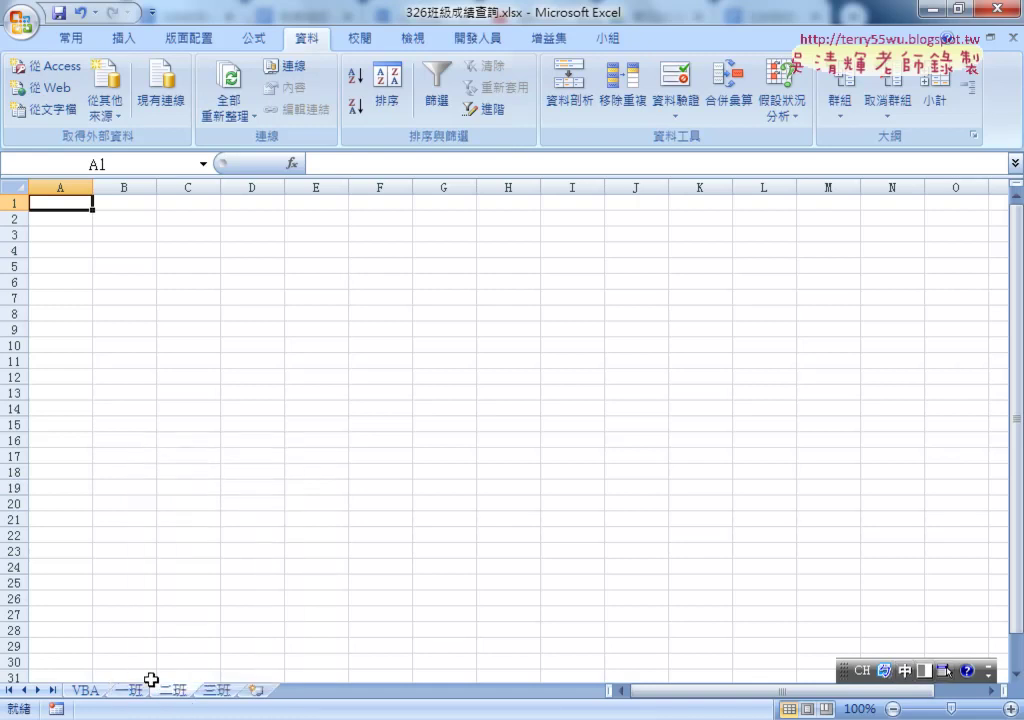
pyautogui.click(122, 695)
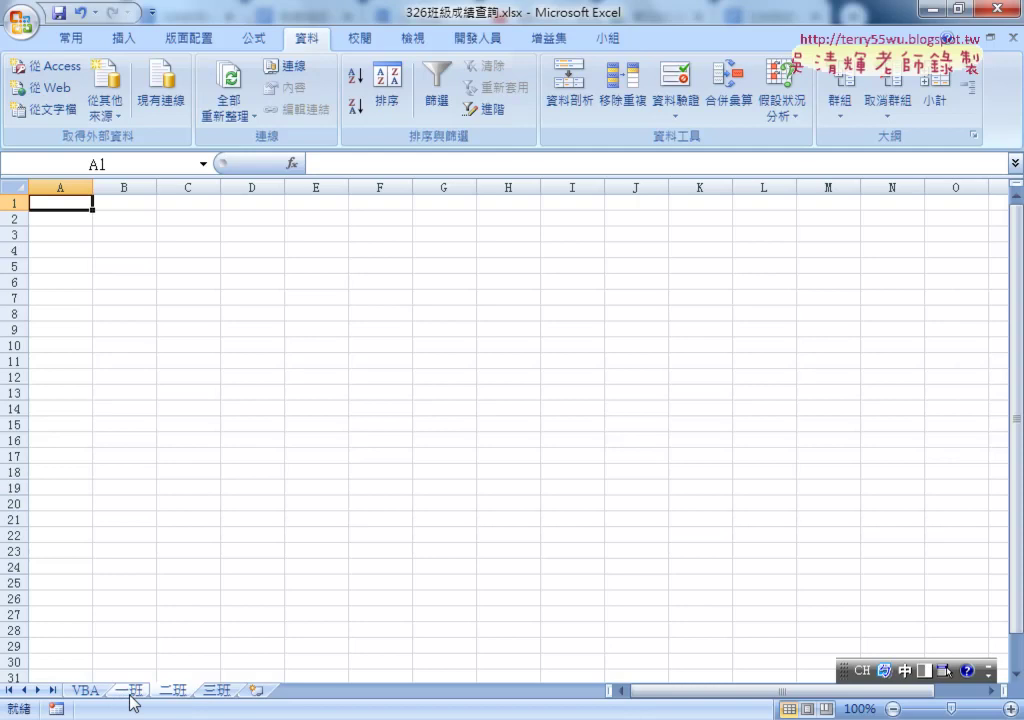
pyautogui.click(176, 692)
pyautogui.click(217, 692)
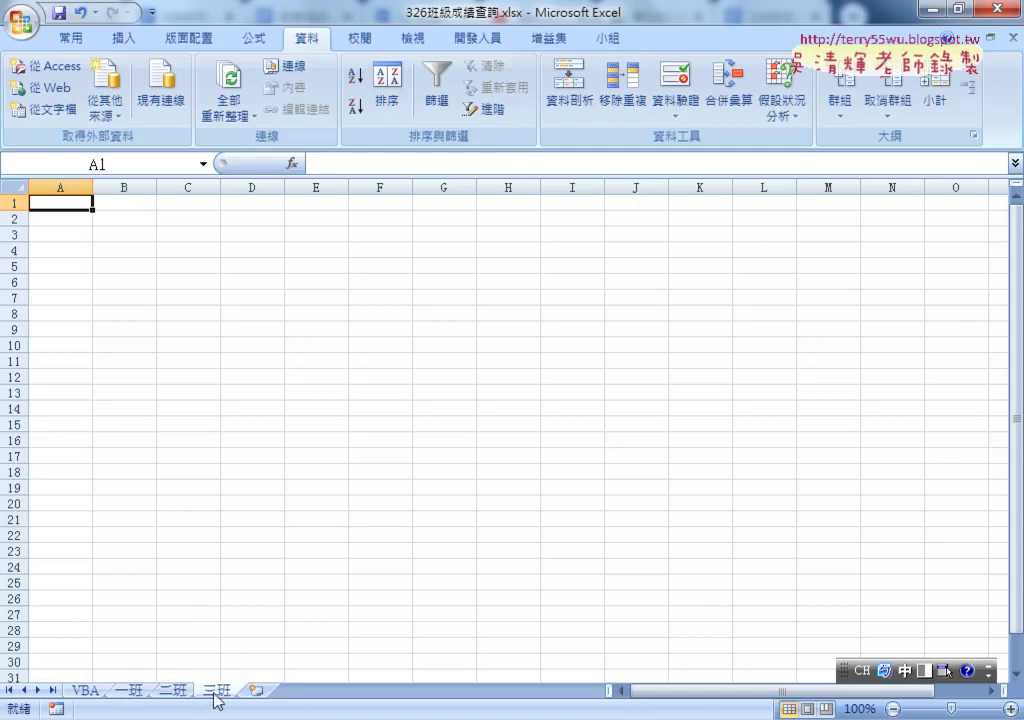
pyautogui.click(84, 690)
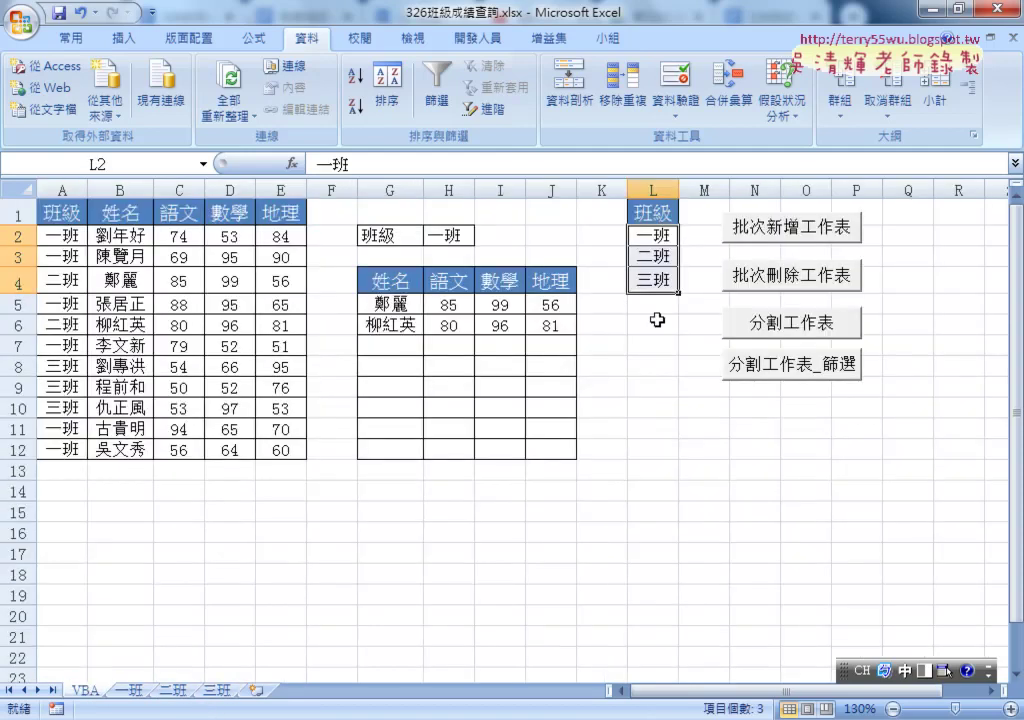
# Step: Run the 批次刪除工作表 button to remove the 一班, 二班 and 三班 sheets
pyautogui.click(748, 280)
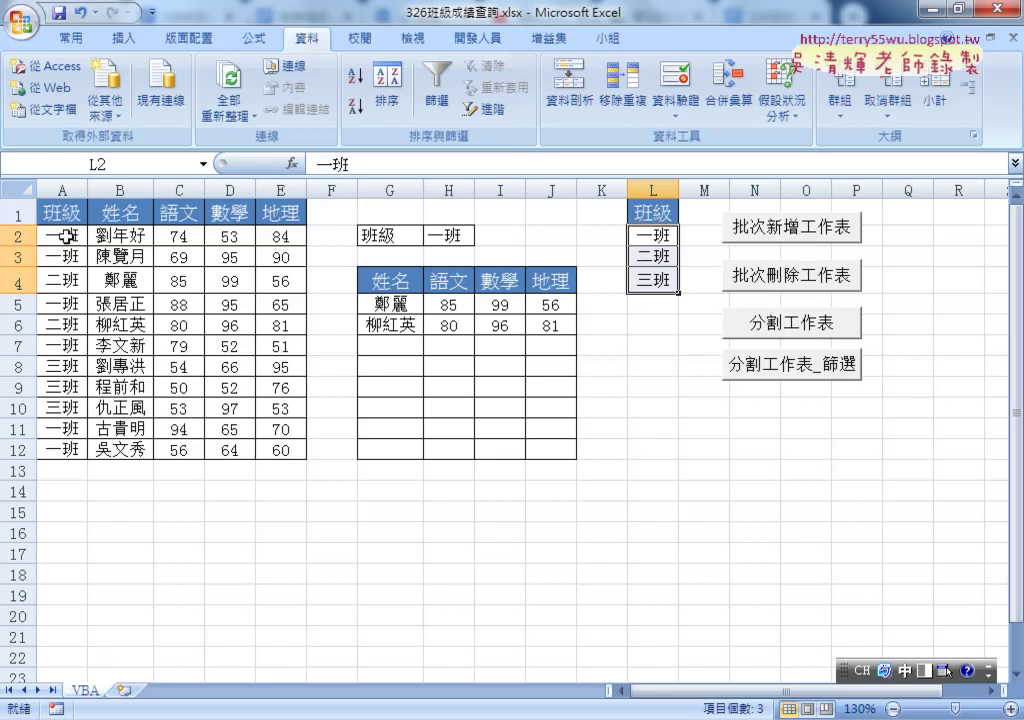
# Step: Run 分割工作表 and review each class's scores on the 一班, 二班 and 三班 sheets
pyautogui.click(771, 325)
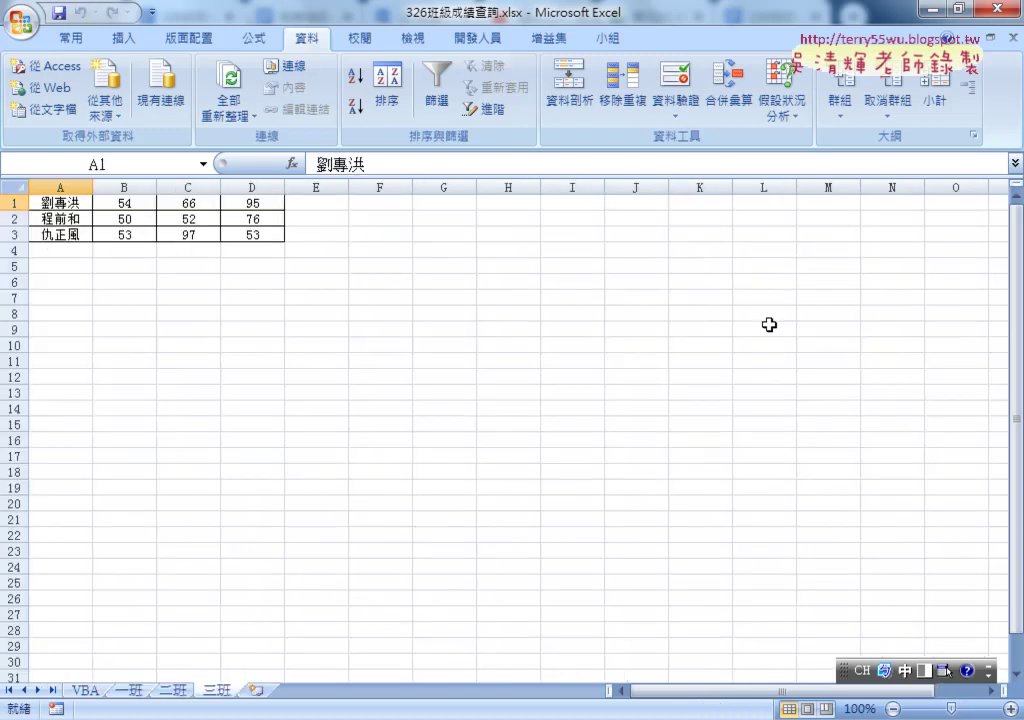
pyautogui.click(128, 691)
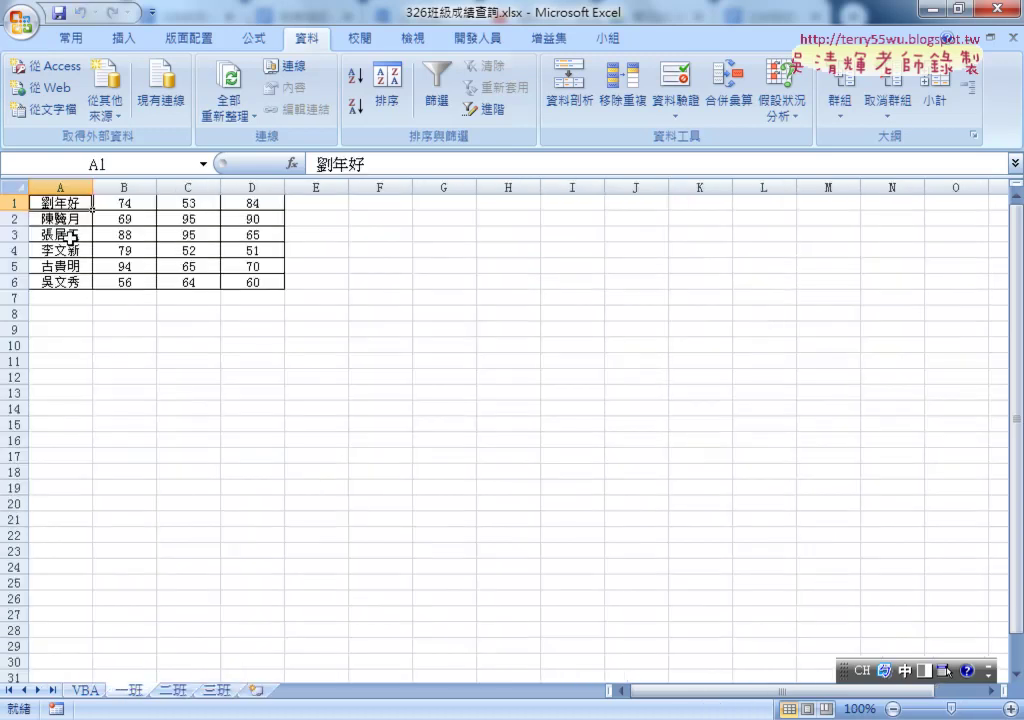
pyautogui.moveTo(62, 210)
pyautogui.mouseDown()
pyautogui.moveTo(88, 210)
pyautogui.moveTo(66, 202)
pyautogui.moveTo(251, 286)
pyautogui.mouseUp()
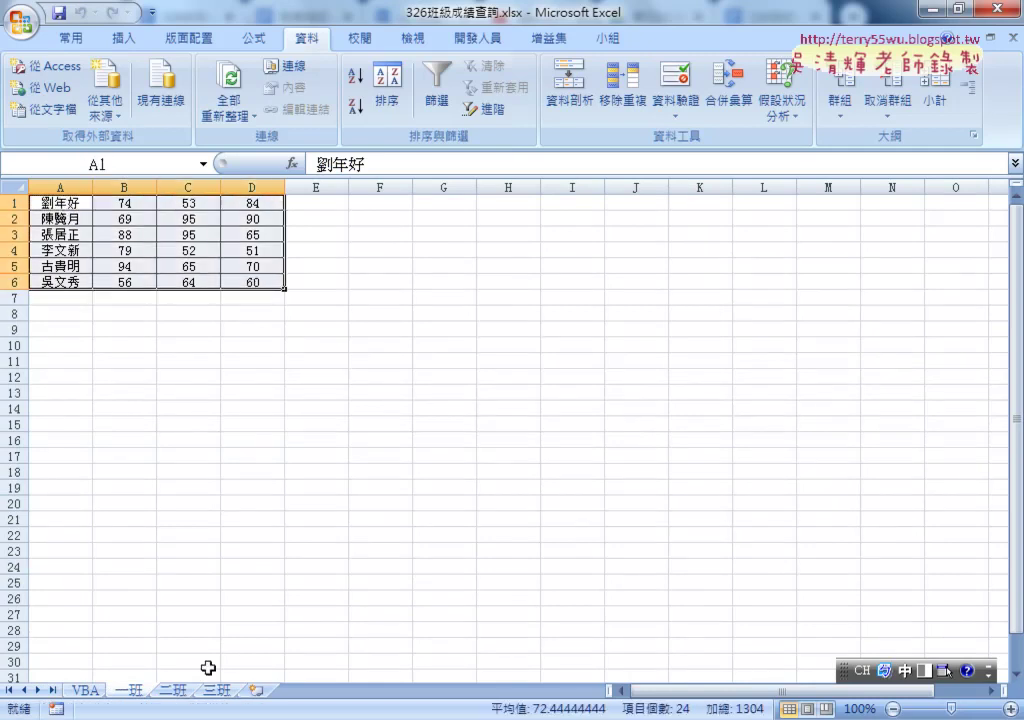
pyautogui.click(172, 691)
pyautogui.moveTo(50, 203); pyautogui.dragTo(188, 222)
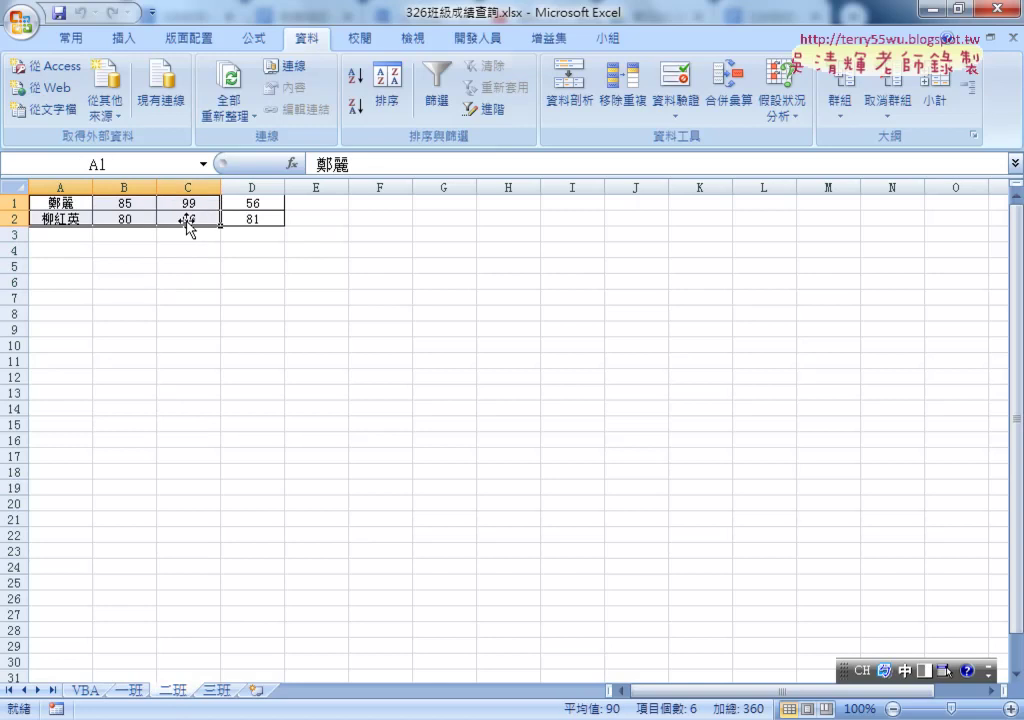
pyautogui.click(217, 690)
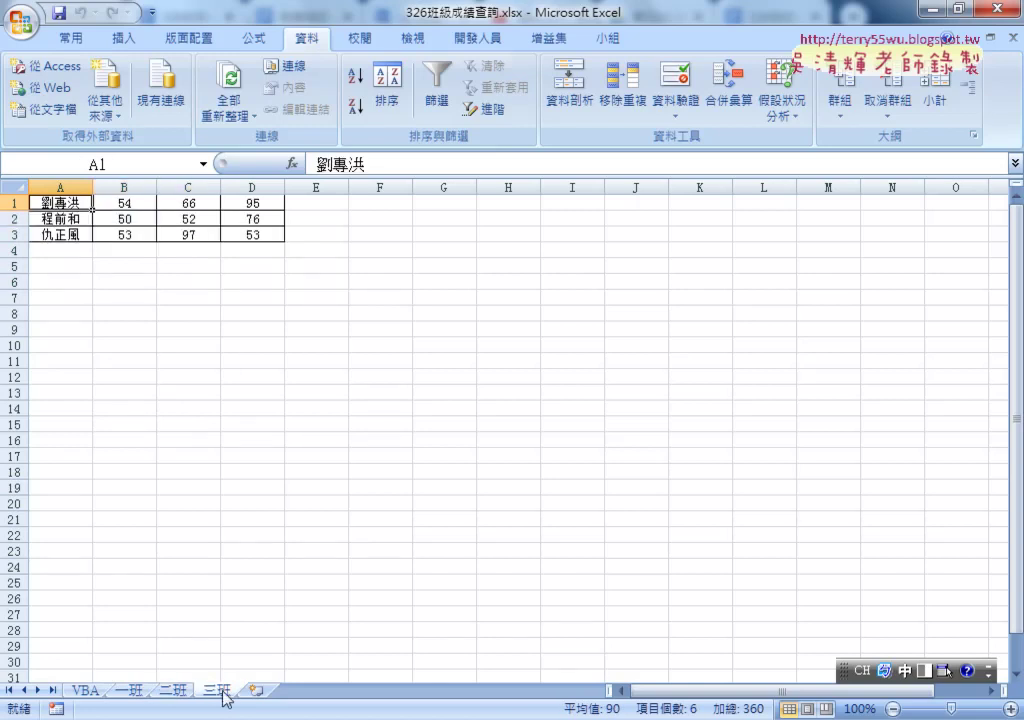
pyautogui.click(87, 691)
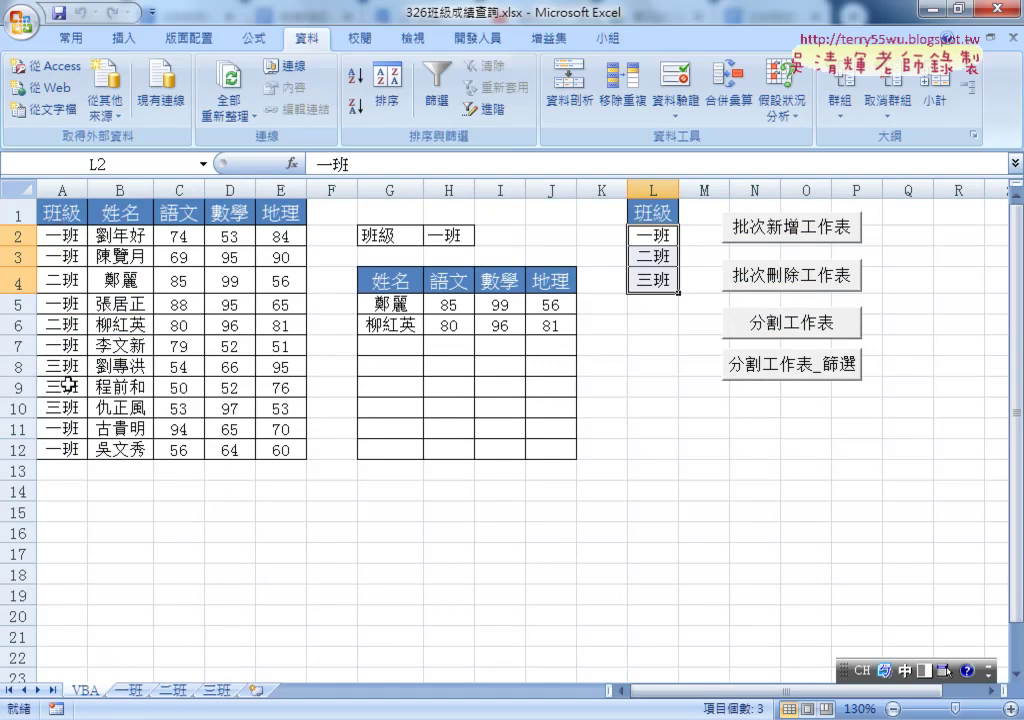
pyautogui.click(130, 690)
pyautogui.click(84, 690)
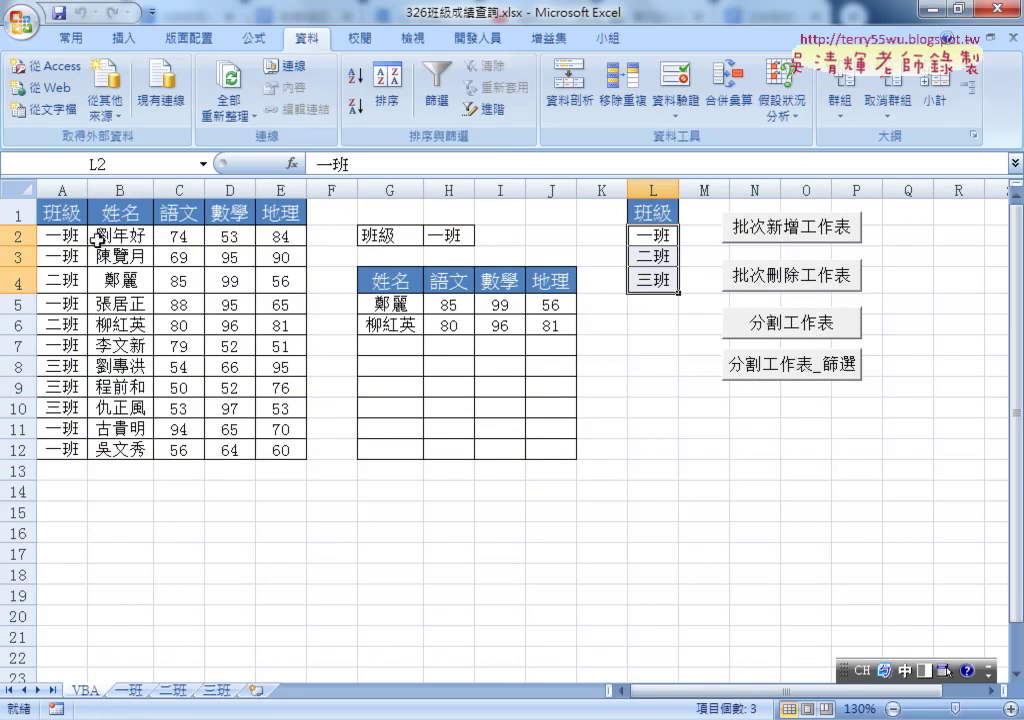
pyautogui.click(68, 210)
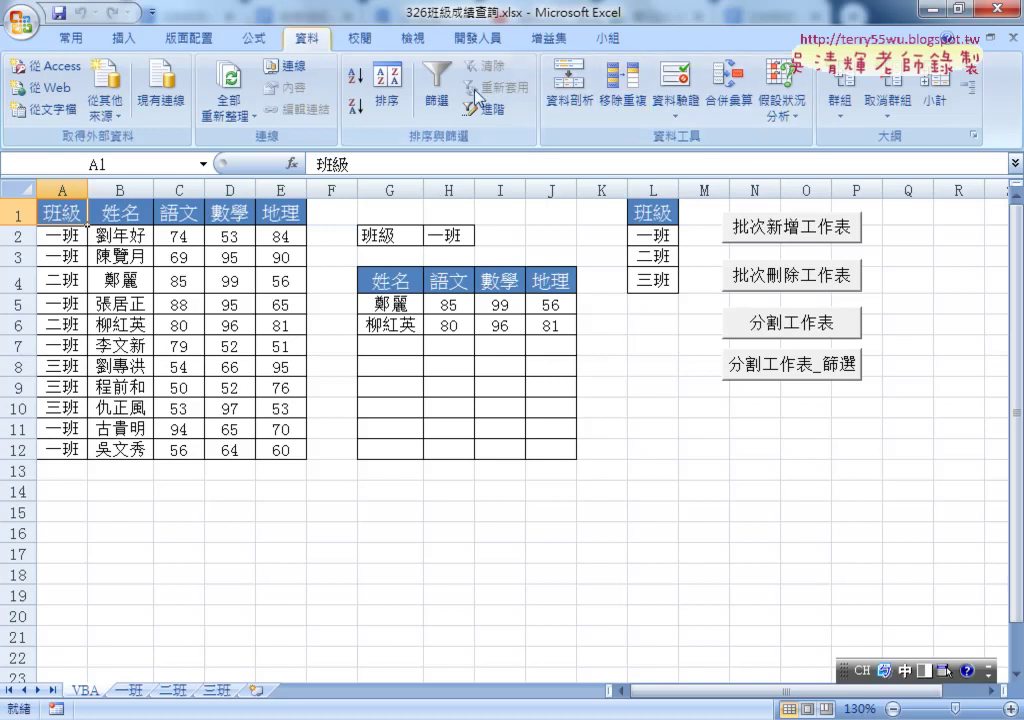
pyautogui.click(436, 88)
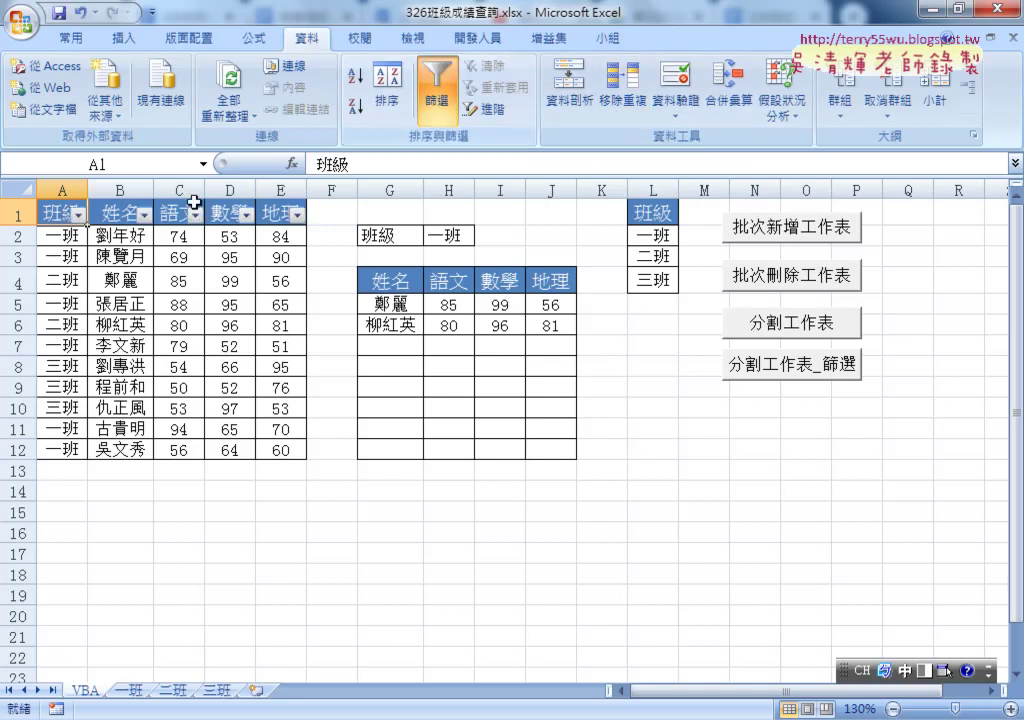
pyautogui.click(78, 213)
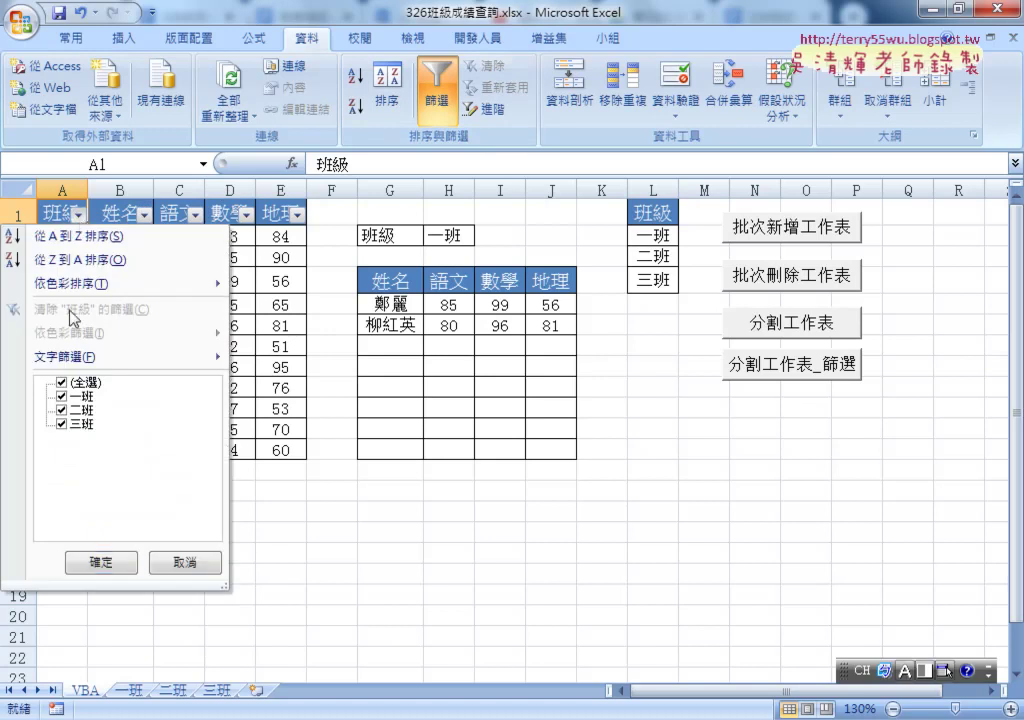
pyautogui.click(62, 383)
pyautogui.click(62, 396)
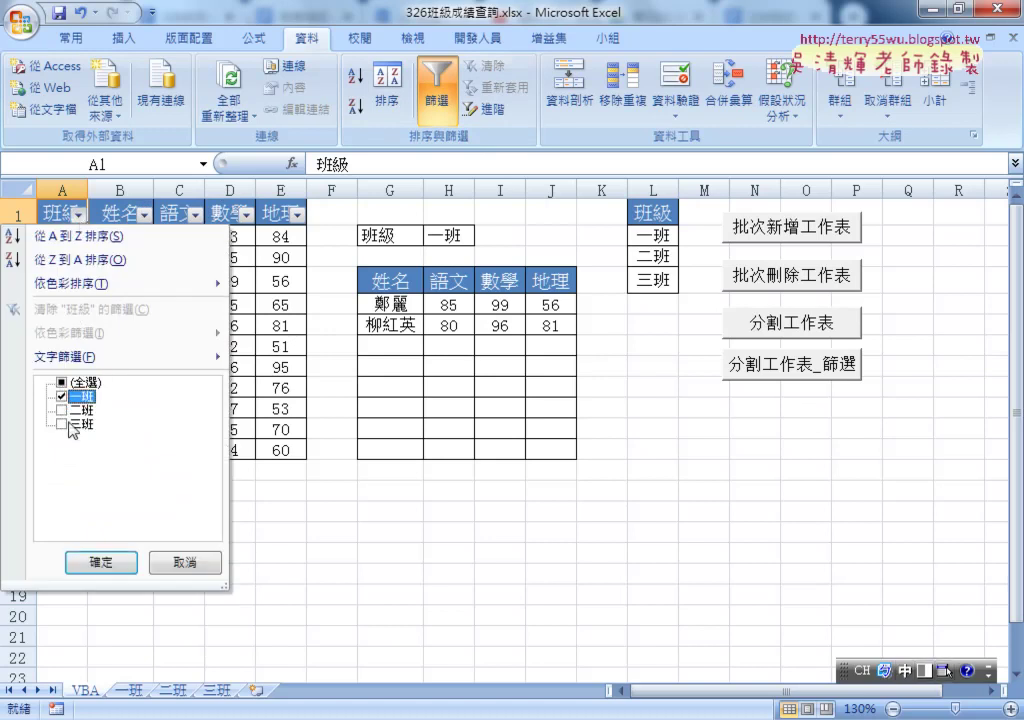
pyautogui.click(101, 562)
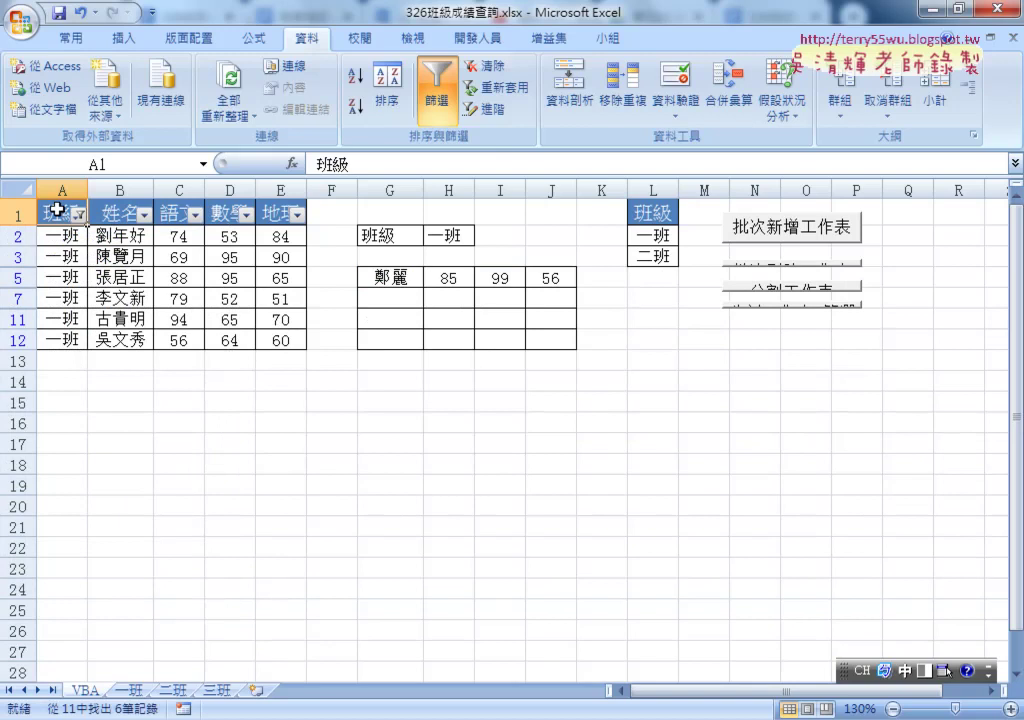
pyautogui.moveTo(50, 213); pyautogui.dragTo(279, 343)
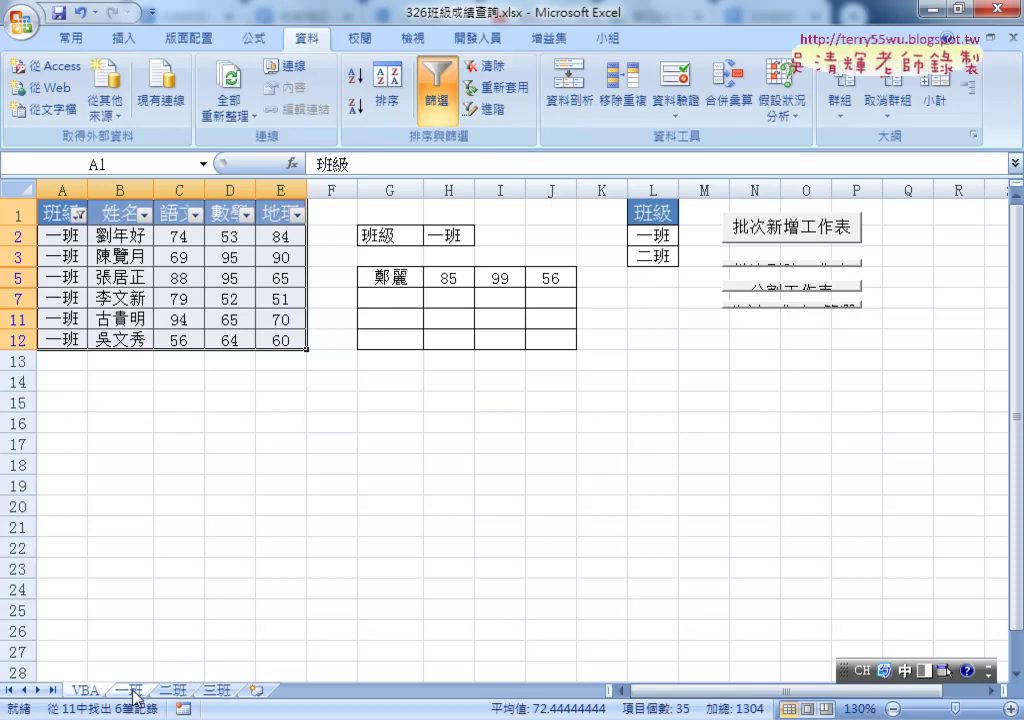
pyautogui.moveTo(53, 216); pyautogui.dragTo(272, 337)
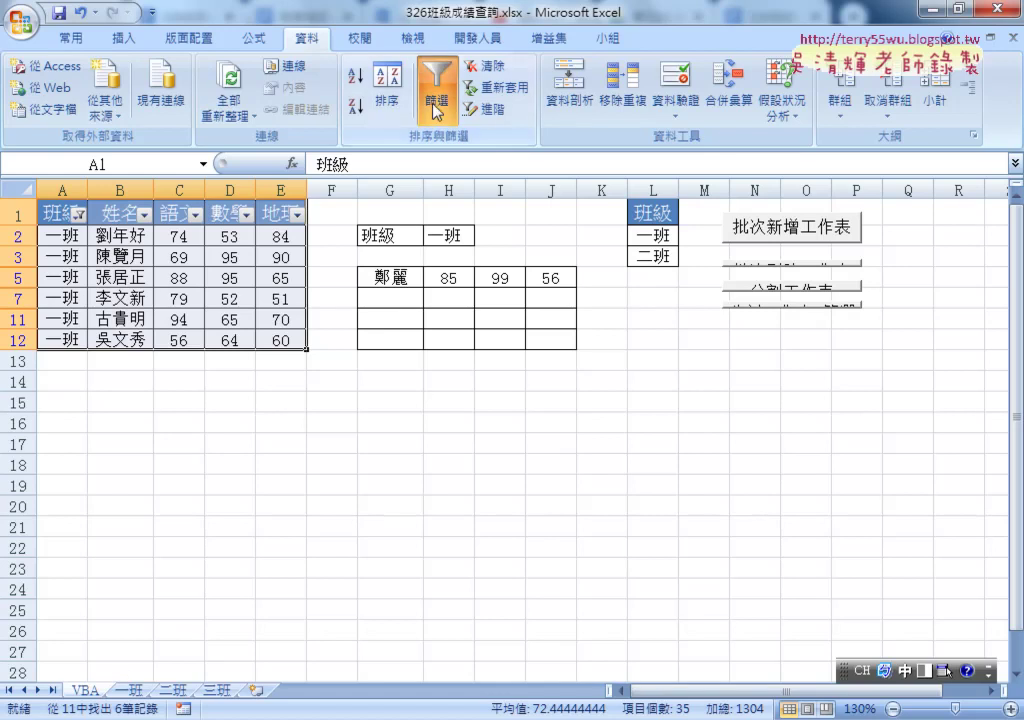
pyautogui.click(435, 105)
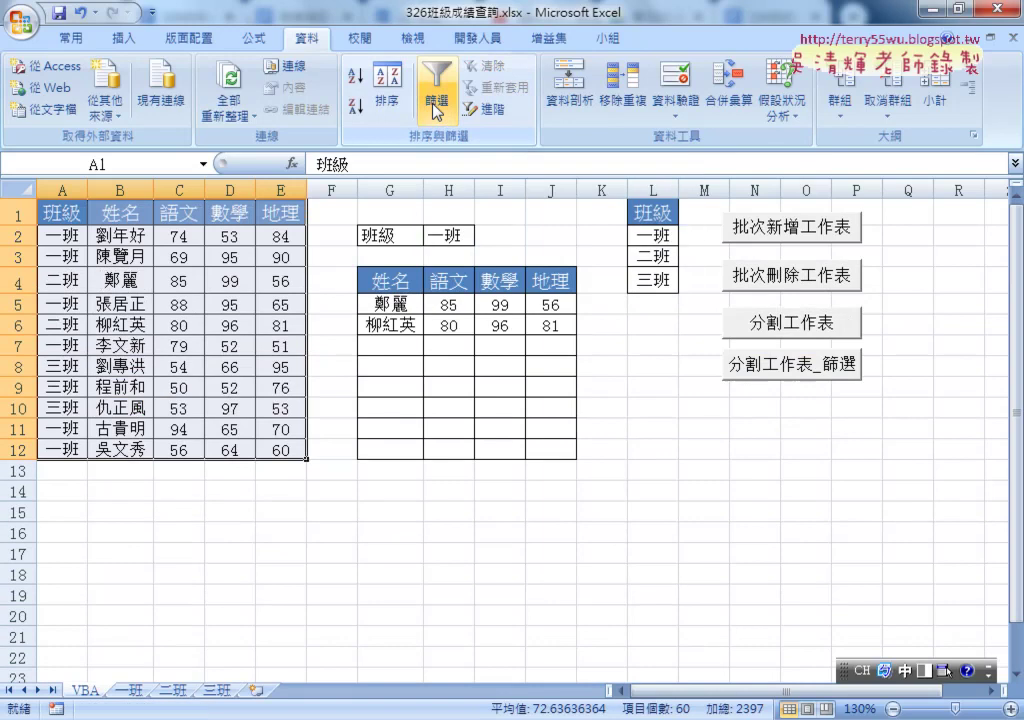
# Step: Filter 班級 to 一班, clear the filter with Ctrl+Shift+L, and select the 批次新增工作表 button
pyautogui.click(435, 105)
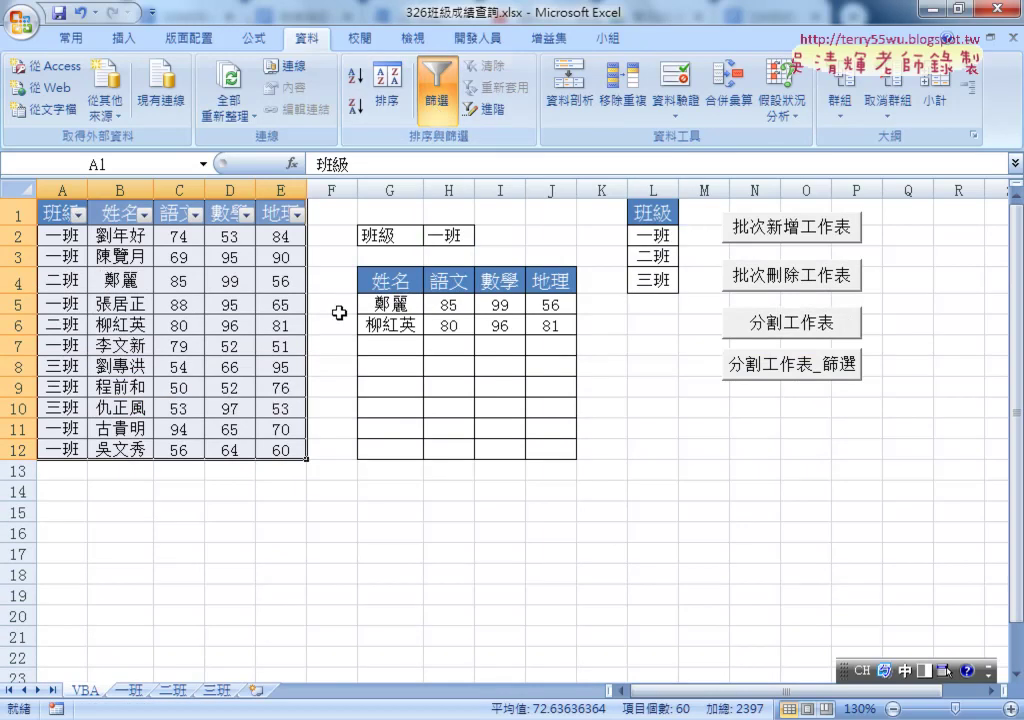
pyautogui.click(78, 212)
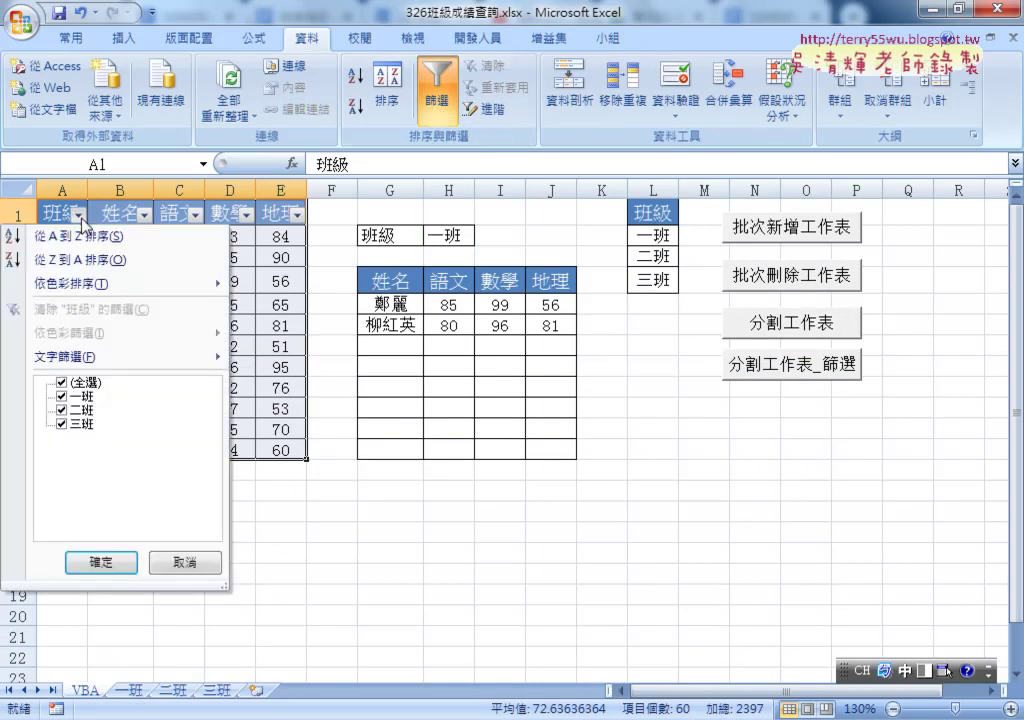
pyautogui.click(61, 382)
pyautogui.click(61, 396)
pyautogui.click(104, 560)
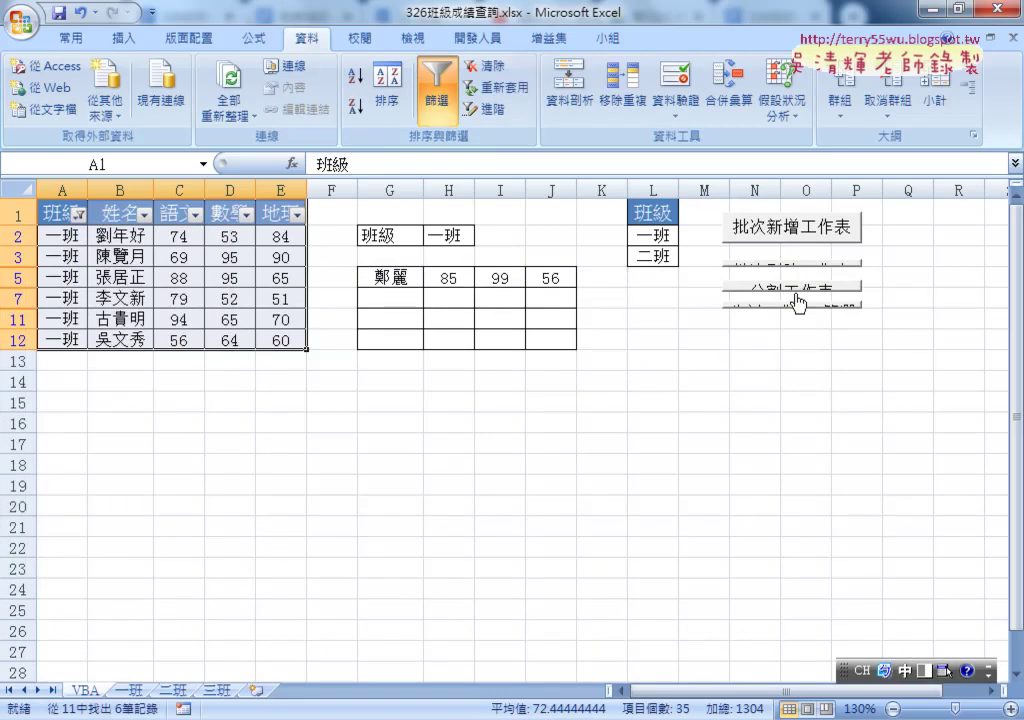
pyautogui.hotkey('ctrl', 'shift', 'l')
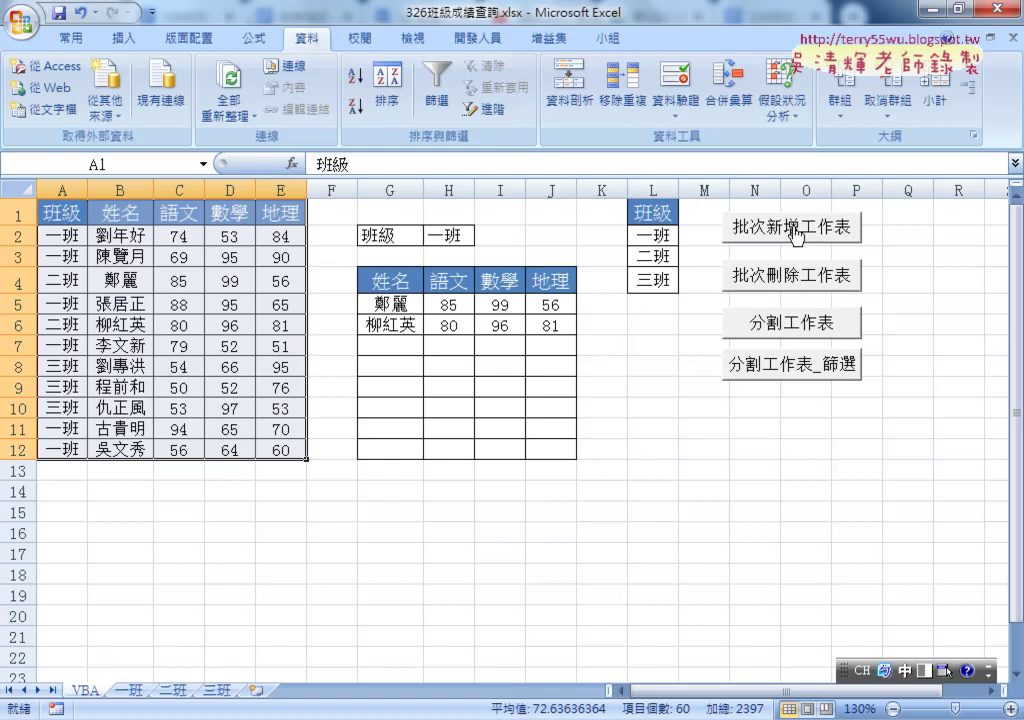
pyautogui.keyDown('ctrl'); pyautogui.click(800, 237); pyautogui.keyUp('ctrl')
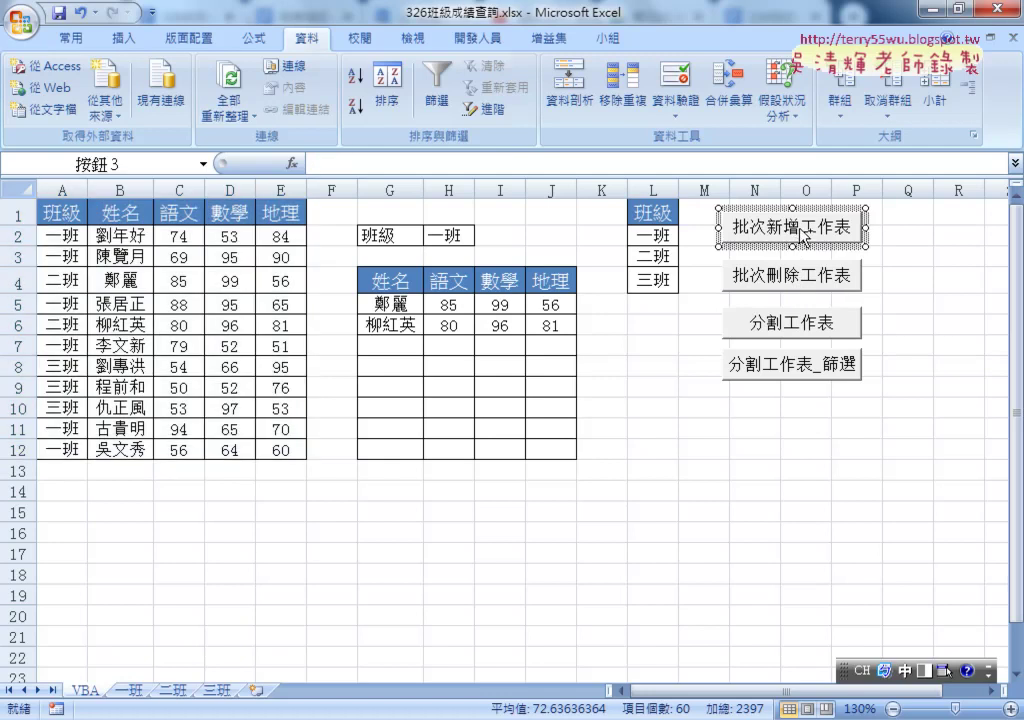
# Step: Set the 批次新增工作表 button's properties to 大小位置不隨儲存格改變
pyautogui.rightClick(768, 213)
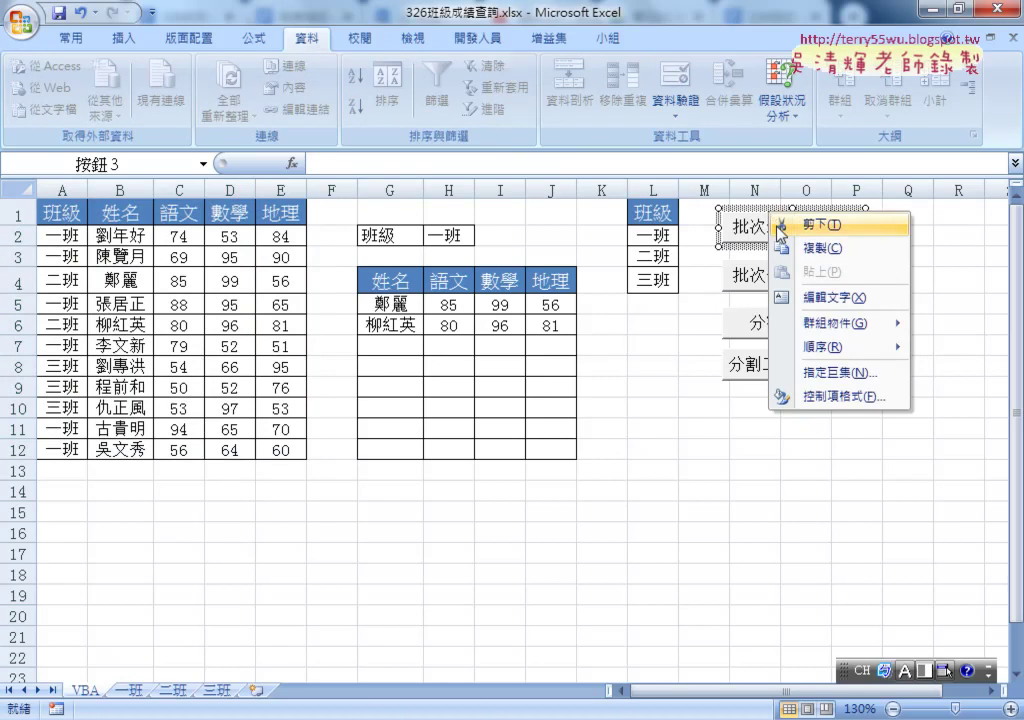
pyautogui.click(820, 396)
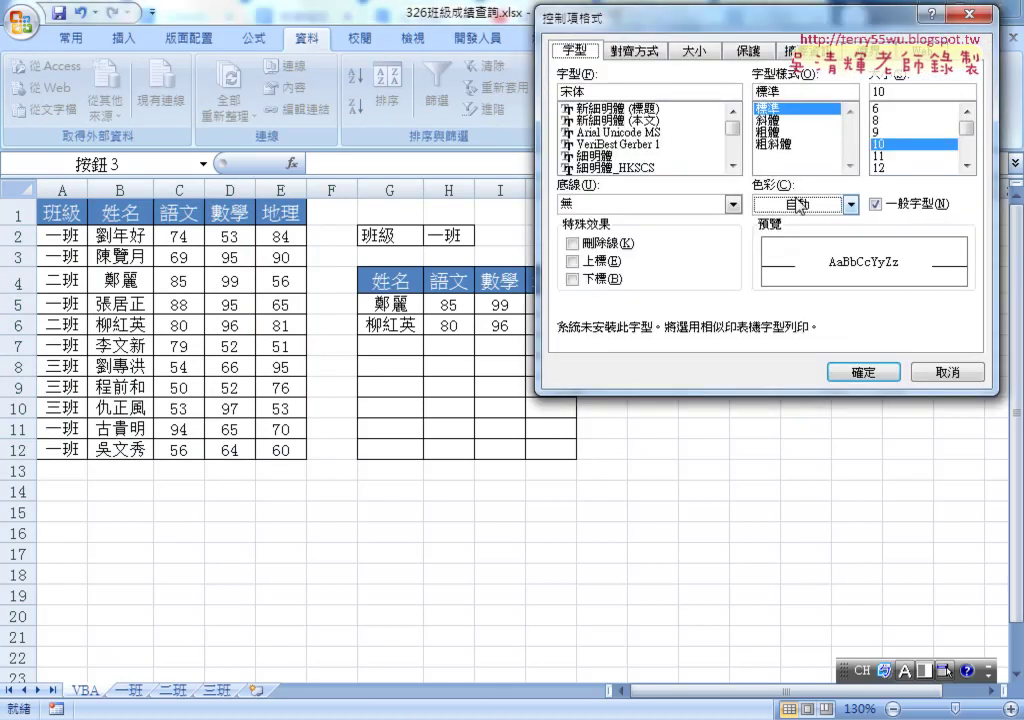
pyautogui.click(789, 51)
pyautogui.click(698, 131)
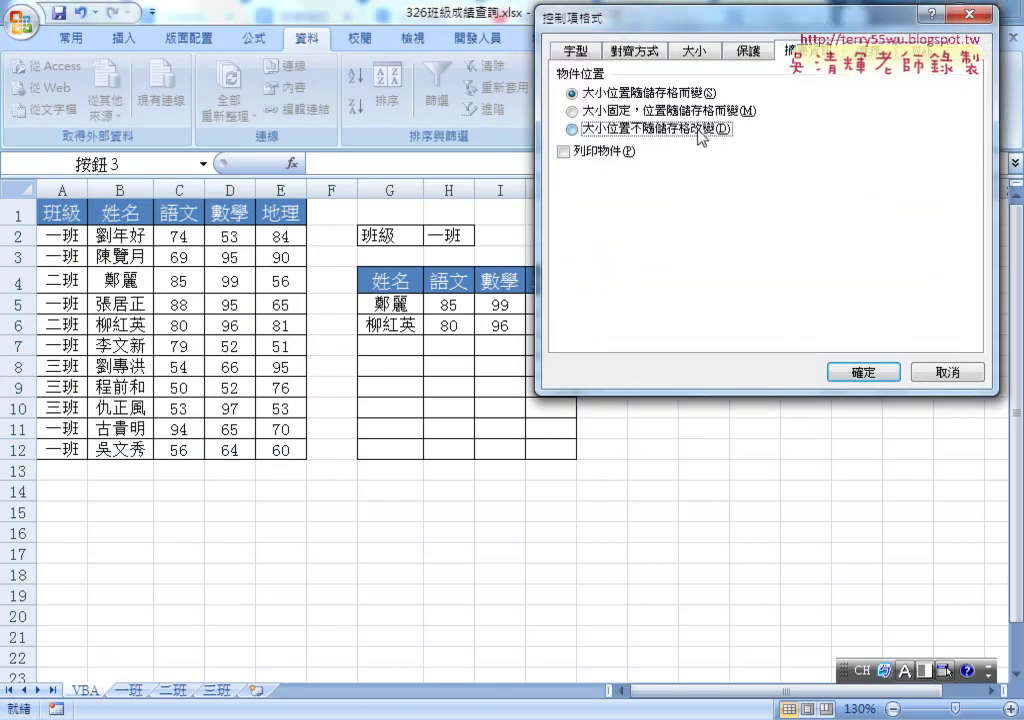
pyautogui.click(864, 372)
pyautogui.click(900, 303)
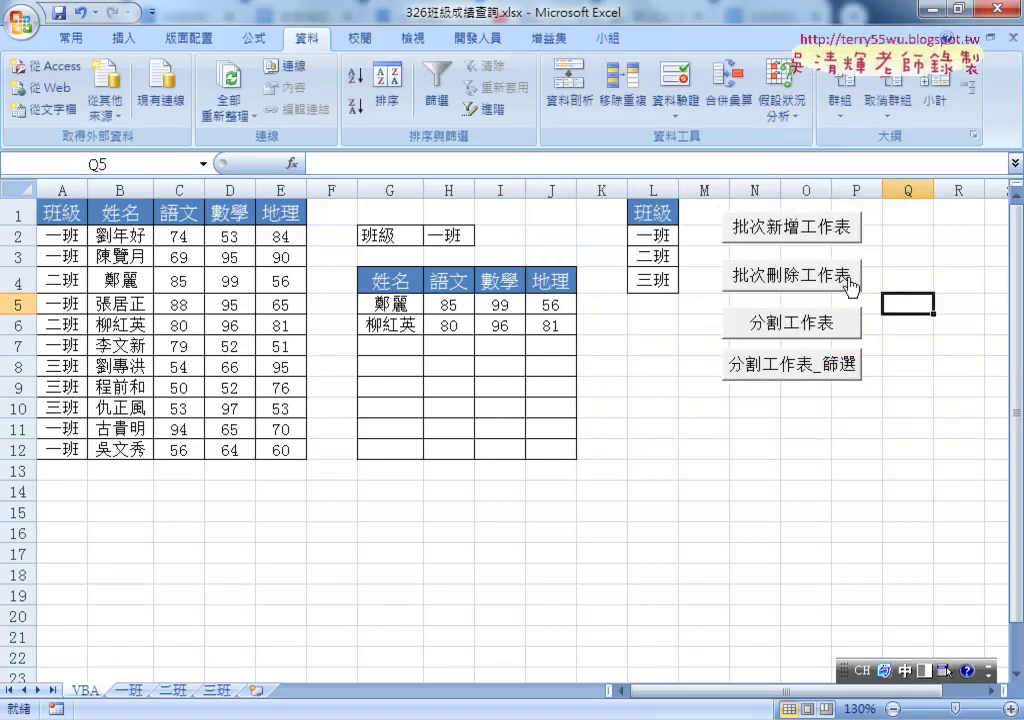
# Step: Set 批次刪除工作表, 分割工作表 and 分割工作表_篩選 buttons to 大小位置不隨儲存格改變 too
pyautogui.keyDown('ctrl'); pyautogui.click(850, 287); pyautogui.keyUp('ctrl')
pyautogui.keyDown('ctrl'); pyautogui.click(766, 330); pyautogui.keyUp('ctrl')
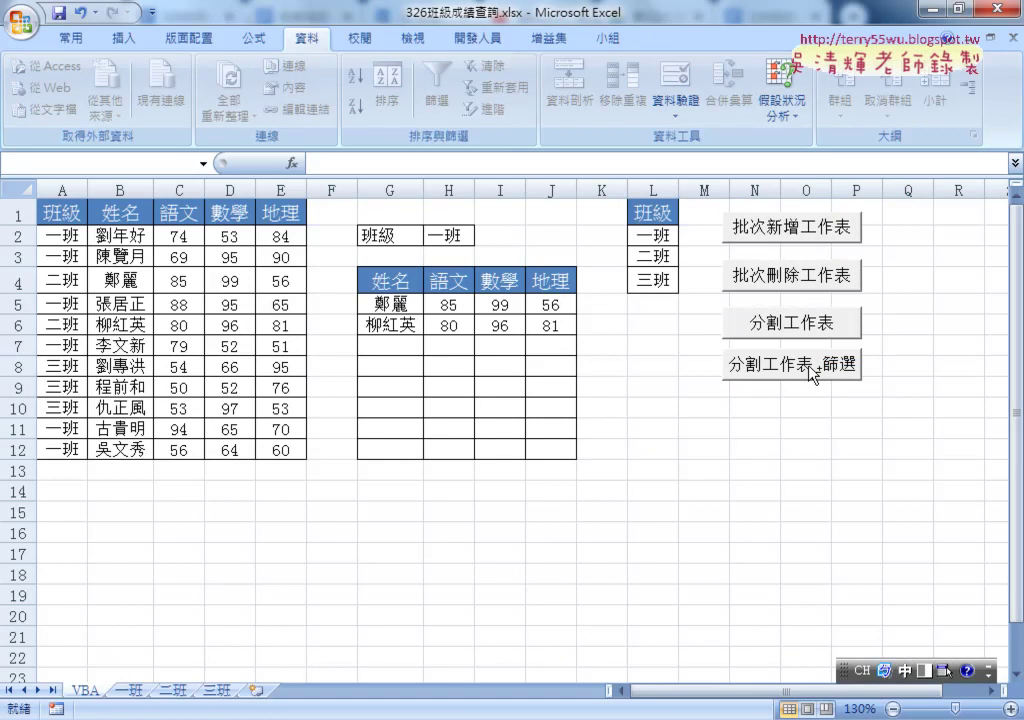
pyautogui.keyDown('ctrl'); pyautogui.click(816, 372); pyautogui.keyUp('ctrl')
pyautogui.rightClick(816, 258)
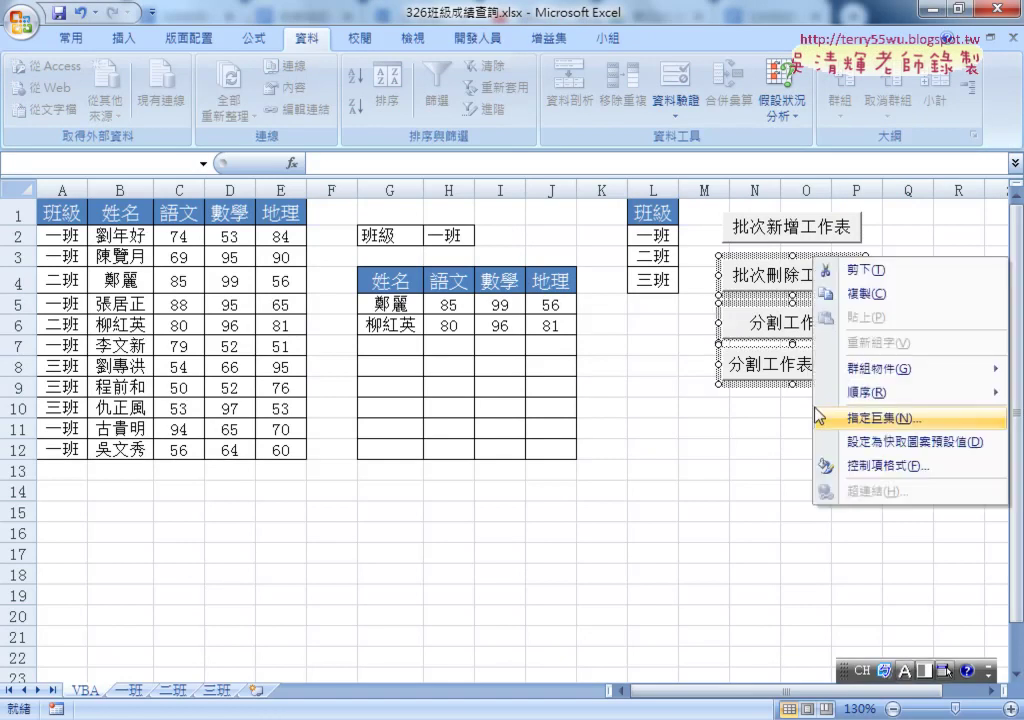
pyautogui.click(826, 467)
pyautogui.click(601, 174)
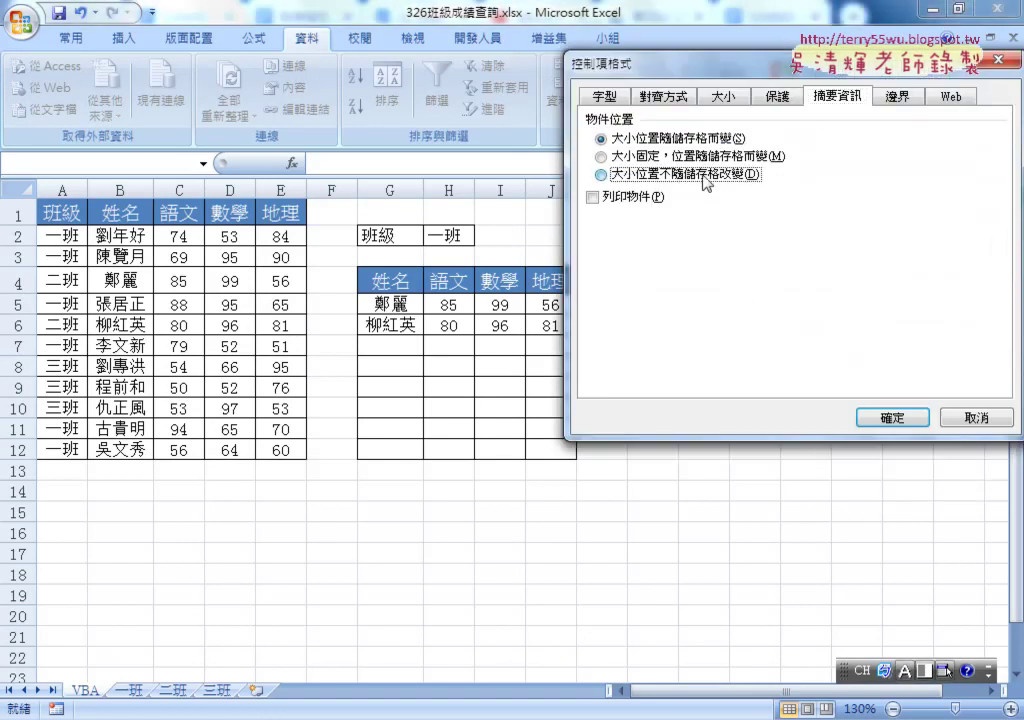
pyautogui.click(893, 417)
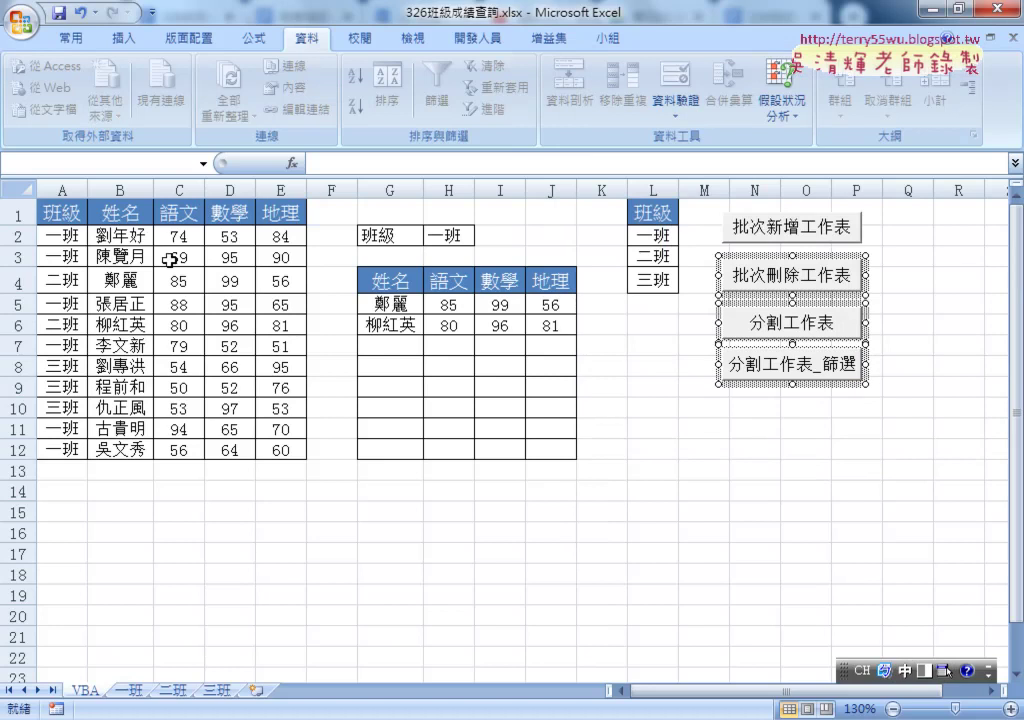
pyautogui.click(127, 216)
# Step: Filter the 班級 column to 一班, then remove the filter so all students show
pyautogui.click(437, 88)
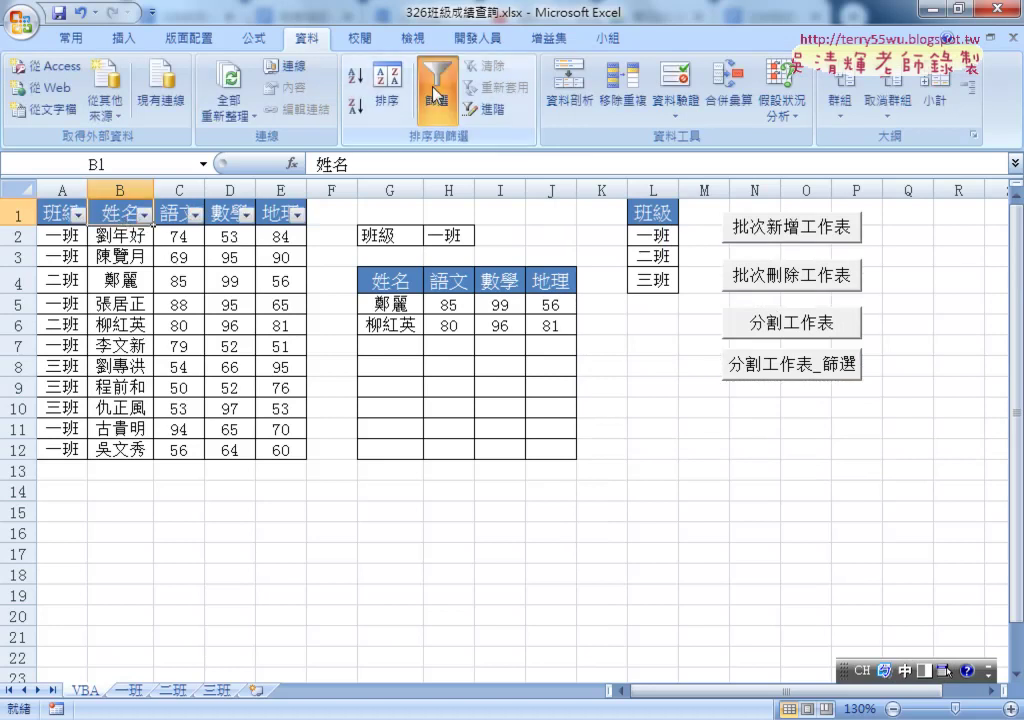
pyautogui.click(78, 214)
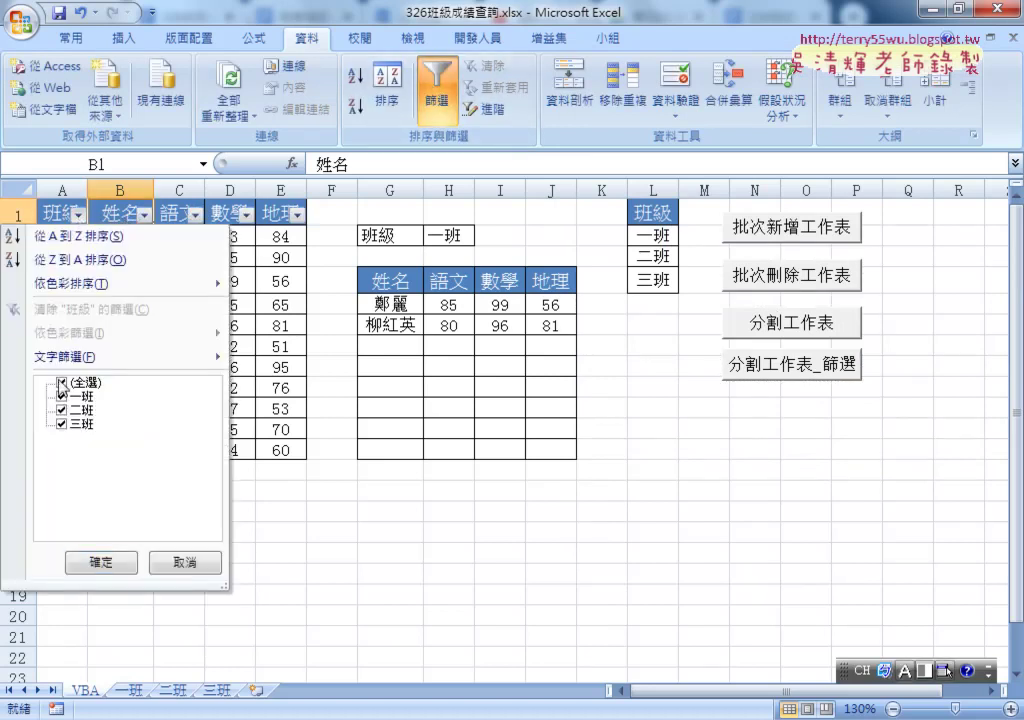
pyautogui.click(60, 382)
pyautogui.click(62, 397)
pyautogui.click(108, 562)
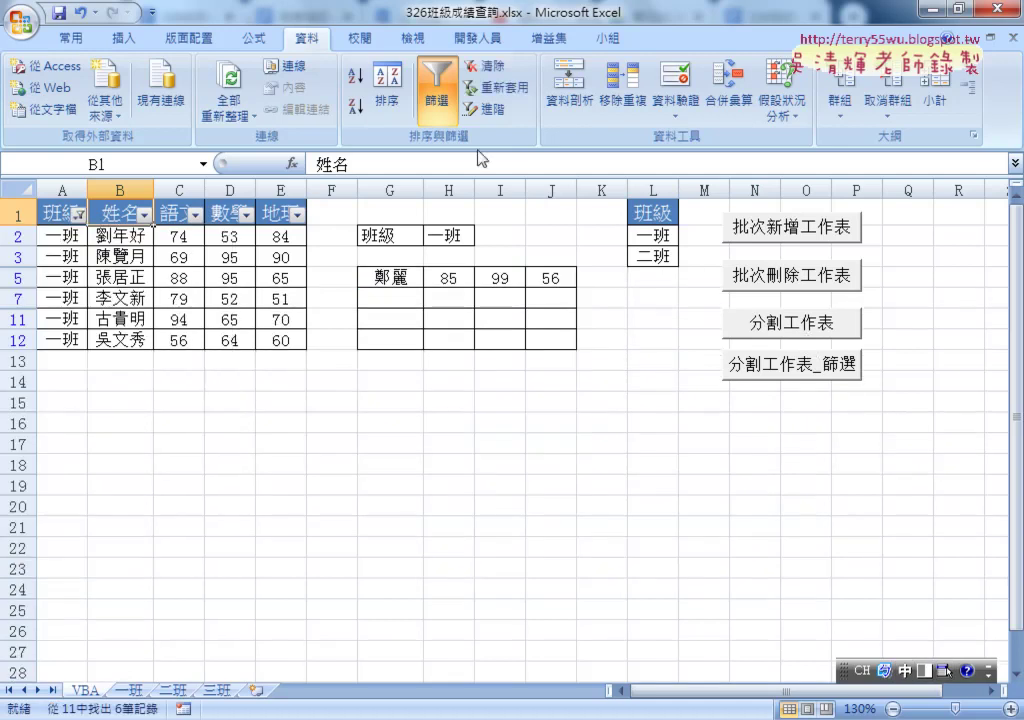
pyautogui.click(445, 118)
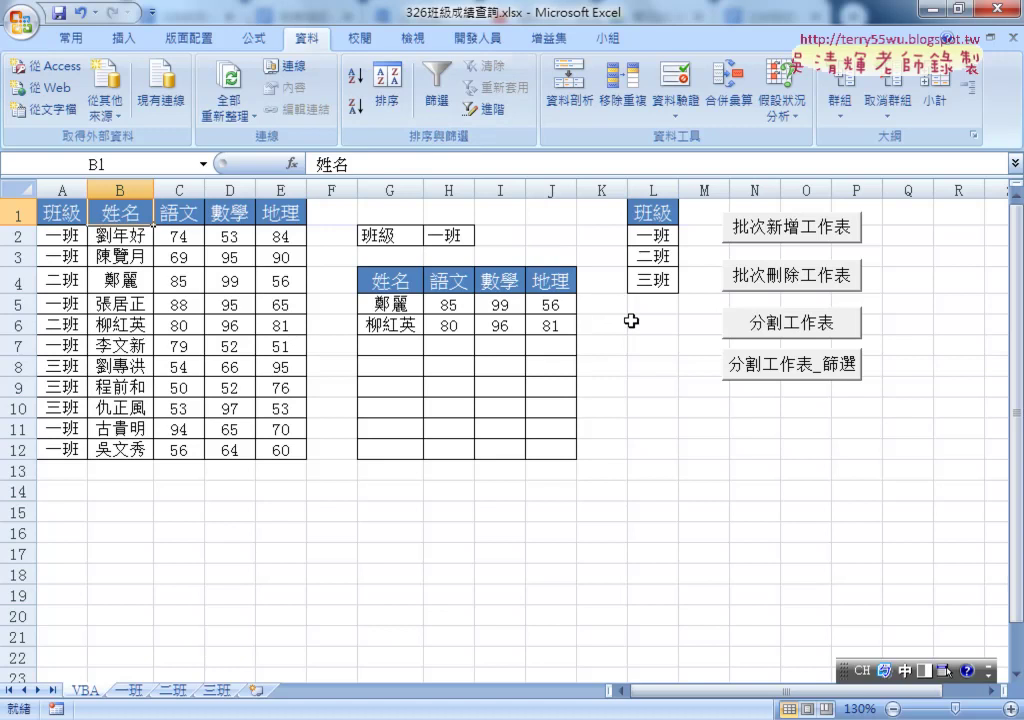
# Step: From L13, run 批次刪除工作表 then 分割工作表_篩選, and check the 一班, 二班, 三班 sheets
pyautogui.click(655, 468)
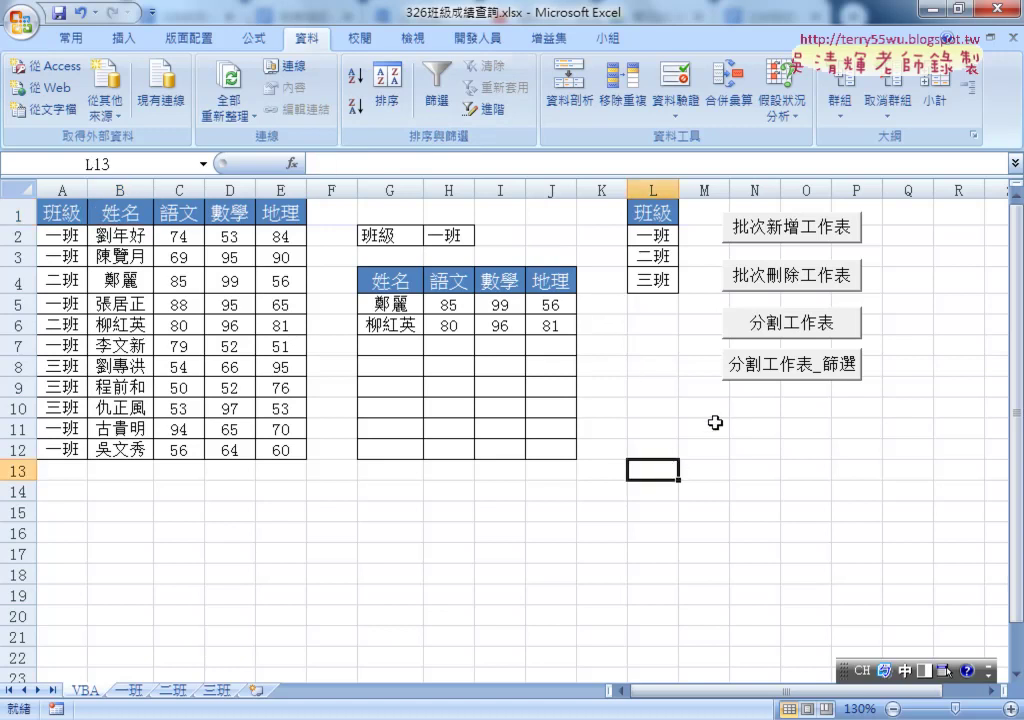
pyautogui.click(791, 286)
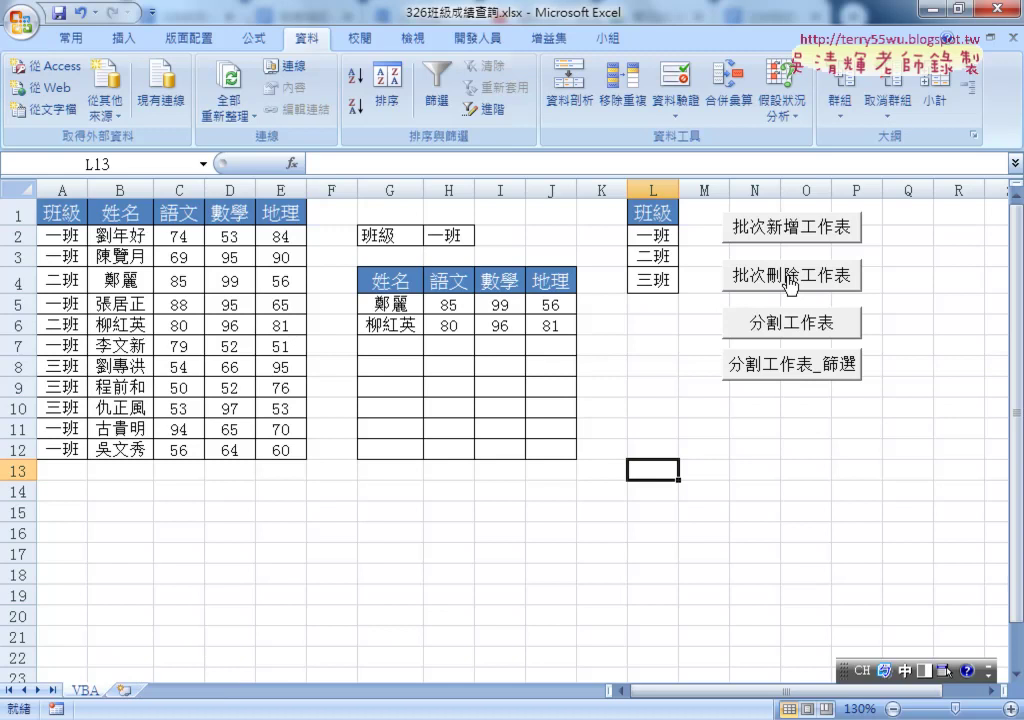
pyautogui.click(792, 368)
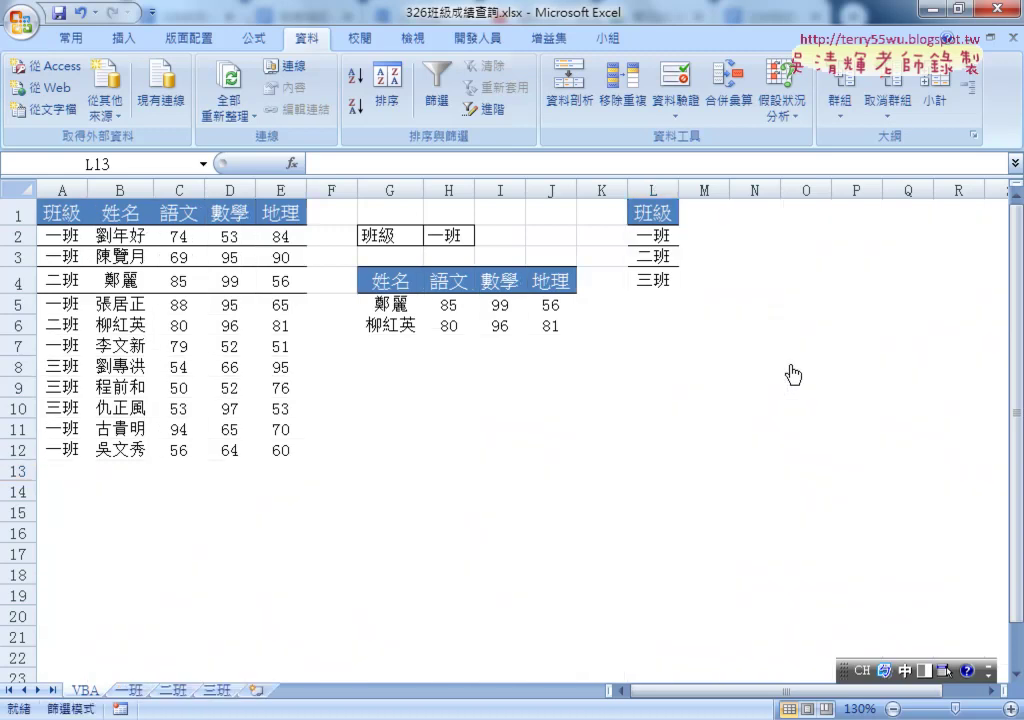
pyautogui.click(130, 690)
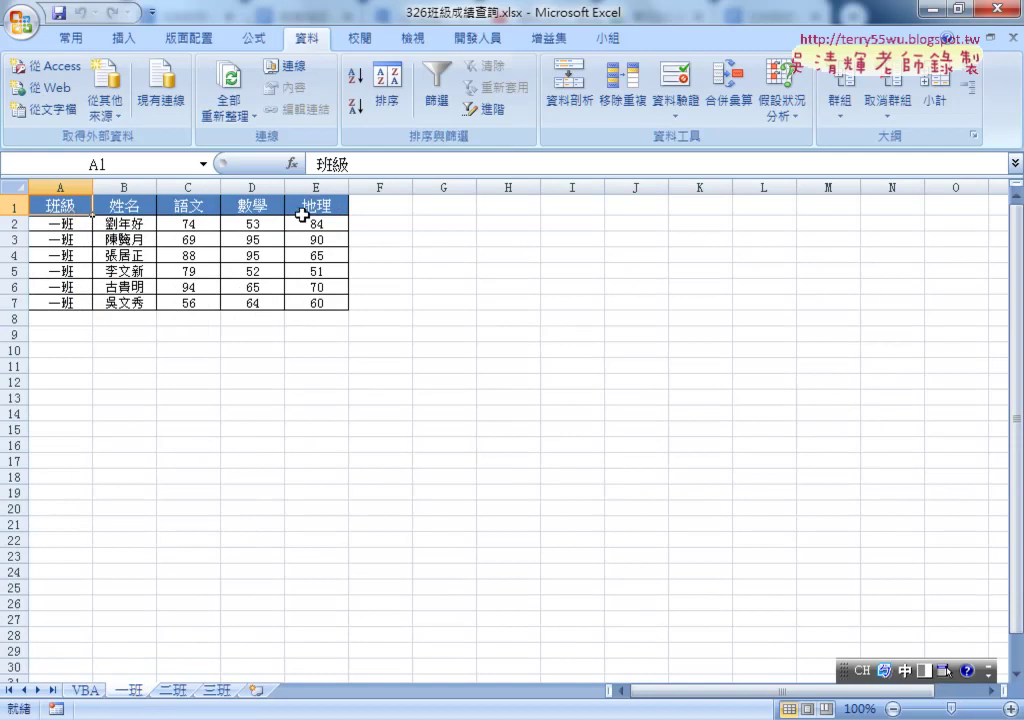
pyautogui.click(176, 690)
pyautogui.click(216, 691)
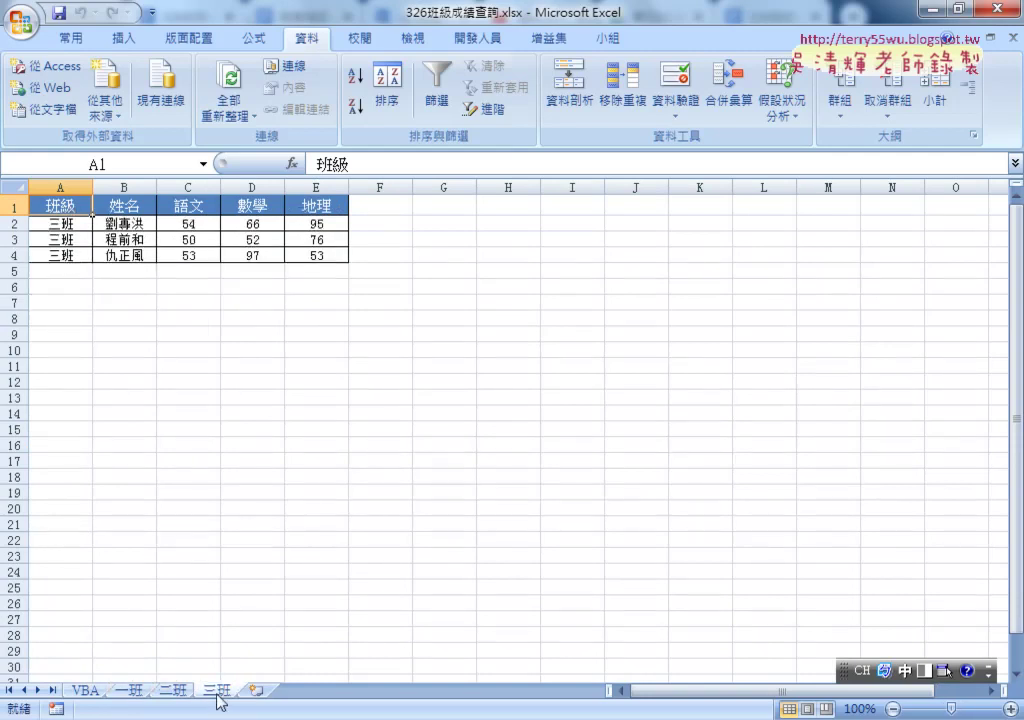
pyautogui.click(88, 692)
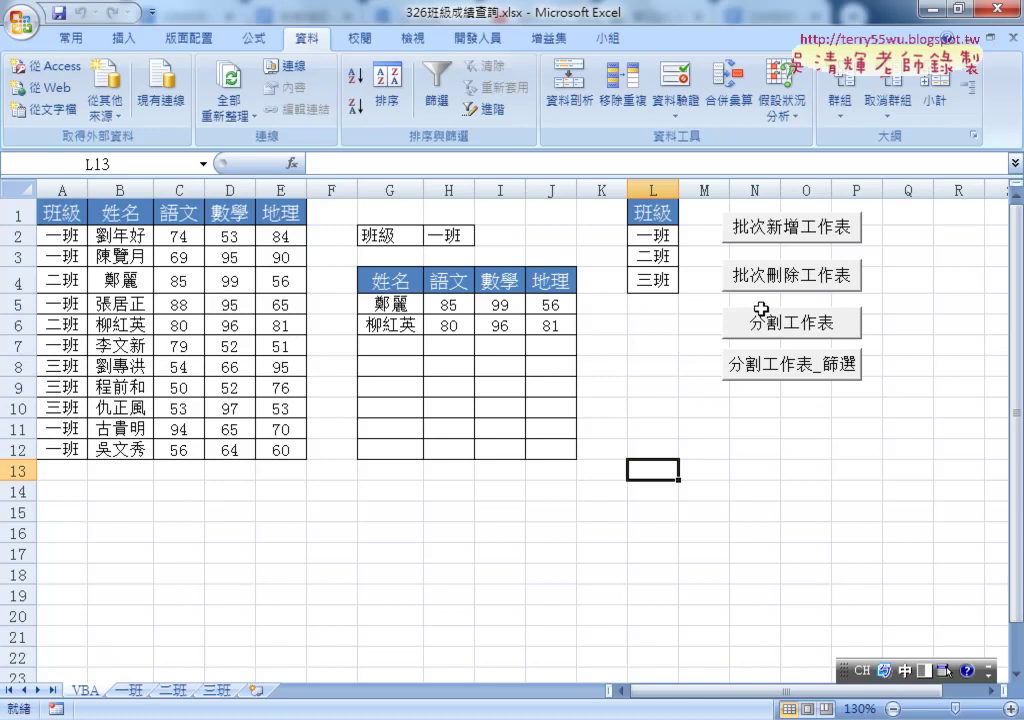
# Step: Delete the class sheets and open the 批次新增工作表 macro code via 指定巨集 > 編輯
pyautogui.click(755, 276)
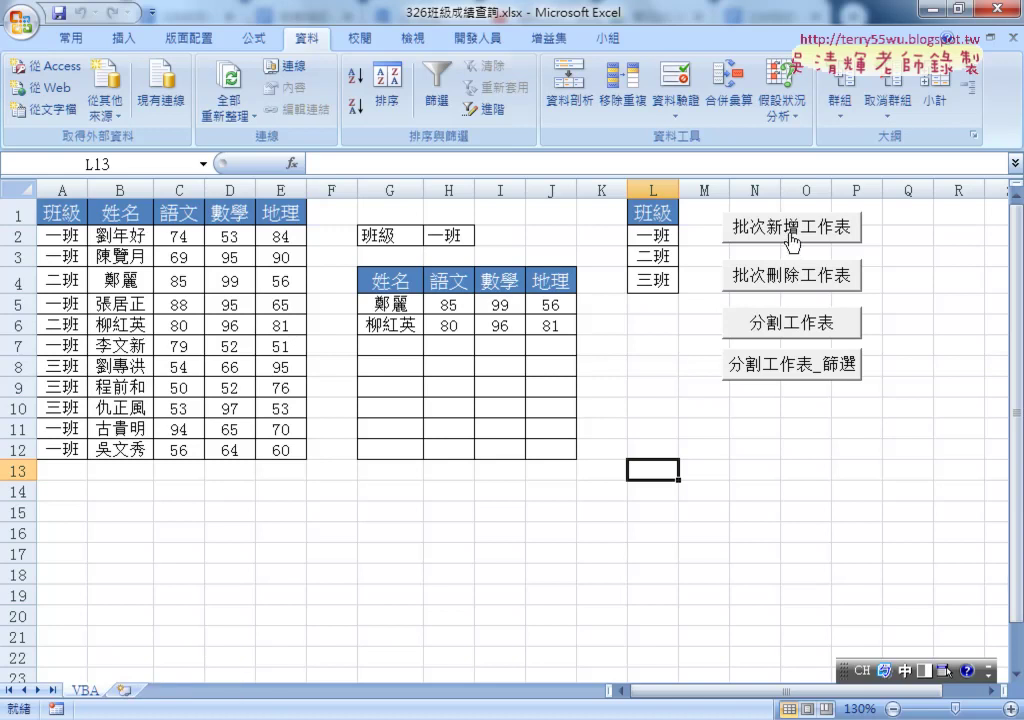
pyautogui.rightClick(792, 240)
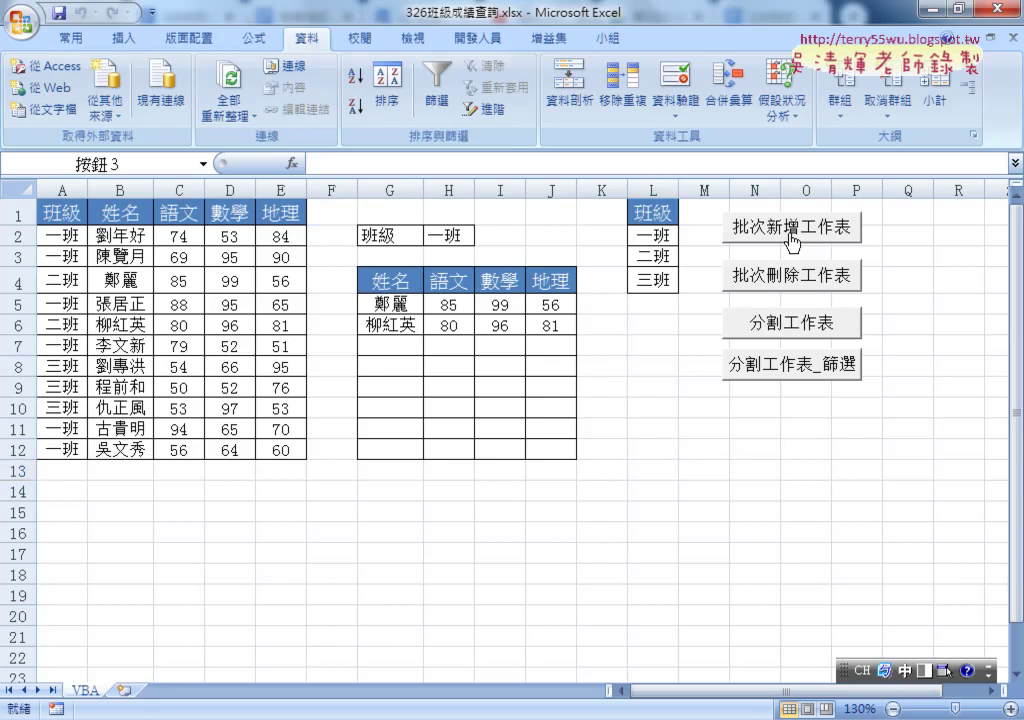
pyautogui.click(868, 393)
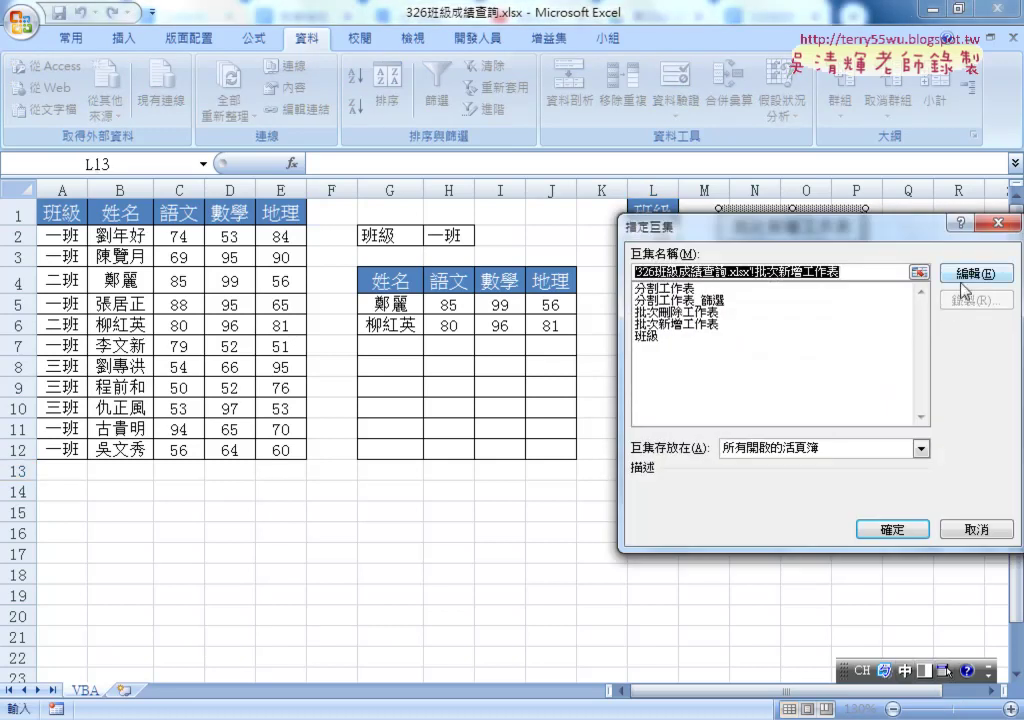
pyautogui.click(965, 274)
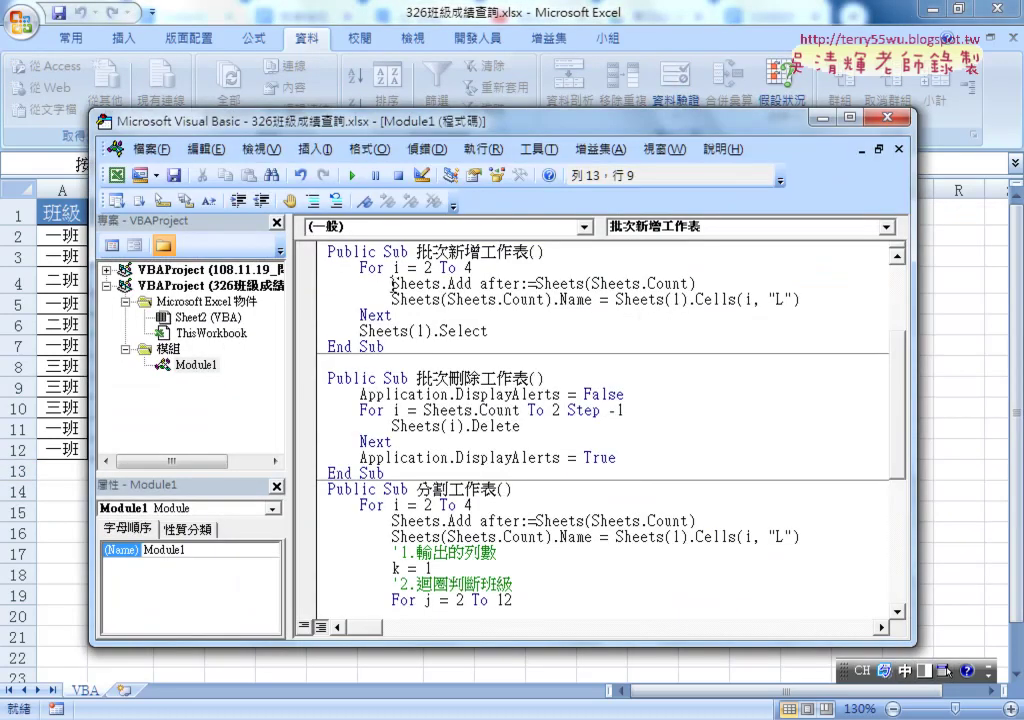
# Step: Highlight parts of the Sheets.Add(after:=Sheets(Sheets.Count)) line and the sheet-naming line
pyautogui.moveTo(392, 284); pyautogui.dragTo(443, 284)
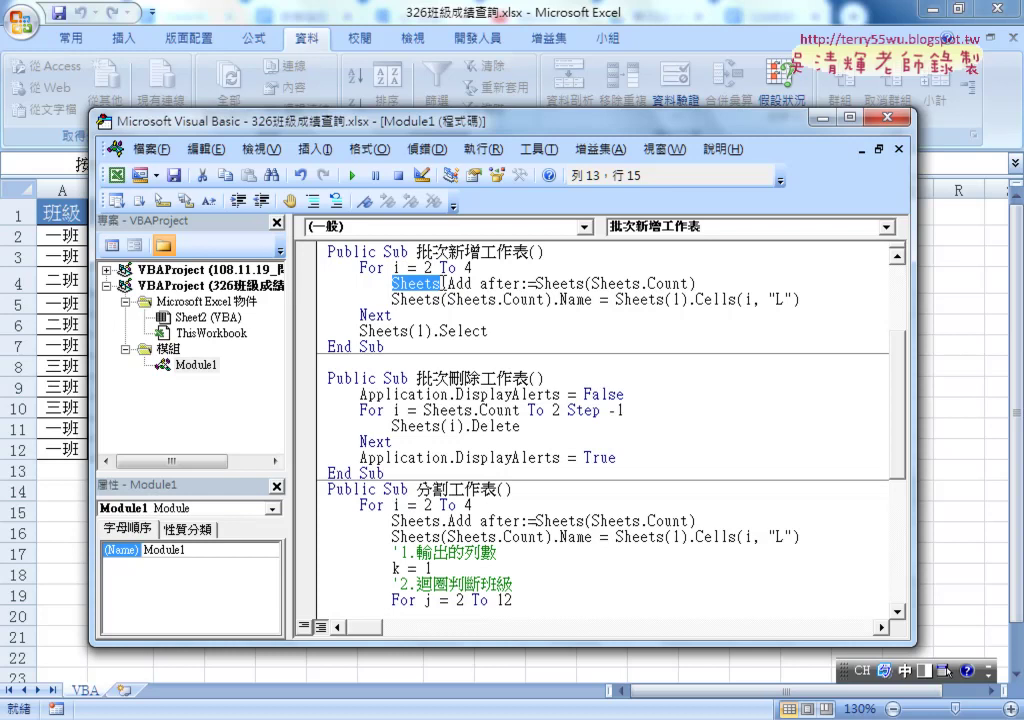
pyautogui.moveTo(442, 284); pyautogui.dragTo(474, 284)
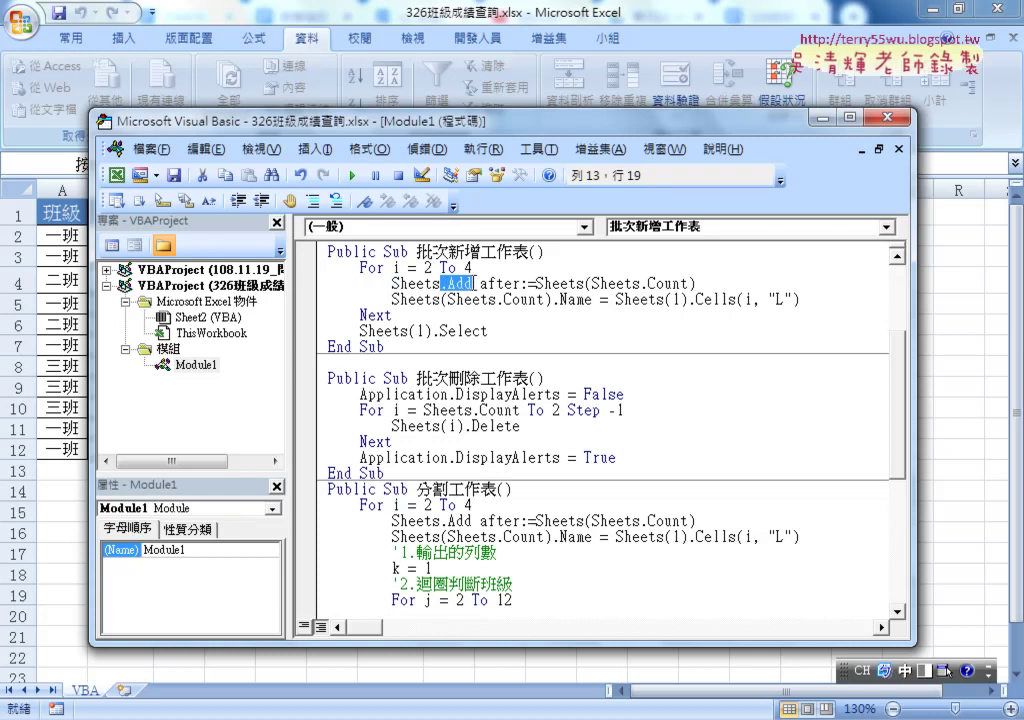
pyautogui.moveTo(480, 284); pyautogui.dragTo(521, 284)
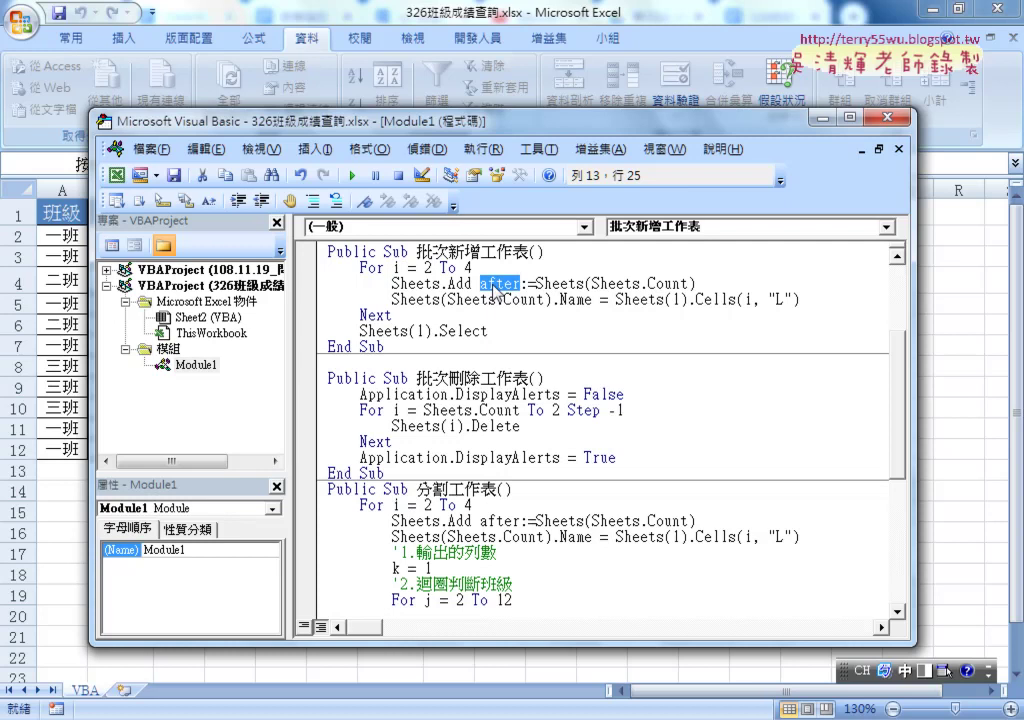
pyautogui.moveTo(533, 283)
pyautogui.mouseDown()
pyautogui.moveTo(520, 283)
pyautogui.moveTo(689, 284)
pyautogui.mouseUp()
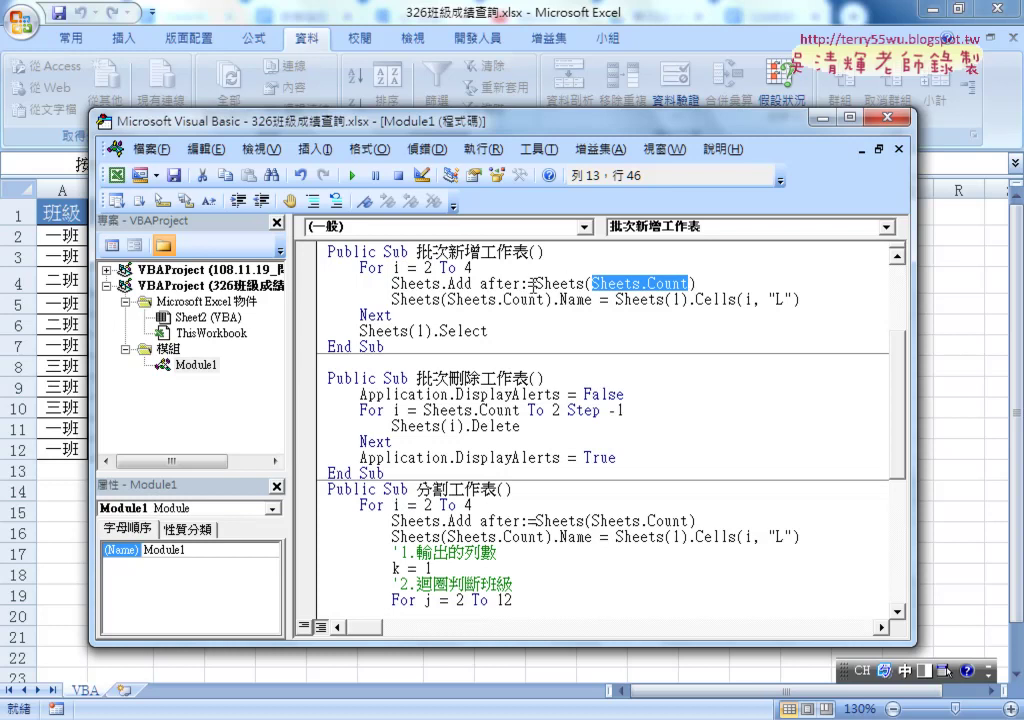
pyautogui.moveTo(480, 283); pyautogui.dragTo(696, 283)
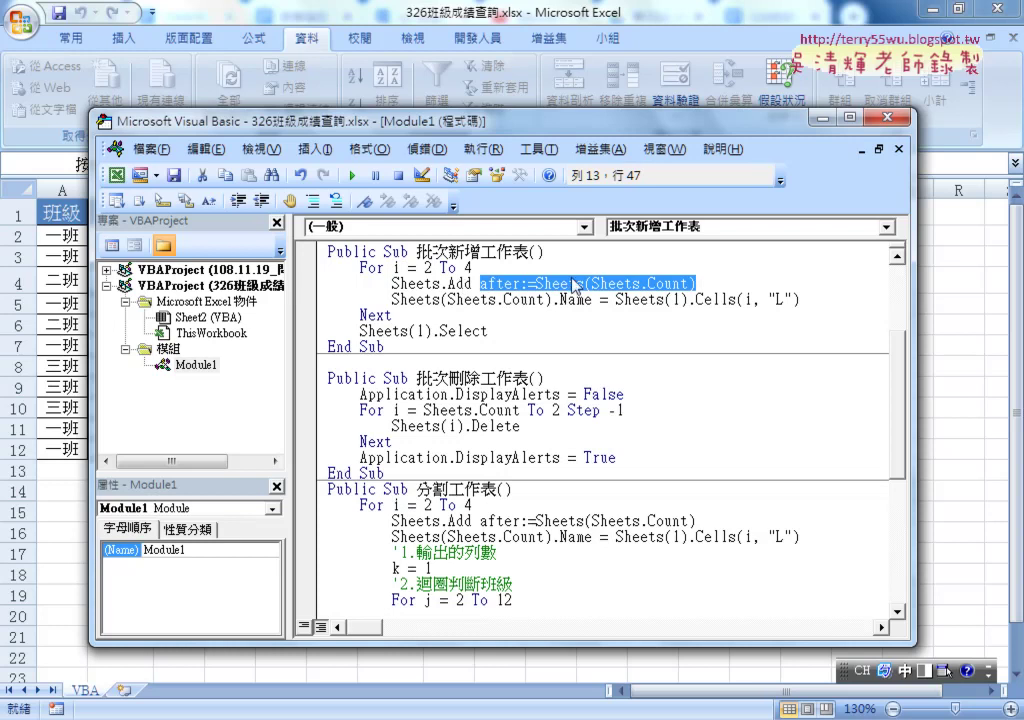
pyautogui.click(682, 284)
pyautogui.moveTo(626, 283); pyautogui.dragTo(463, 299)
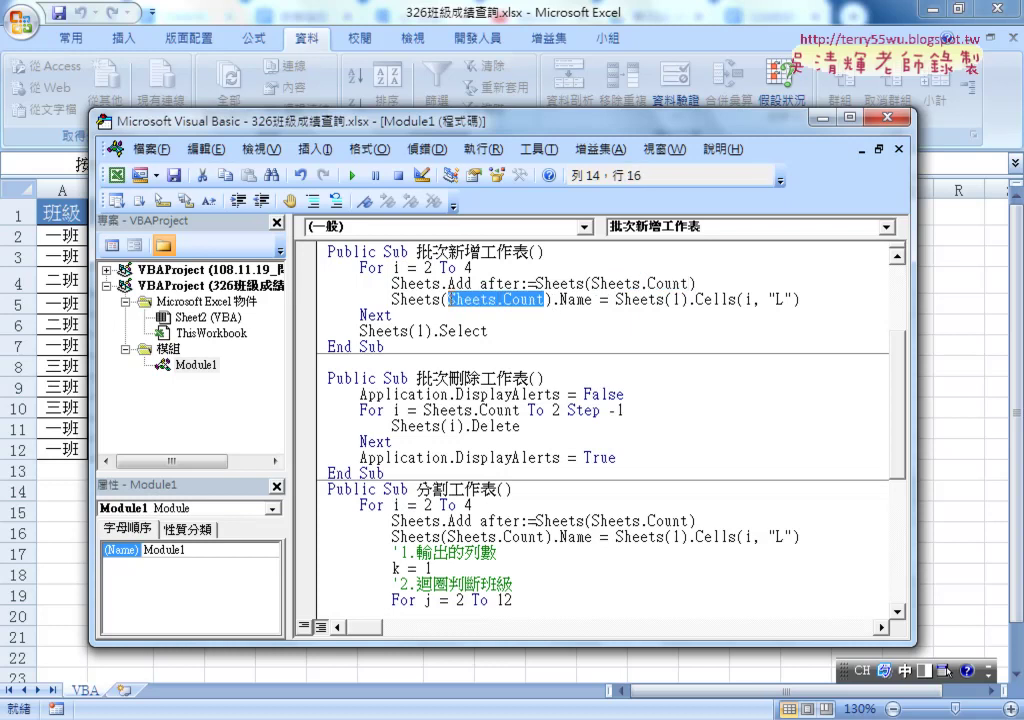
pyautogui.moveTo(391, 299); pyautogui.dragTo(596, 299)
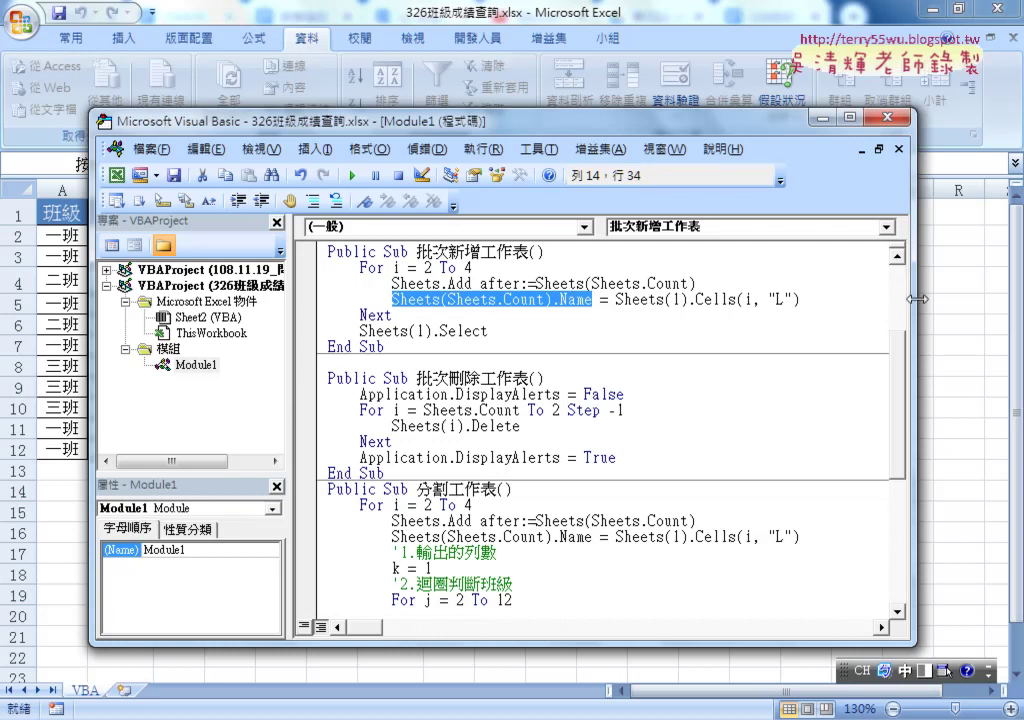
pyautogui.moveTo(597, 146); pyautogui.dragTo(628, 297)
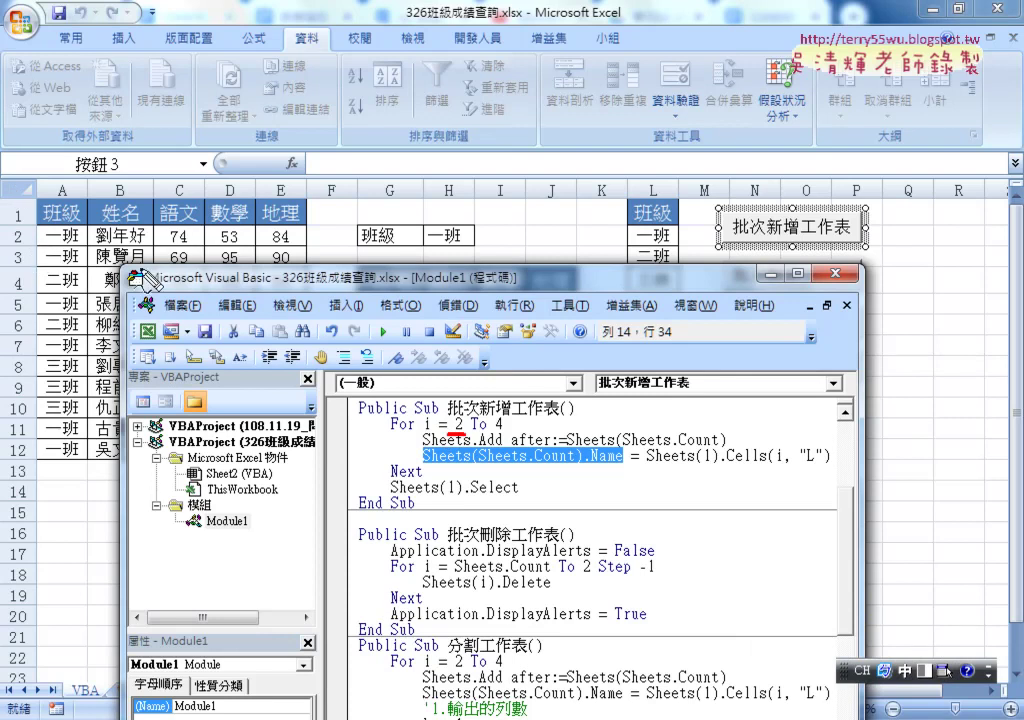
# Step: Annotate how cell L2 一班, the 2 To 4 loop and Cells(i, "L") name the new sheets
pyautogui.moveTo(14, 245); pyautogui.dragTo(34, 228)
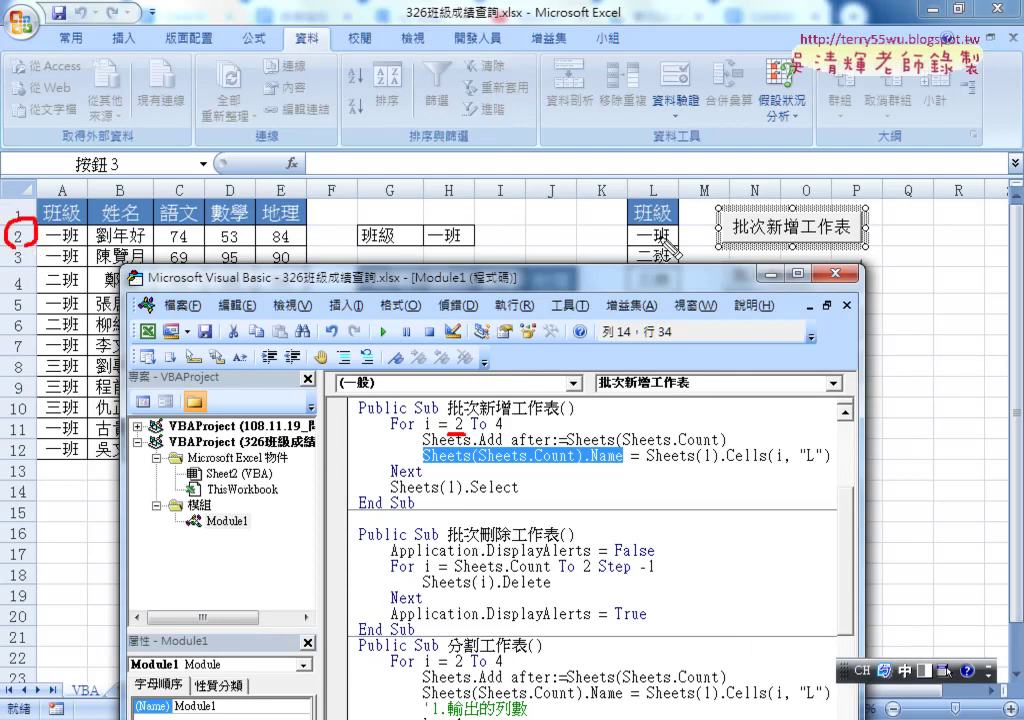
pyautogui.moveTo(648, 232)
pyautogui.mouseDown()
pyautogui.moveTo(685, 297)
pyautogui.moveTo(670, 310)
pyautogui.mouseUp()
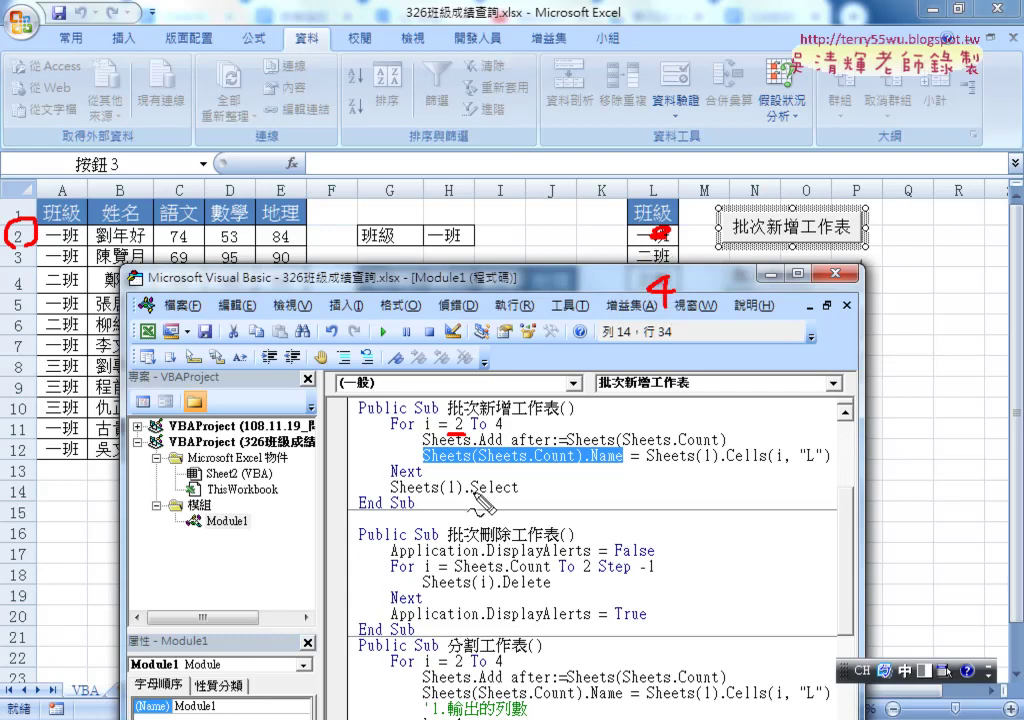
pyautogui.moveTo(462, 429); pyautogui.dragTo(506, 431)
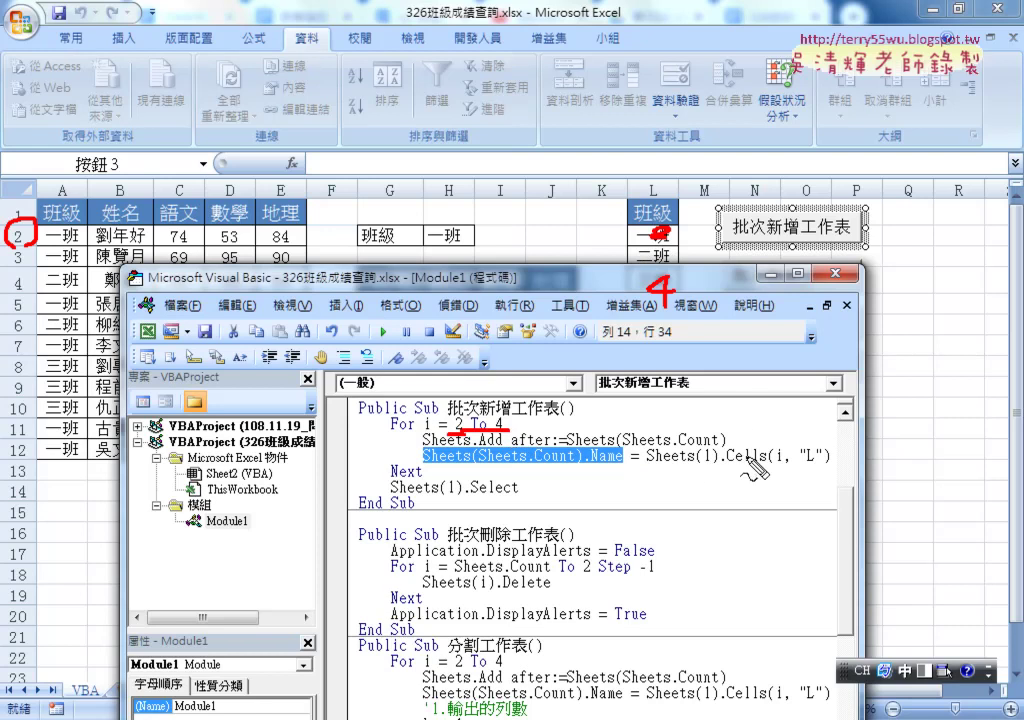
pyautogui.moveTo(732, 466); pyautogui.dragTo(830, 462)
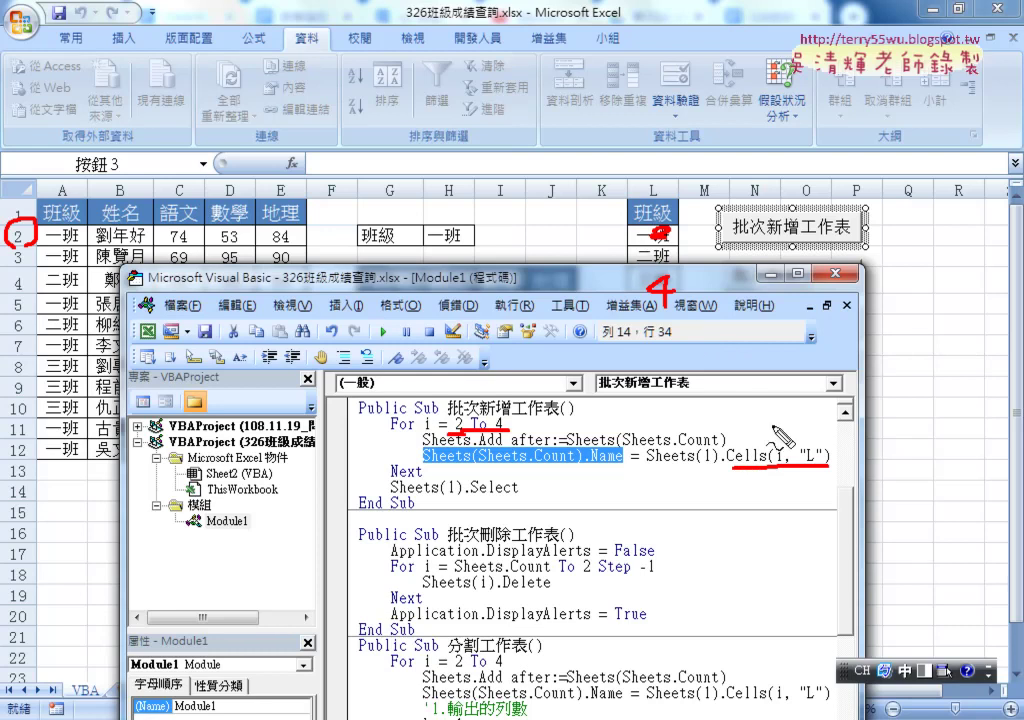
pyautogui.moveTo(667, 245); pyautogui.dragTo(668, 226)
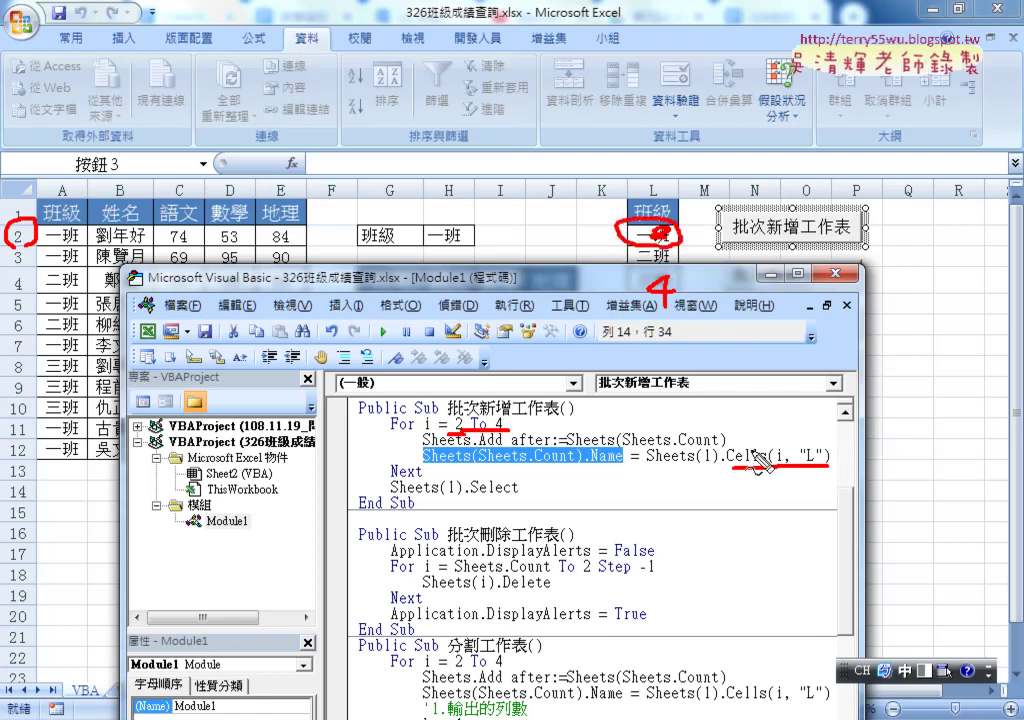
pyautogui.moveTo(676, 461); pyautogui.dragTo(626, 487)
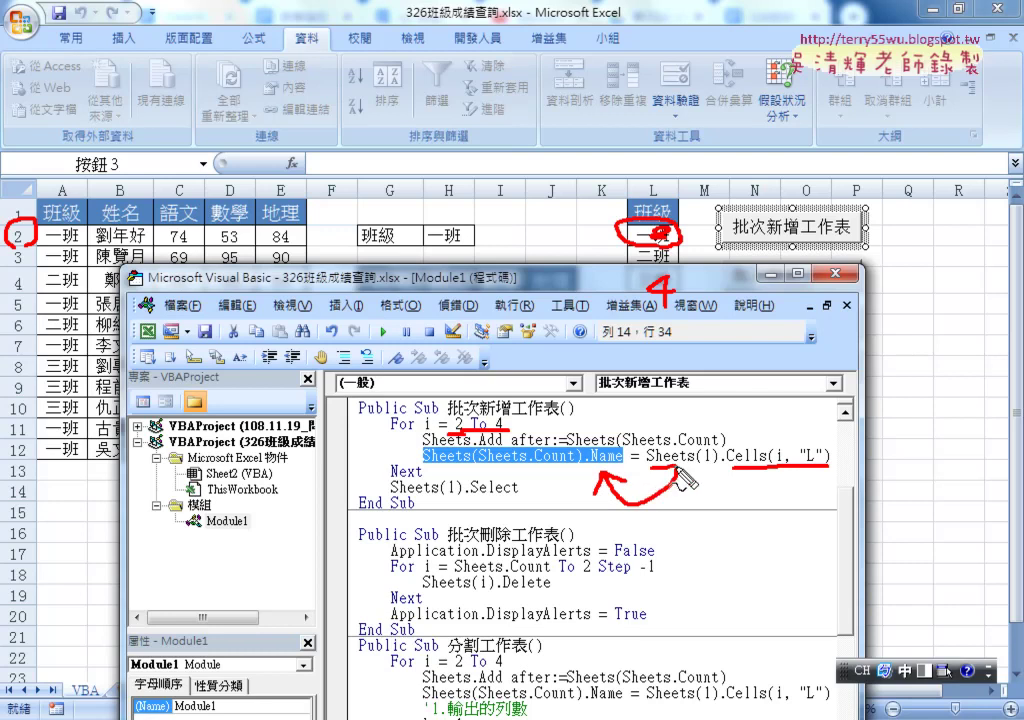
pyautogui.moveTo(677, 463); pyautogui.dragTo(716, 458)
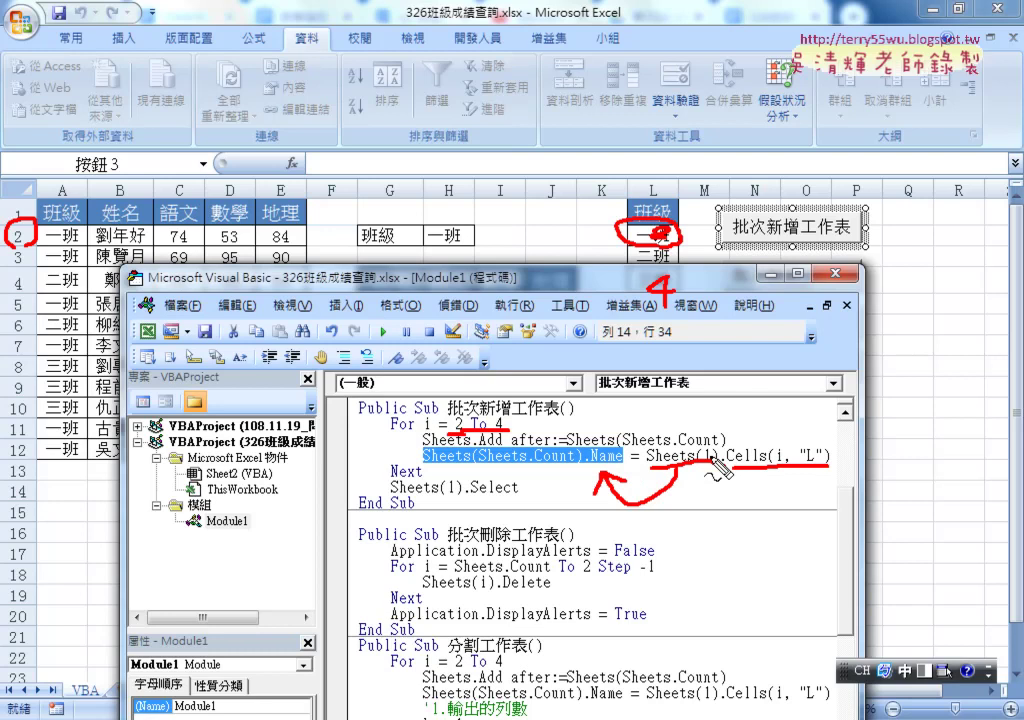
# Step: Clear the pen annotations, mark the Sheets(1) reference, and return to the VBA worksheet
pyautogui.press('Escape')
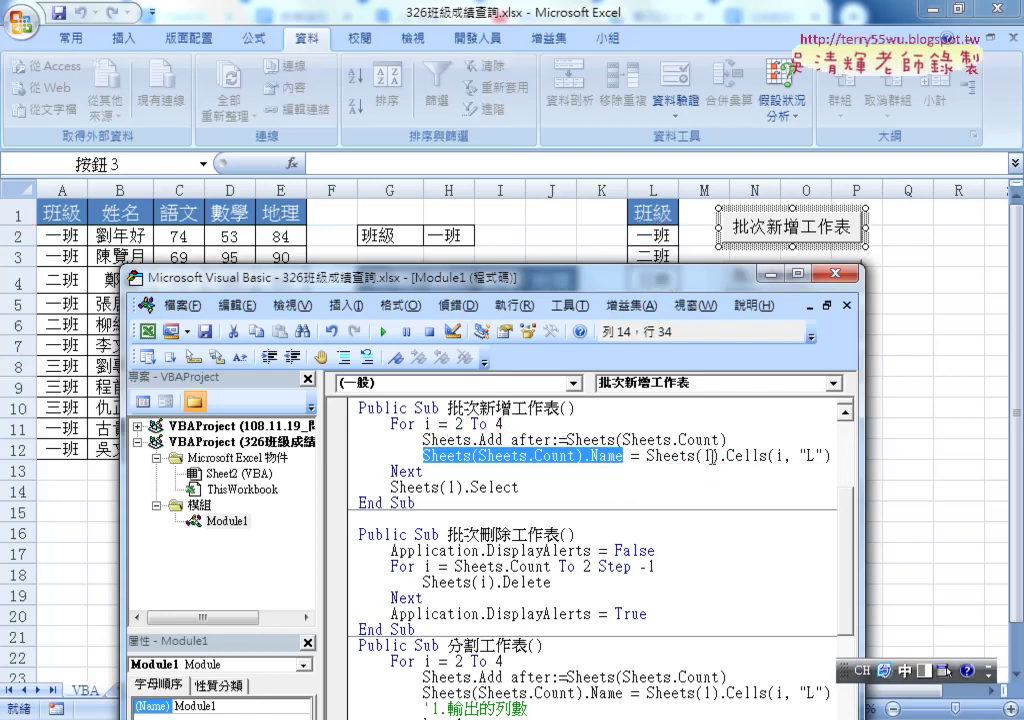
pyautogui.moveTo(645, 455); pyautogui.dragTo(733, 455)
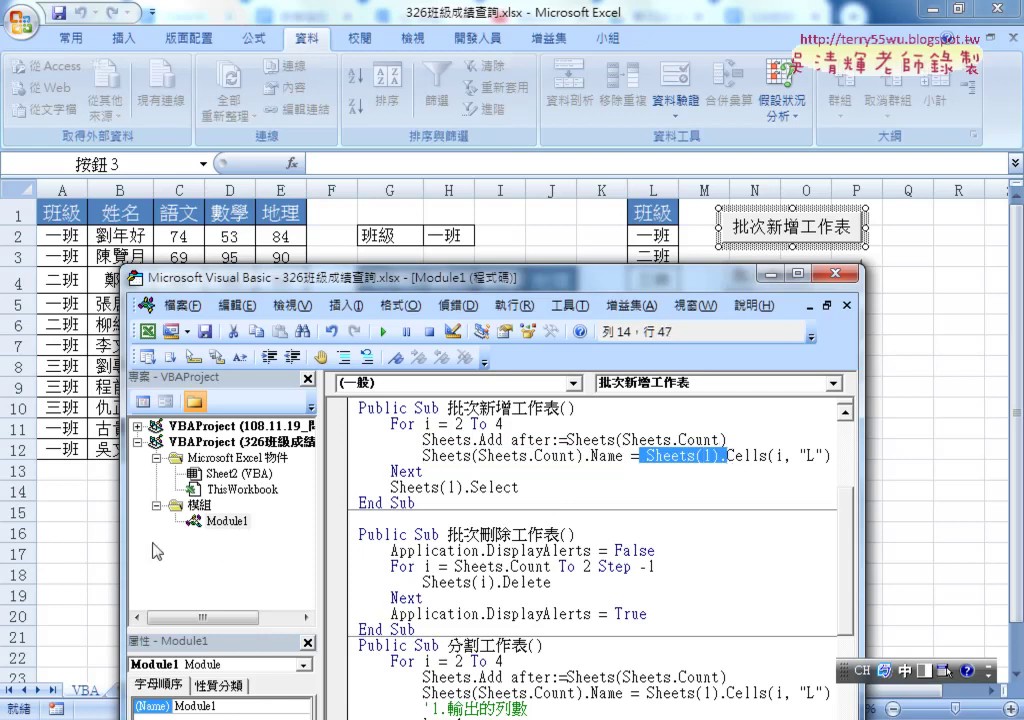
pyautogui.click(118, 551)
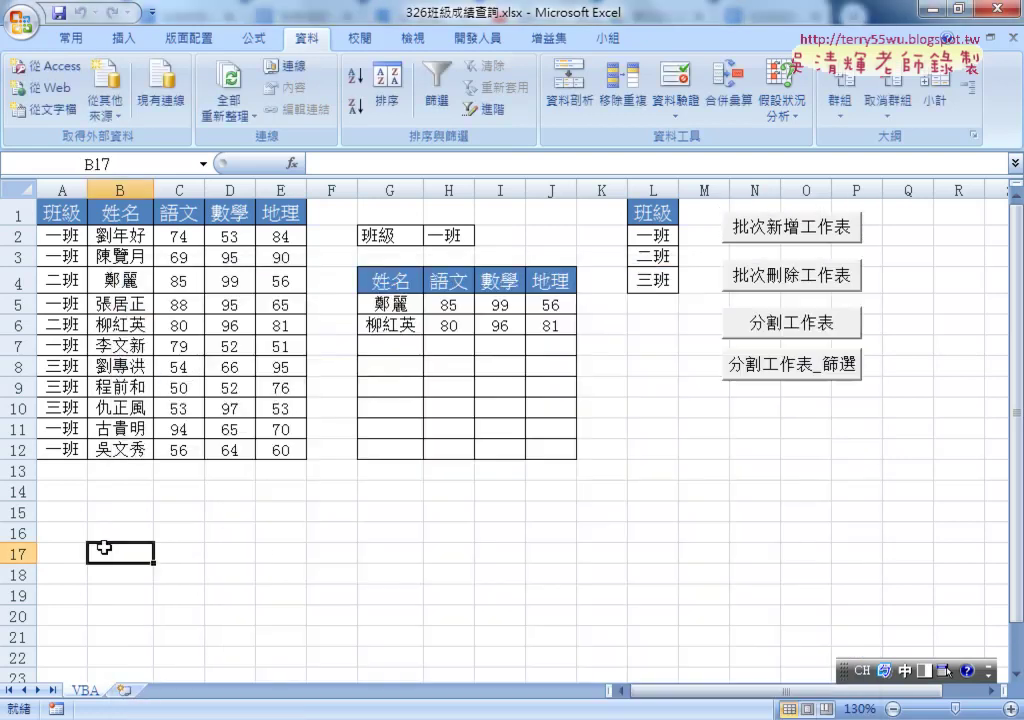
# Step: Add a blank test sheet, then delete the Sheets(1) prefix from the macro's naming line
pyautogui.click(126, 690)
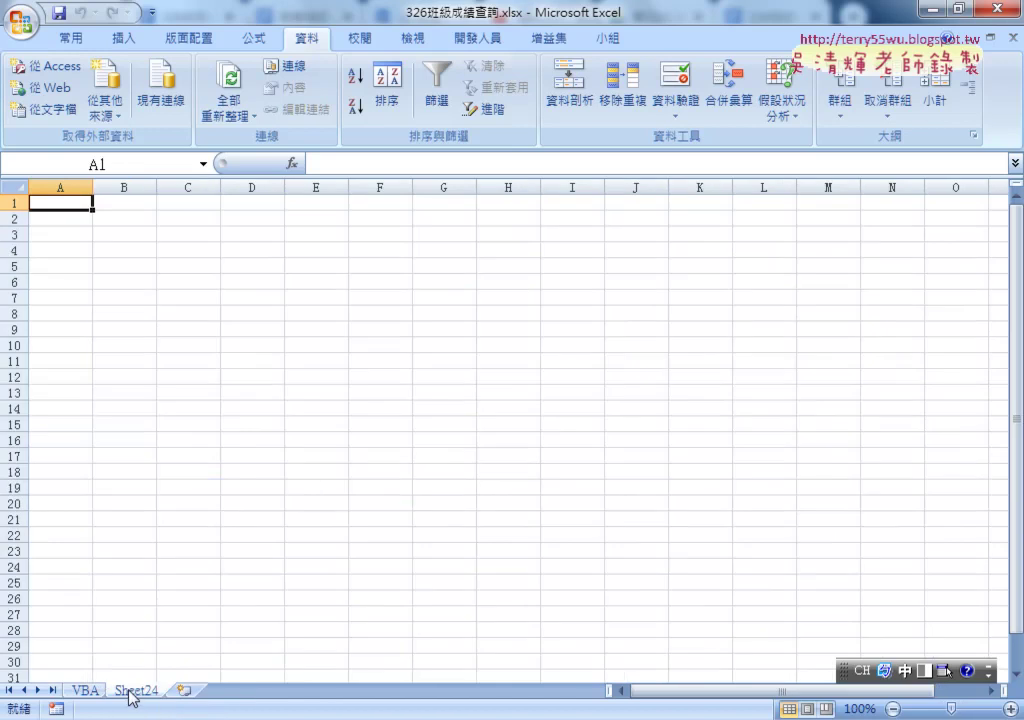
pyautogui.moveTo(764, 203); pyautogui.dragTo(758, 267)
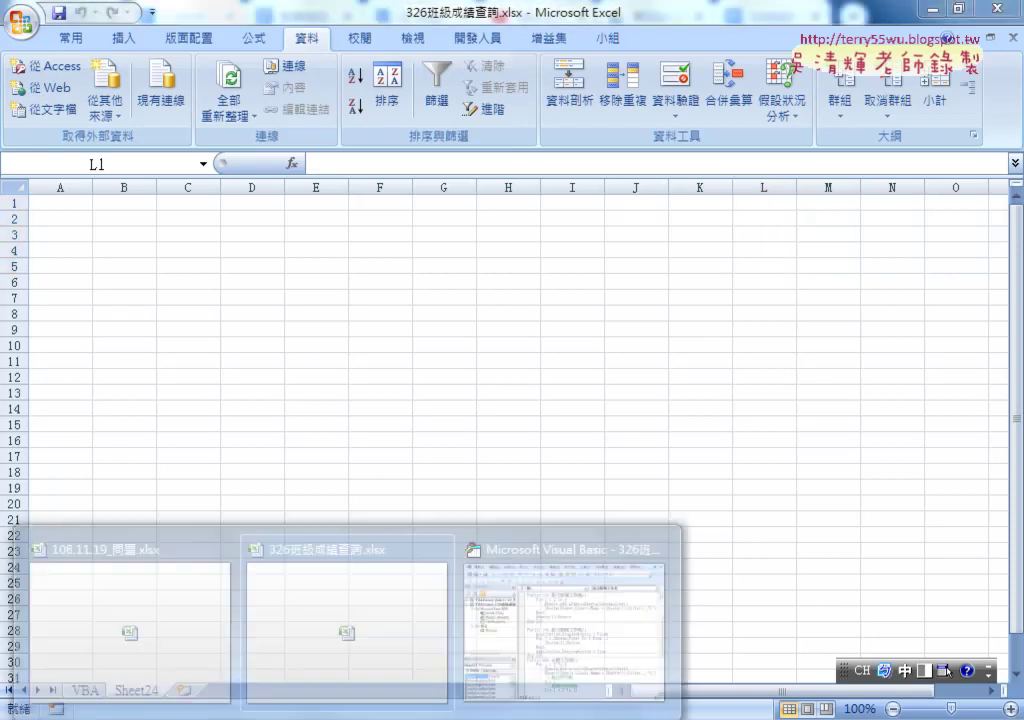
pyautogui.click(562, 634)
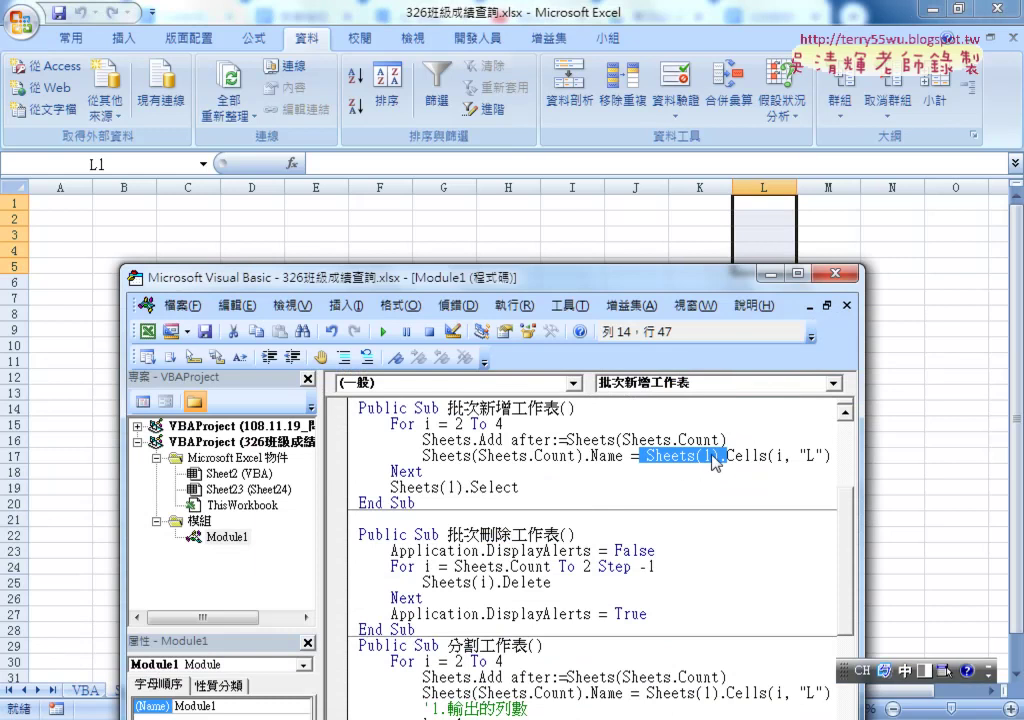
pyautogui.press('Delete')
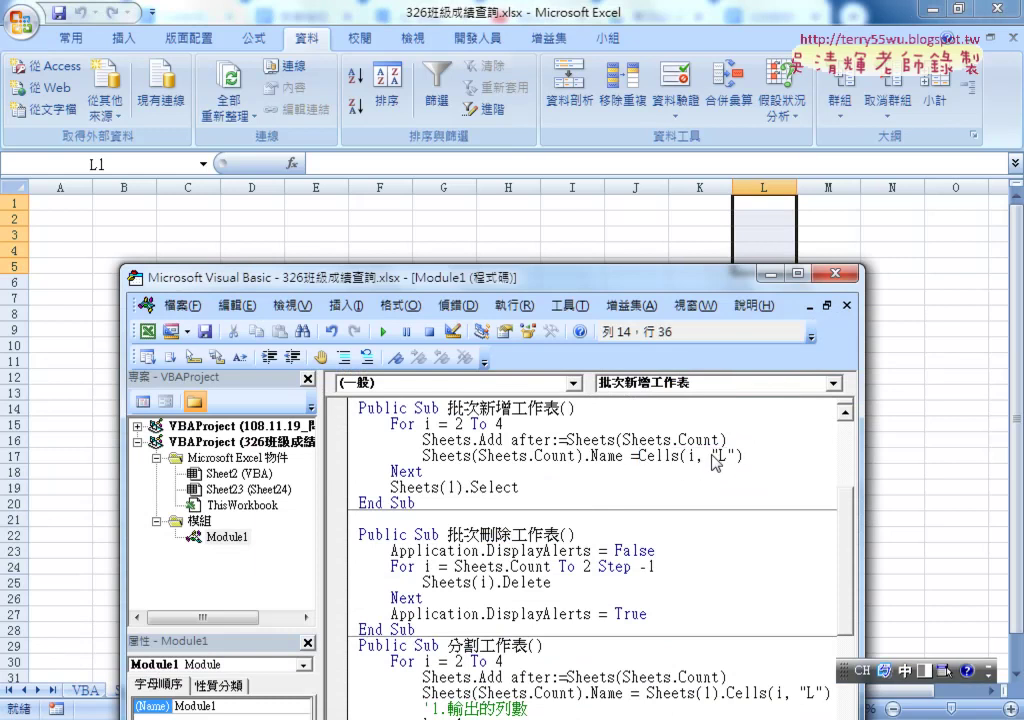
# Step: Delete the blank Sheet24 from the workbook
pyautogui.click(80, 600)
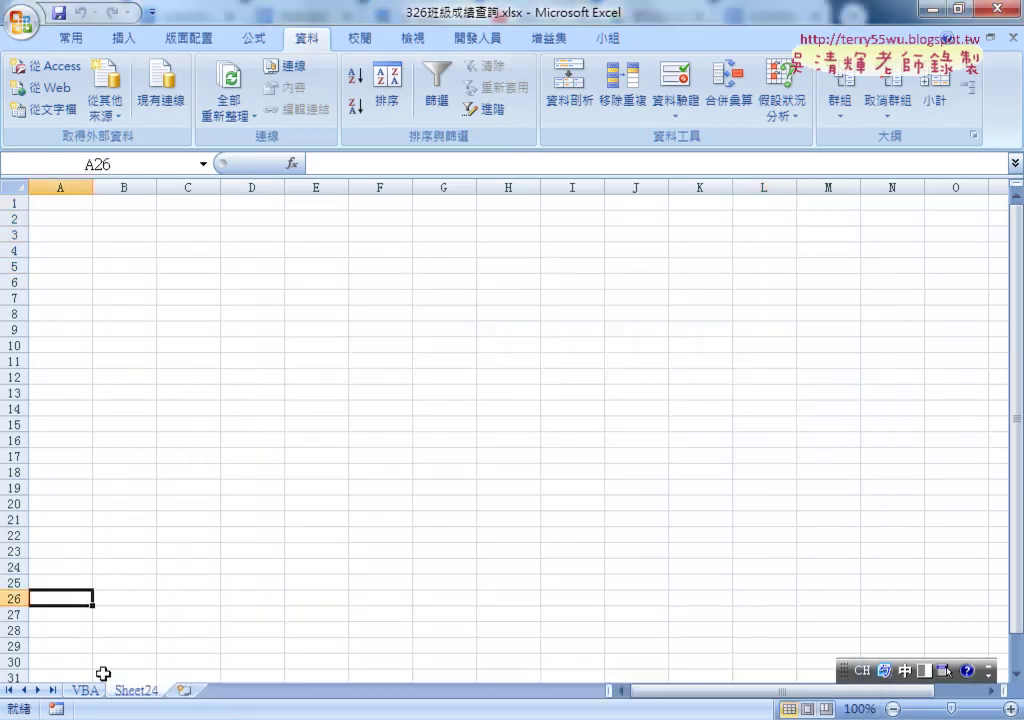
pyautogui.rightClick(136, 690)
pyautogui.click(200, 484)
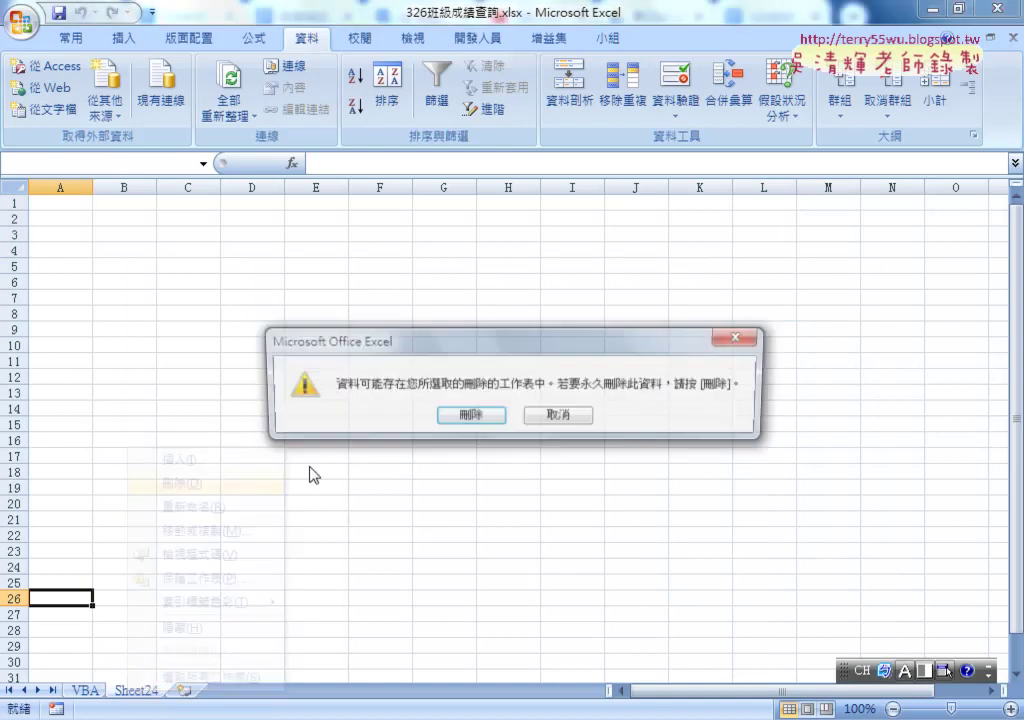
pyautogui.click(468, 414)
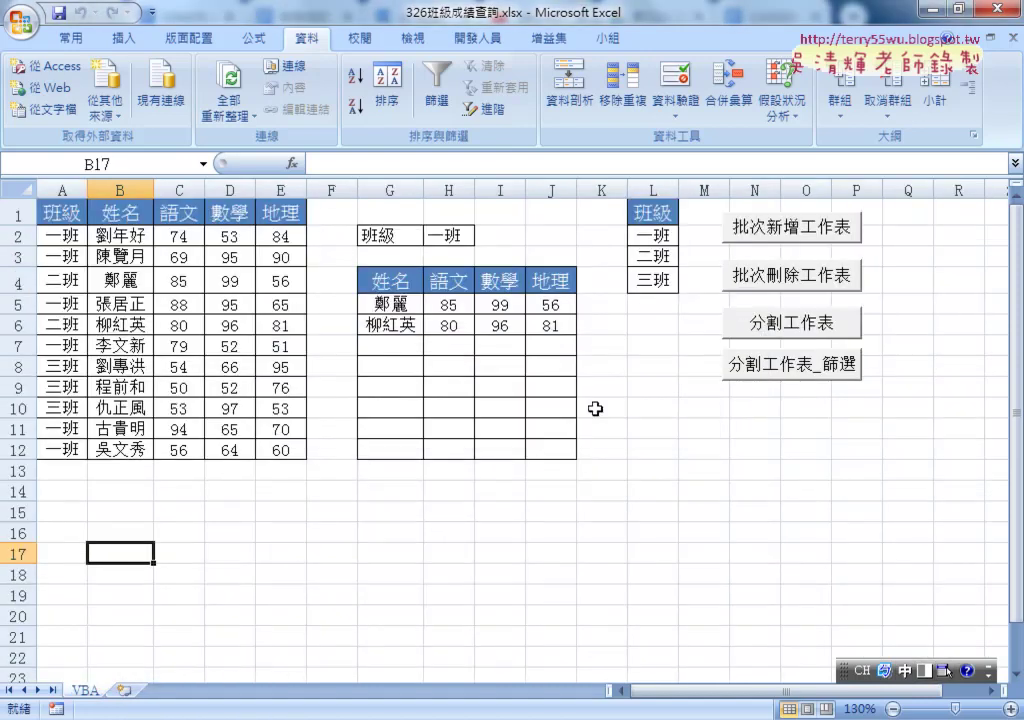
# Step: Run 批次新增工作表, debug error 1004, and place the cursor before Cells in the naming line
pyautogui.click(794, 234)
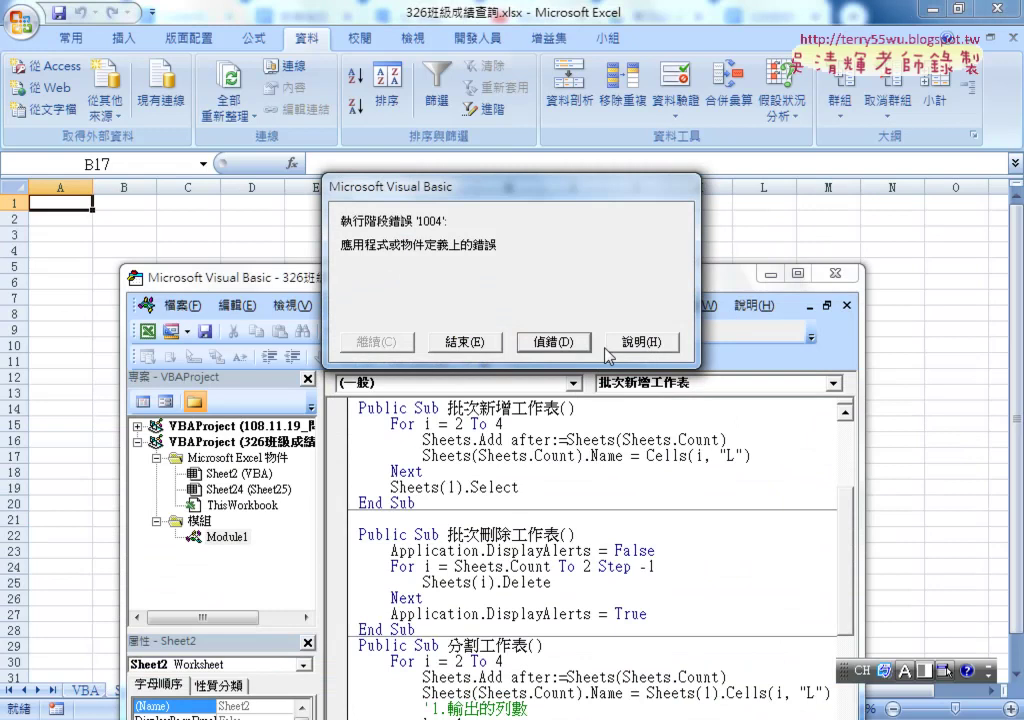
pyautogui.click(550, 341)
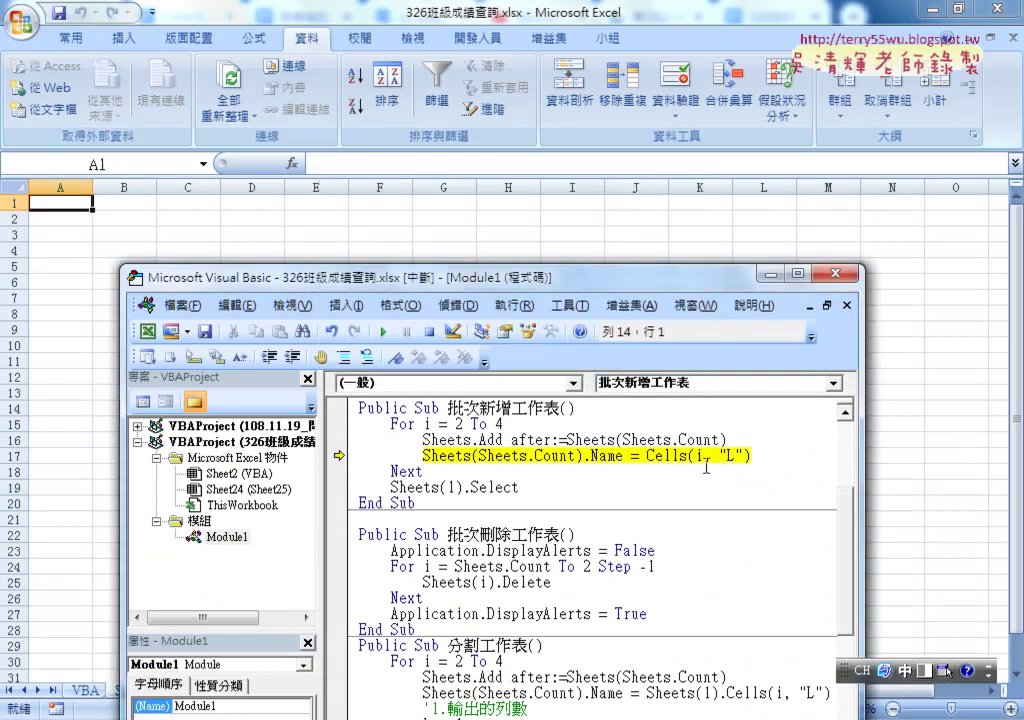
pyautogui.click(671, 458)
pyautogui.click(650, 457)
# Step: Rewrite the naming line to read Sheets(1).Cells(i, "L")
pyautogui.write('n')
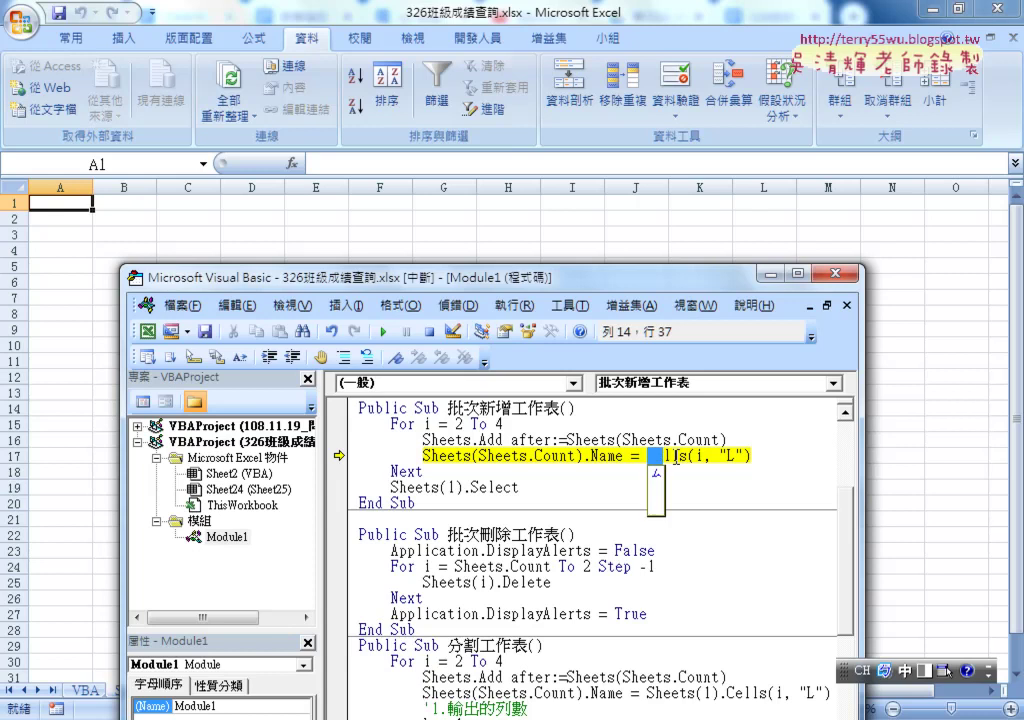
pyautogui.press('Escape')
pyautogui.press('shift')
pyautogui.write('sh')
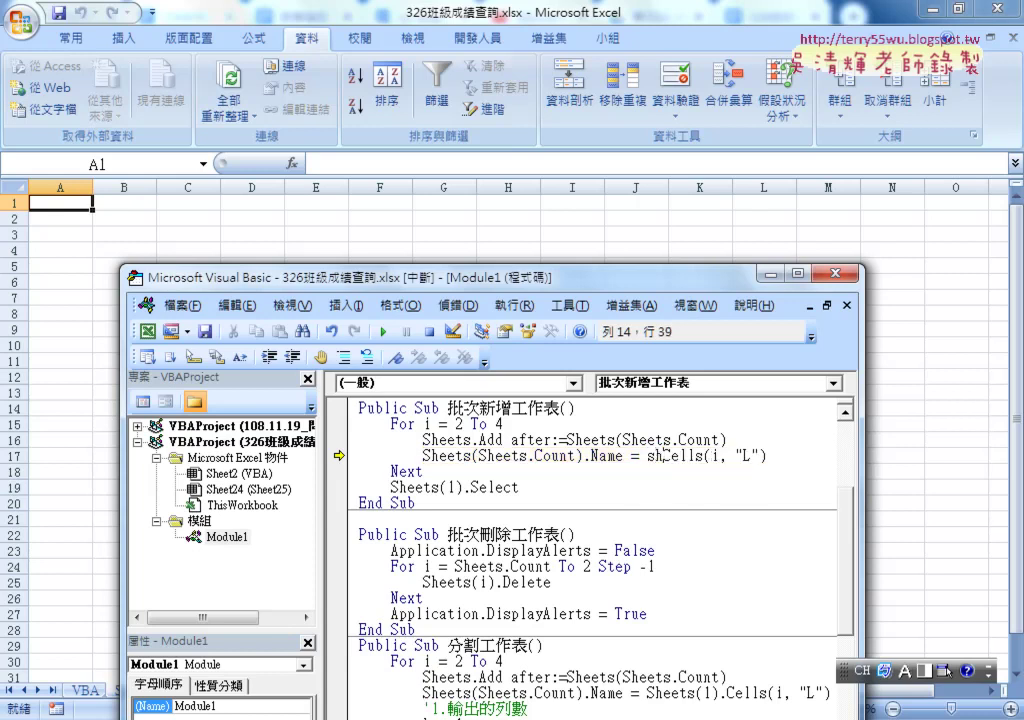
pyautogui.write('eets')
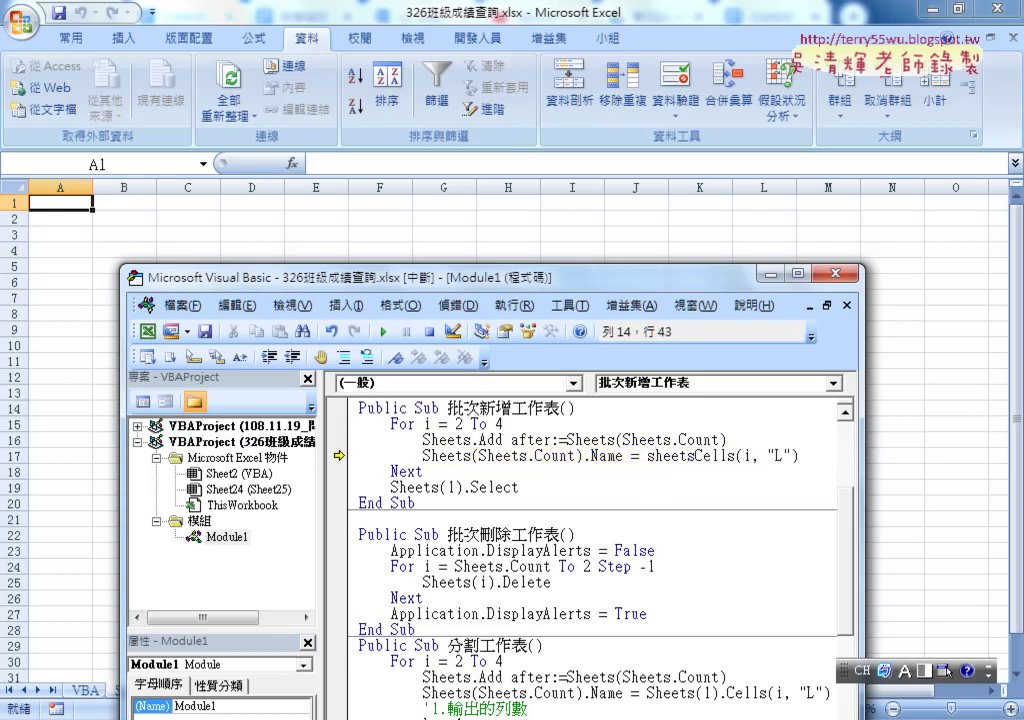
pyautogui.write('(')
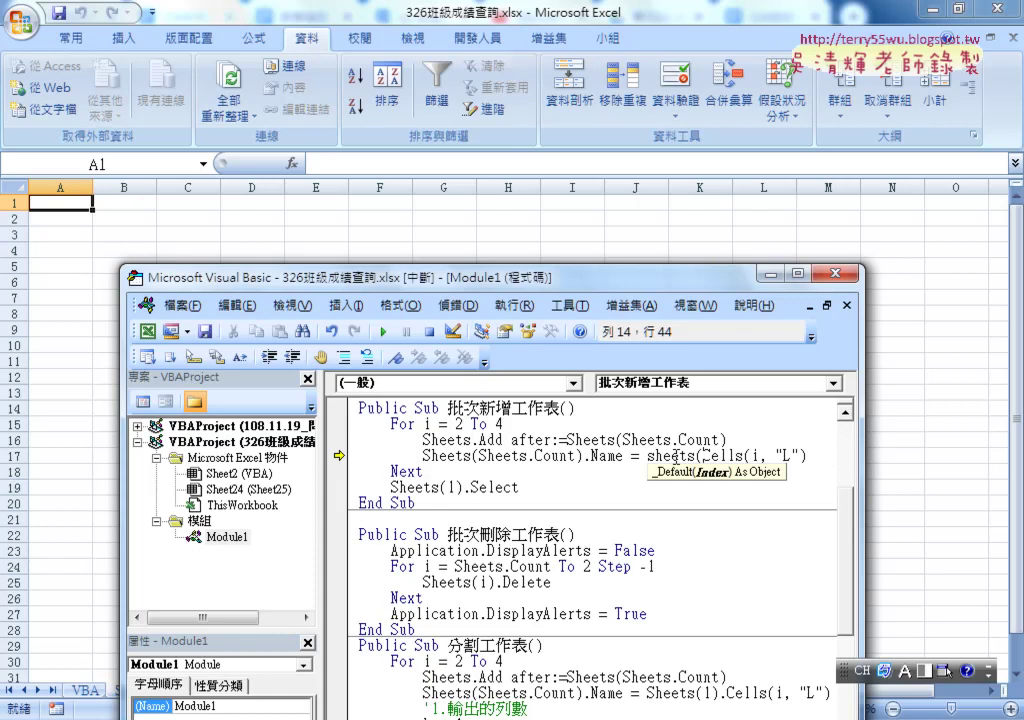
pyautogui.write('1')
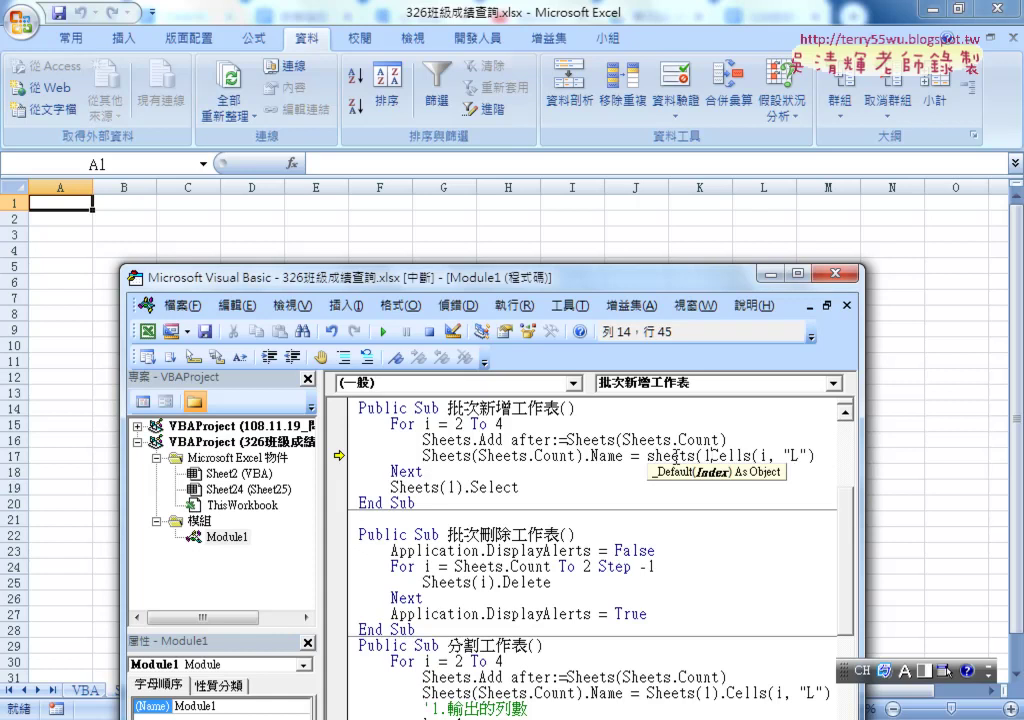
pyautogui.press('BackSpace')
pyautogui.write('"')
pyautogui.write('"')
pyautogui.write('V')
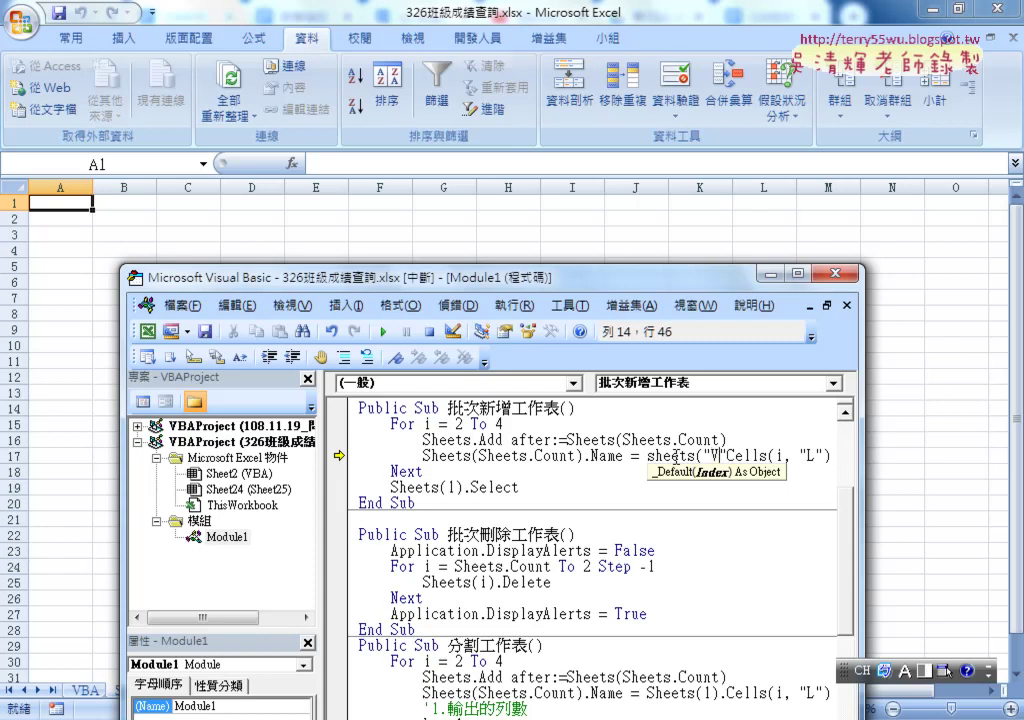
pyautogui.write('B')
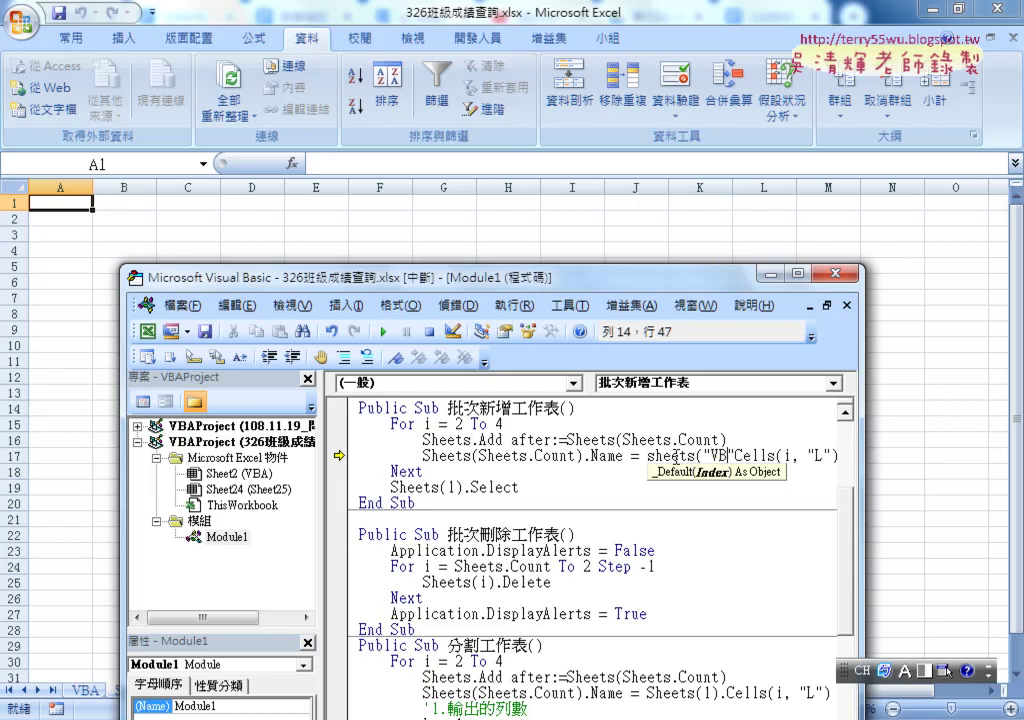
pyautogui.write('A')
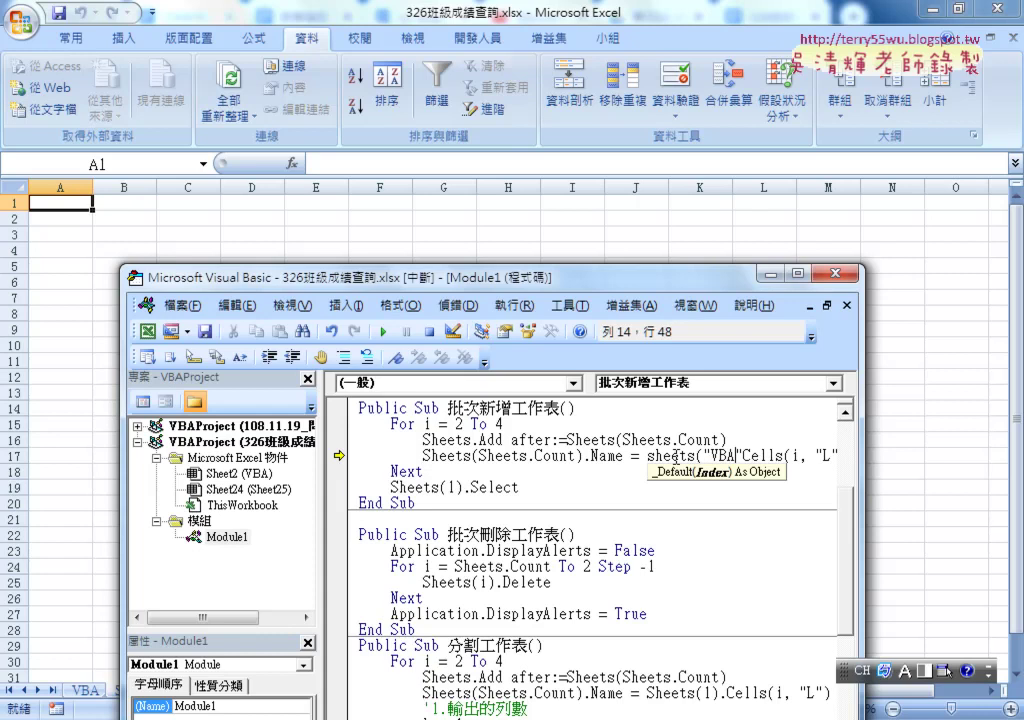
pyautogui.write(')')
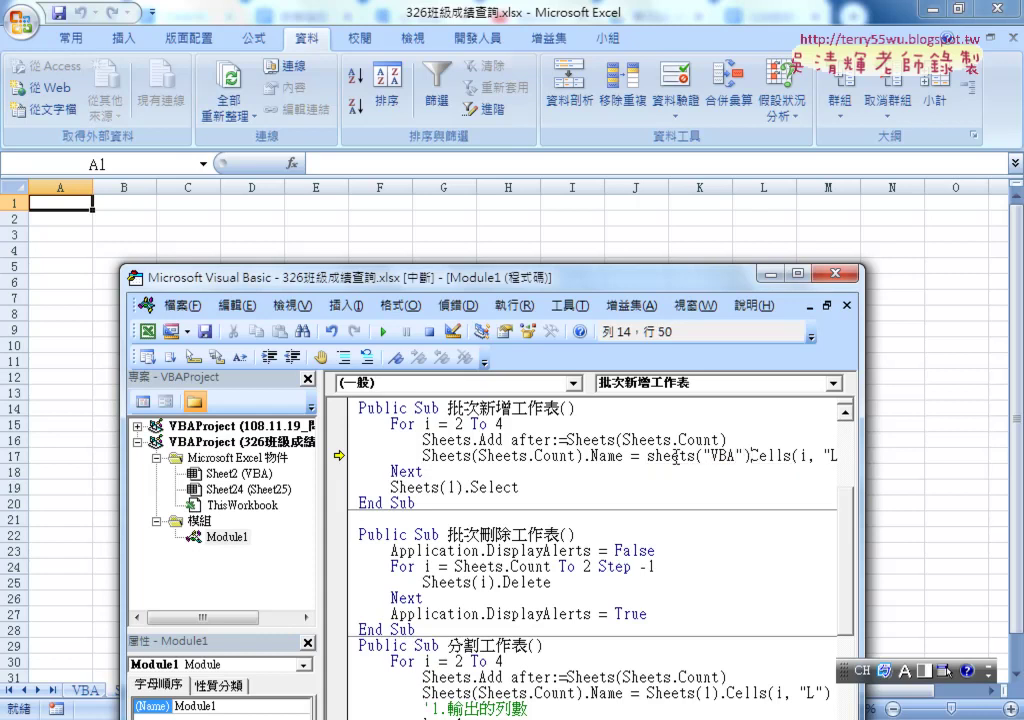
pyautogui.write('.')
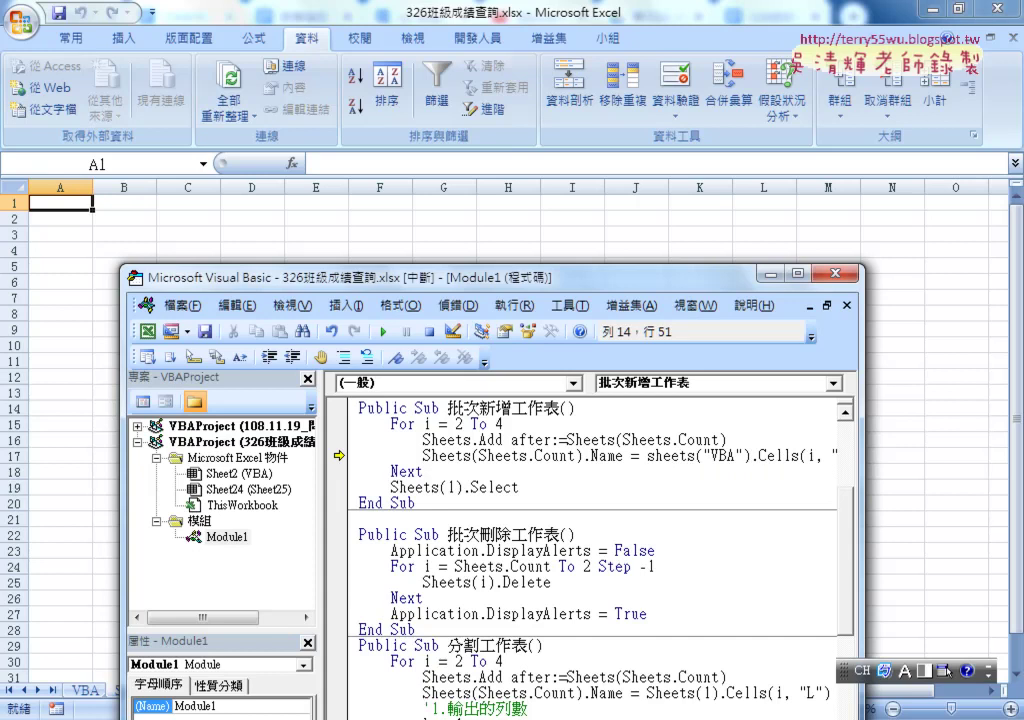
pyautogui.press('Left')
pyautogui.hotkey('shift', 'Left')
pyautogui.hotkey('shift', 'Left')
pyautogui.hotkey('shift', 'Left')
pyautogui.hotkey('shift', 'Left')
pyautogui.hotkey('shift', 'Left')
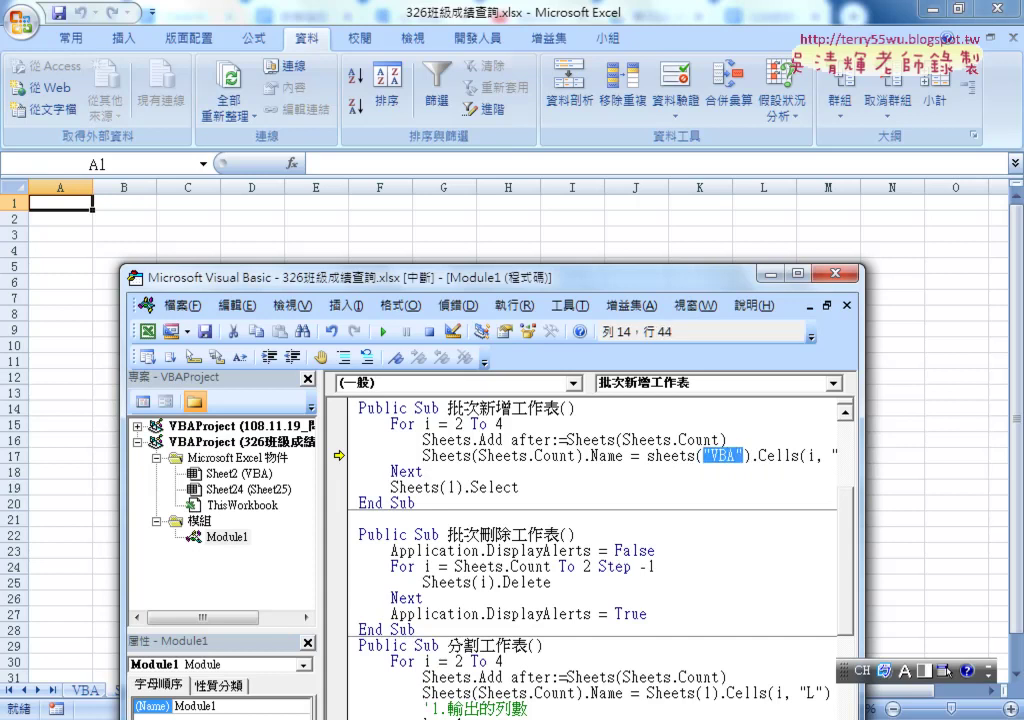
pyautogui.write('1')
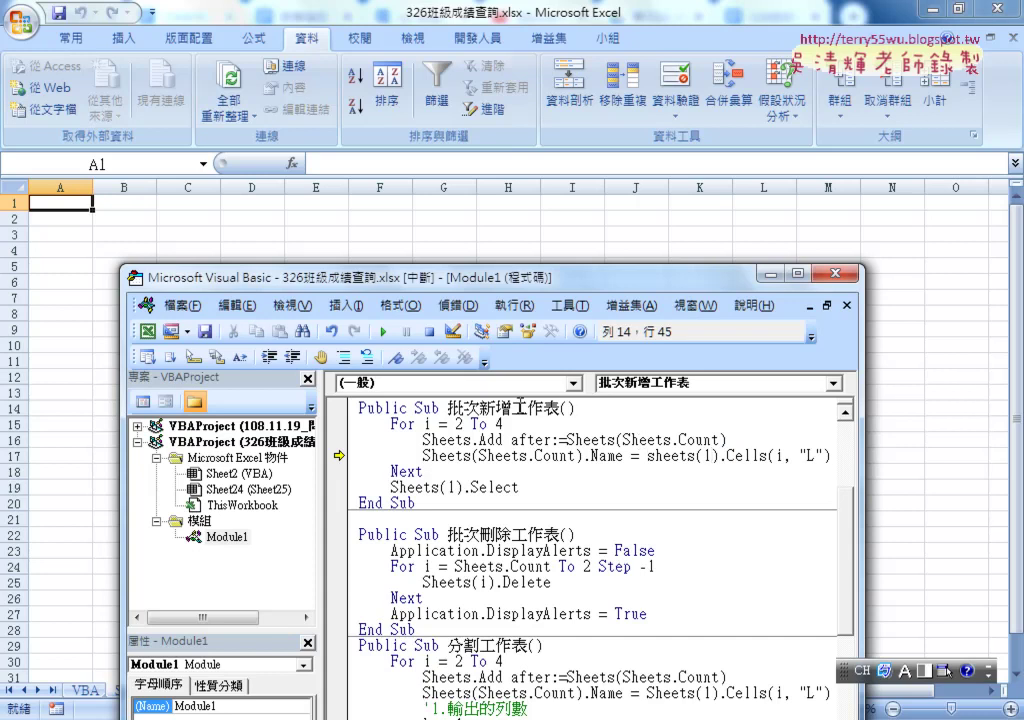
pyautogui.click(510, 455)
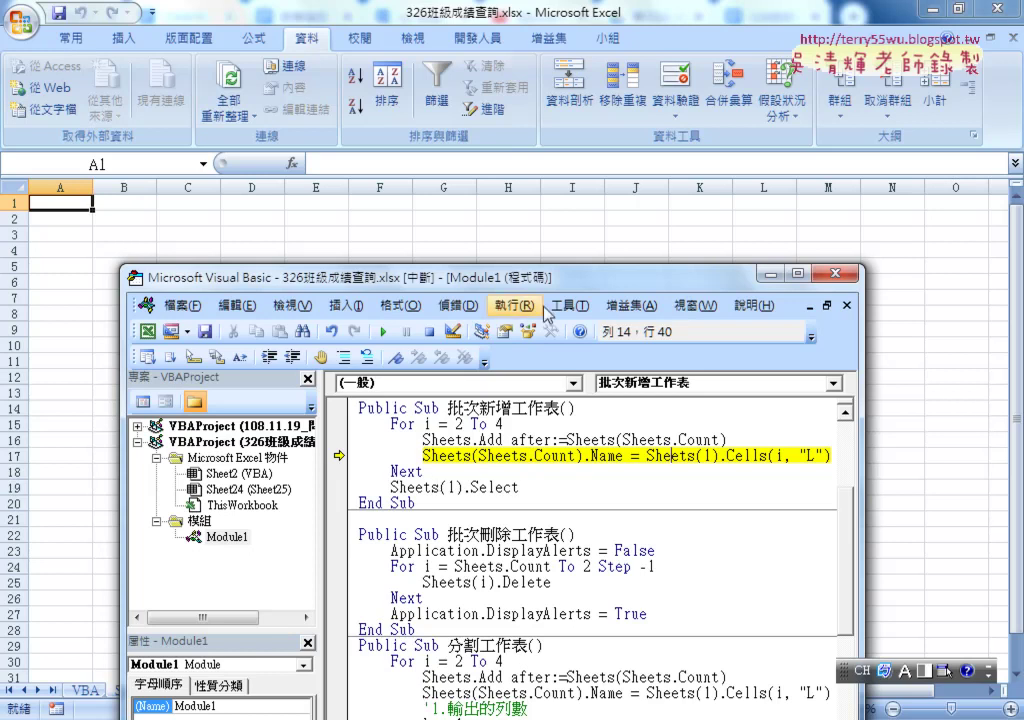
# Step: Step through the macro with F8, adding 一班, 二班 and 三班, until it returns to VBA
pyautogui.moveTo(540, 282); pyautogui.dragTo(606, 96)
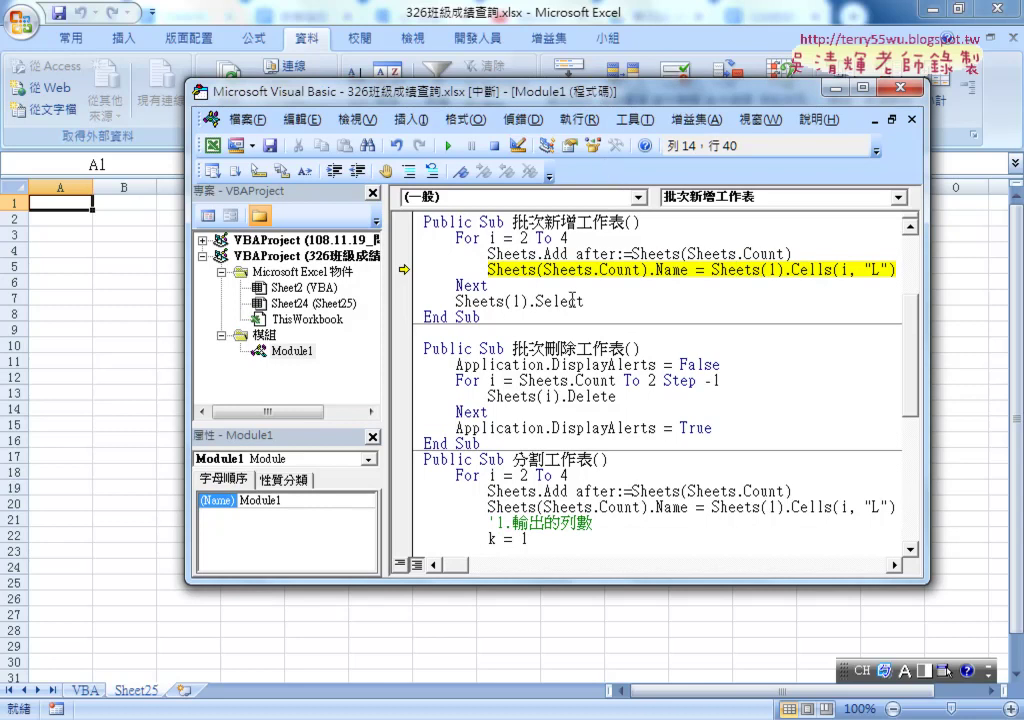
pyautogui.press('F8')
pyautogui.press('F8')
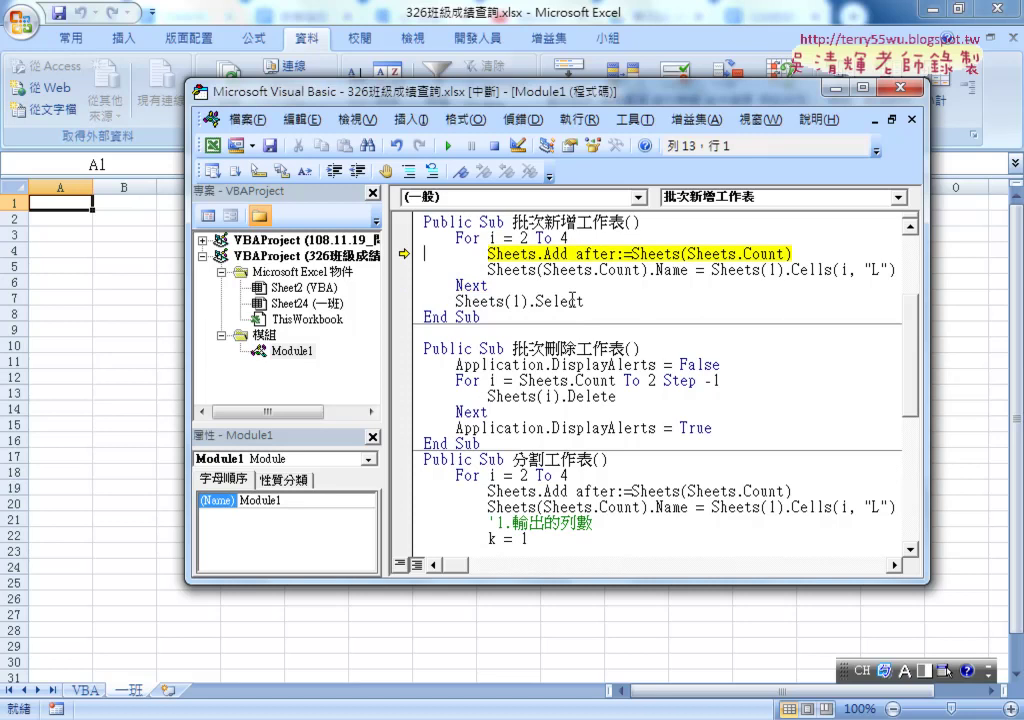
pyautogui.press('F8')
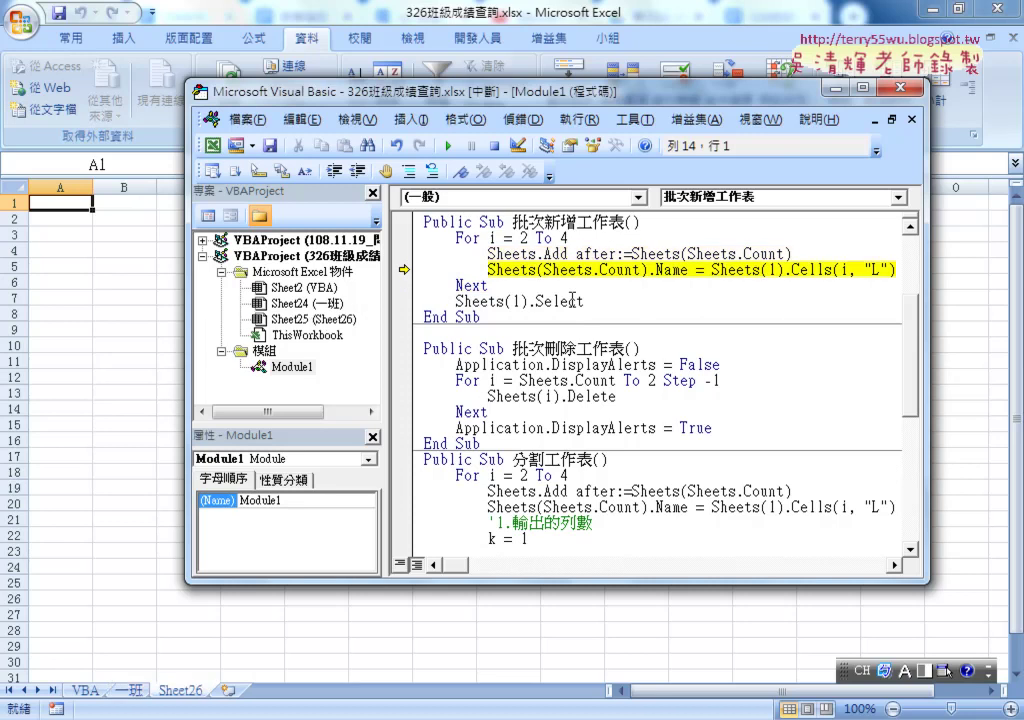
pyautogui.press('F8')
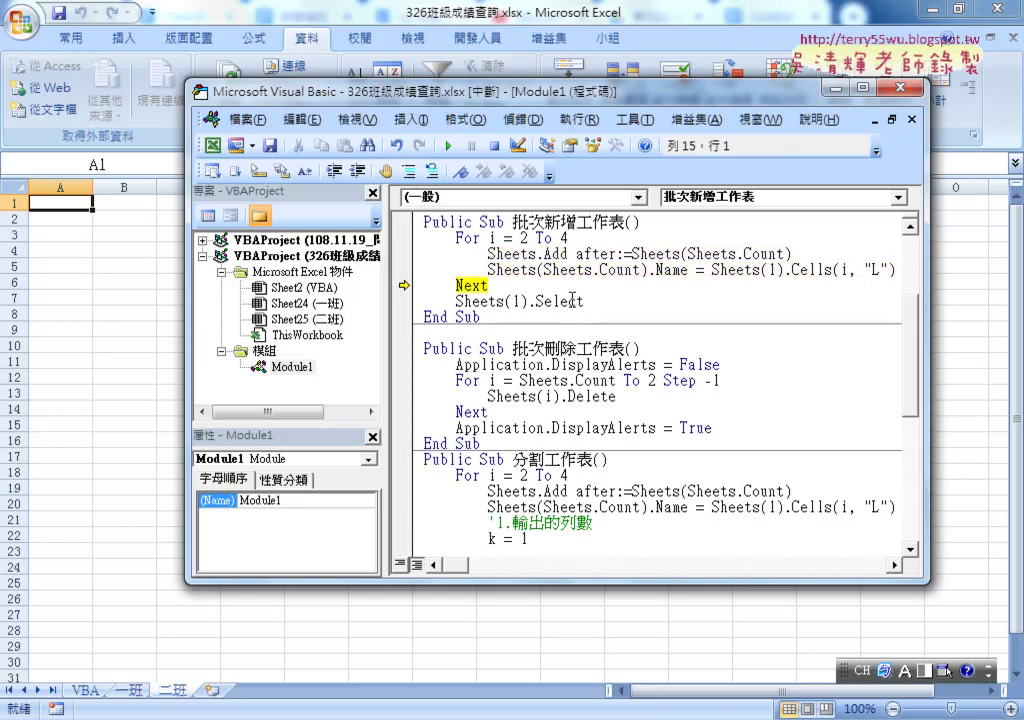
pyautogui.press('F8')
pyautogui.press('F8')
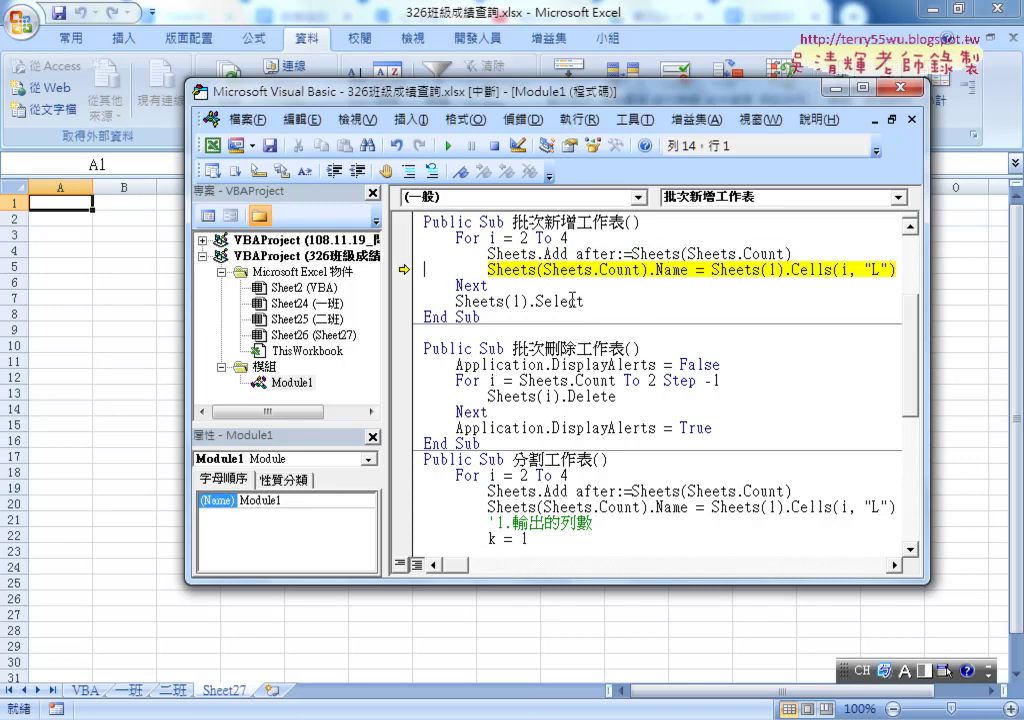
pyautogui.press('F8')
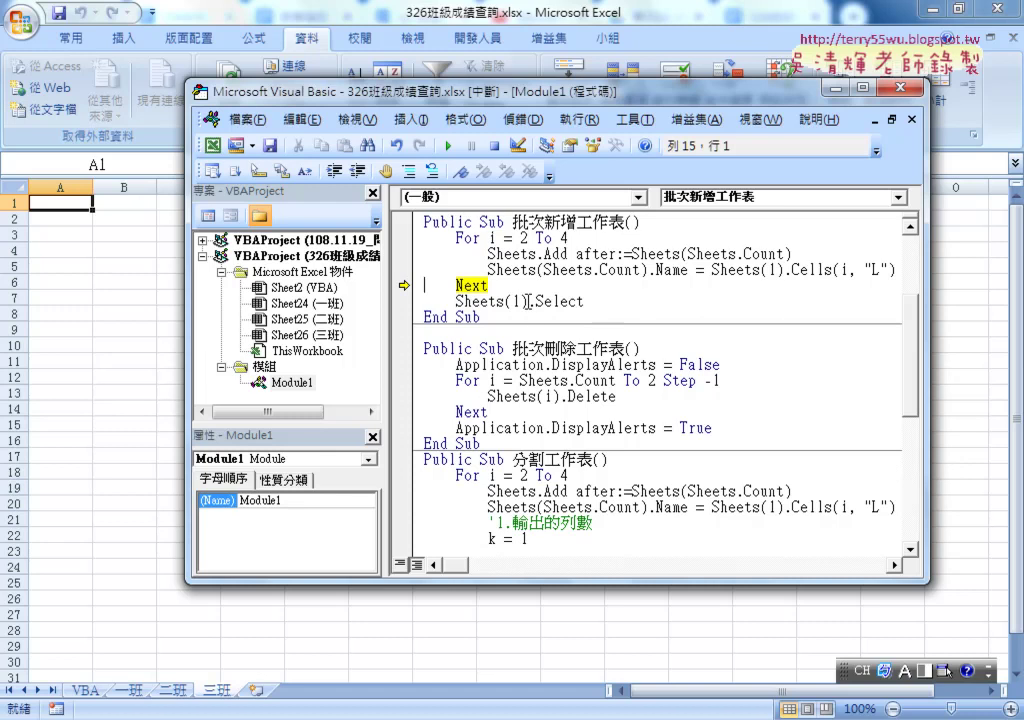
pyautogui.moveTo(530, 300); pyautogui.dragTo(591, 299)
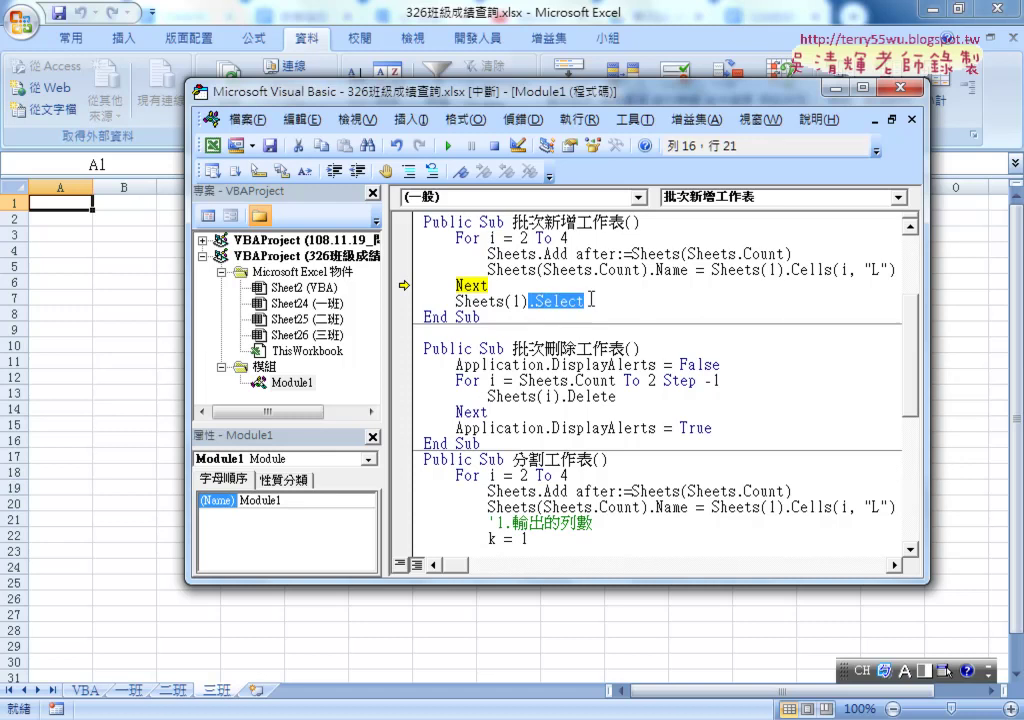
pyautogui.press('F8')
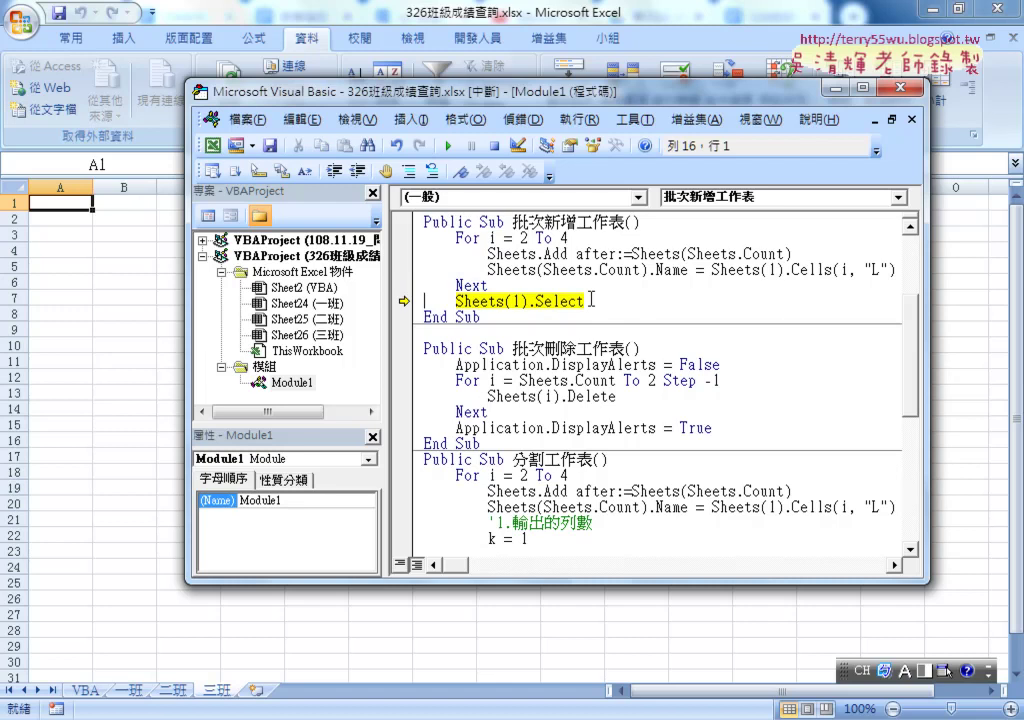
pyautogui.press('F8')
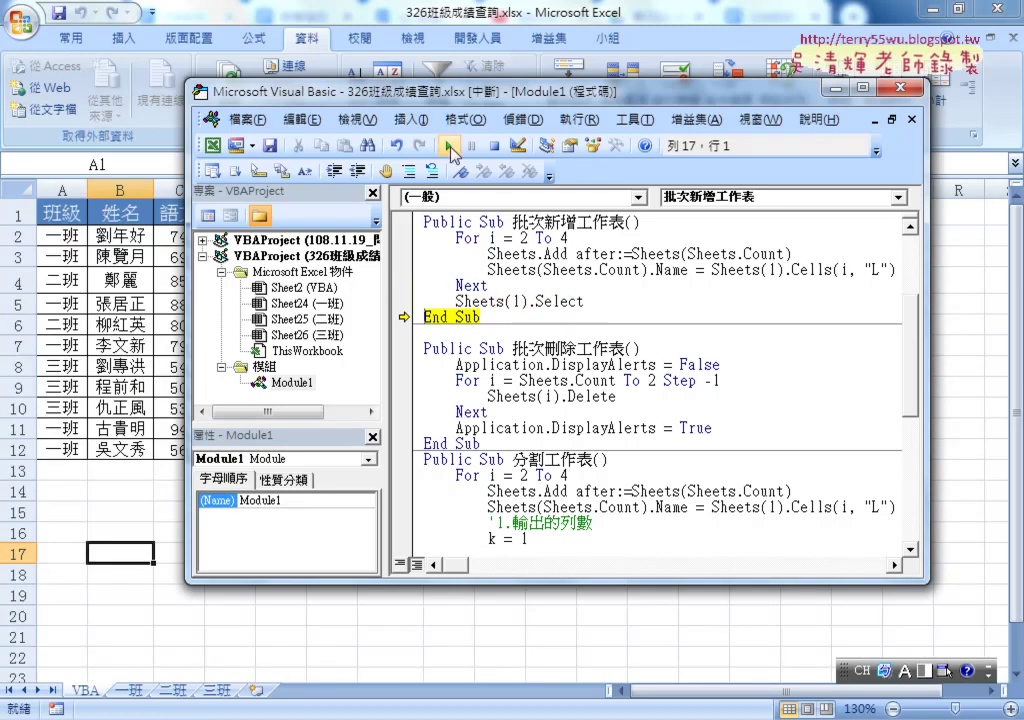
pyautogui.press('F8')
pyautogui.click(130, 492)
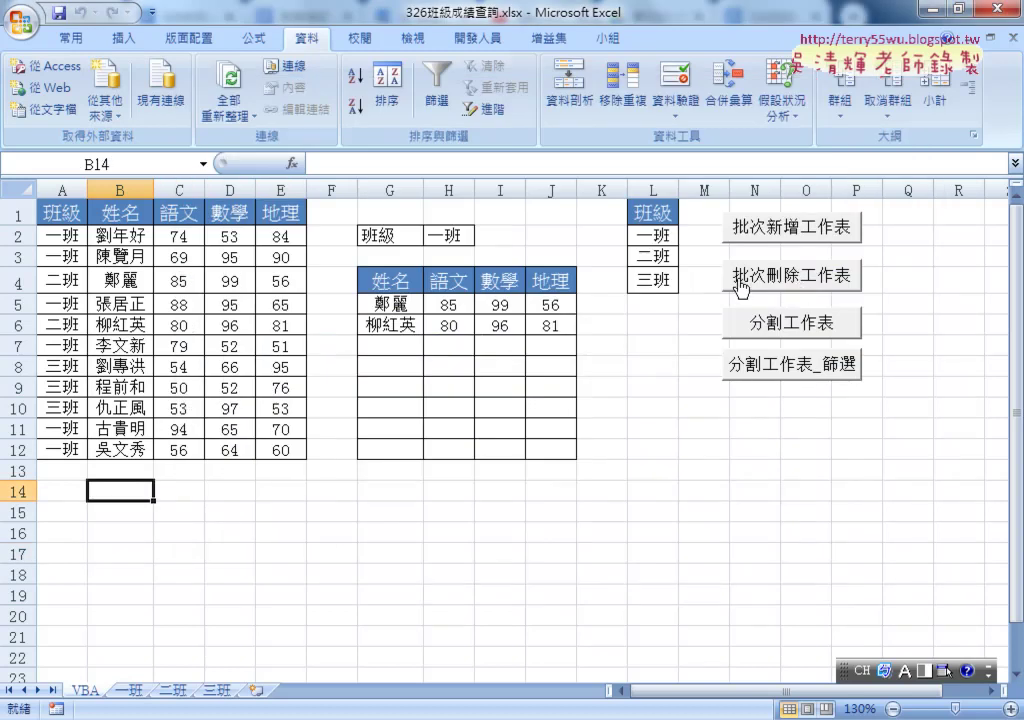
pyautogui.click(475, 38)
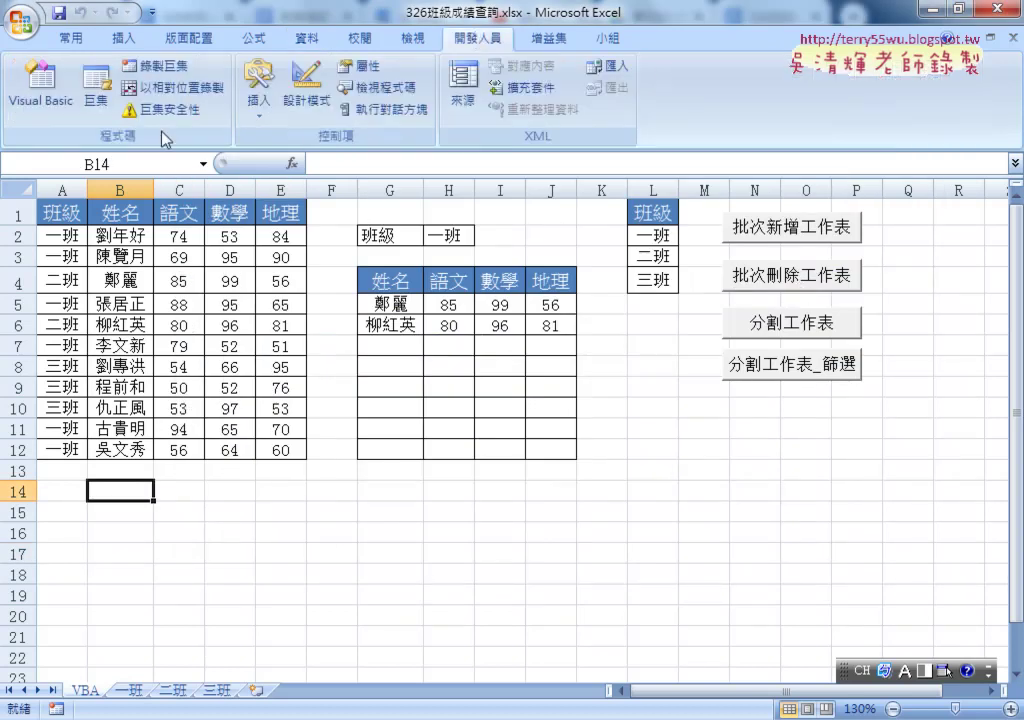
pyautogui.click(40, 85)
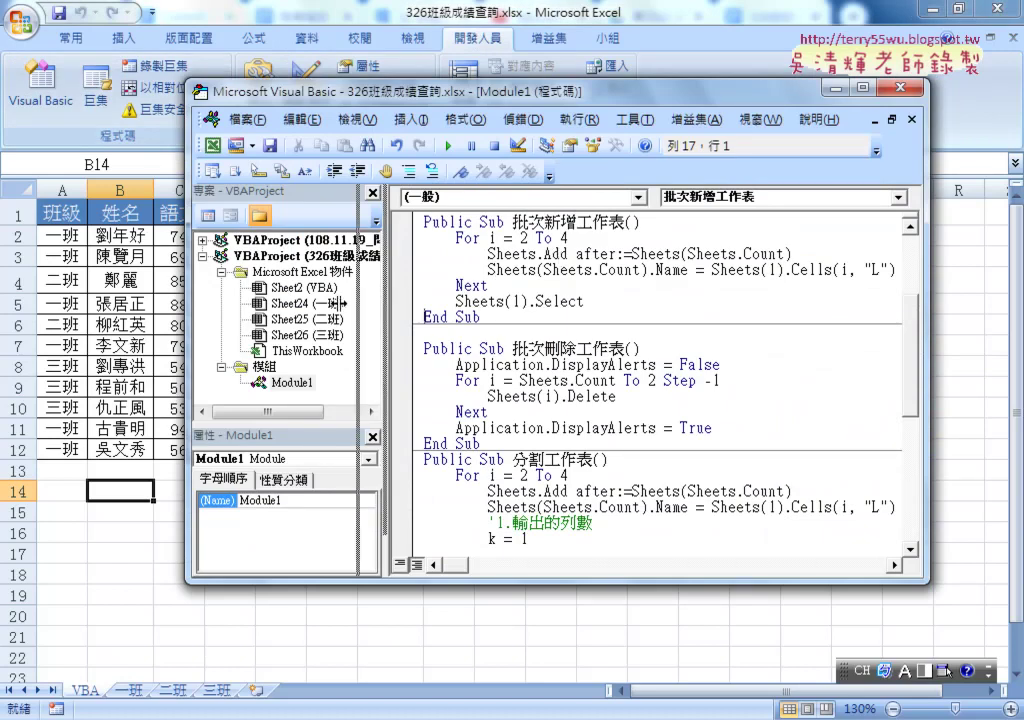
pyautogui.moveTo(384, 290); pyautogui.dragTo(330, 290)
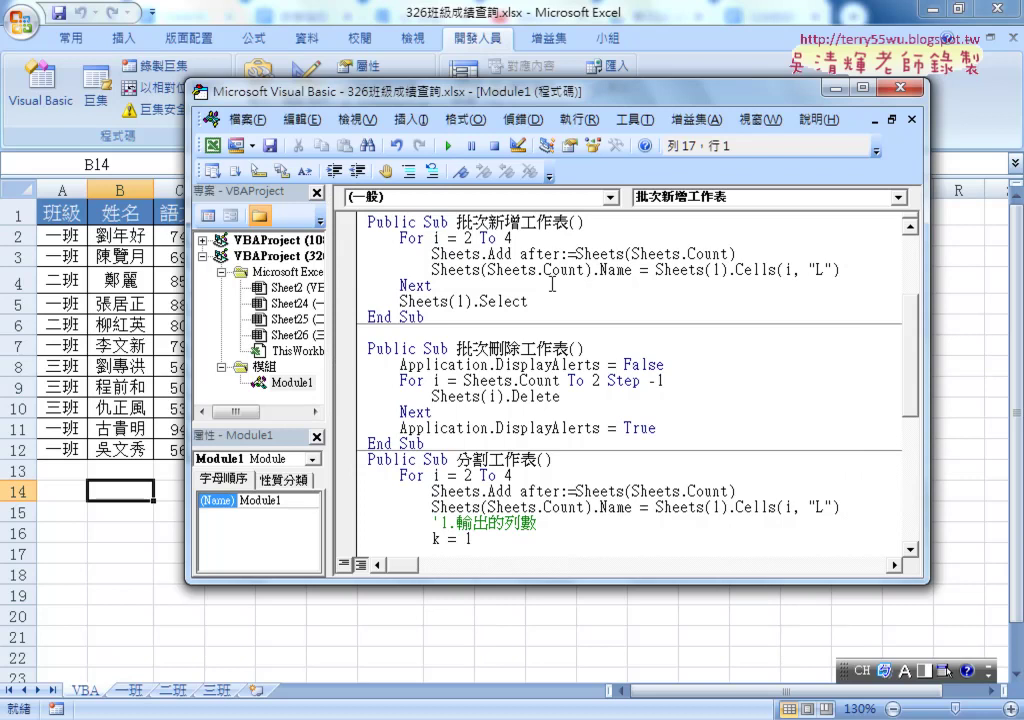
pyautogui.moveTo(333, 313); pyautogui.dragTo(365, 313)
pyautogui.click(302, 288)
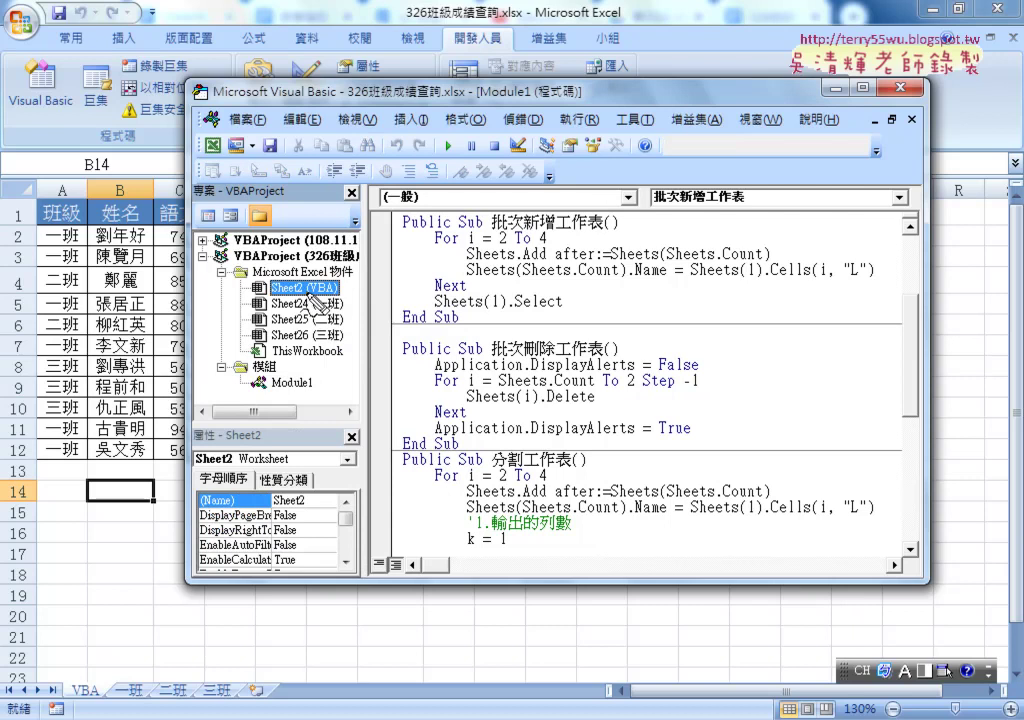
pyautogui.moveTo(318, 296); pyautogui.dragTo(343, 318)
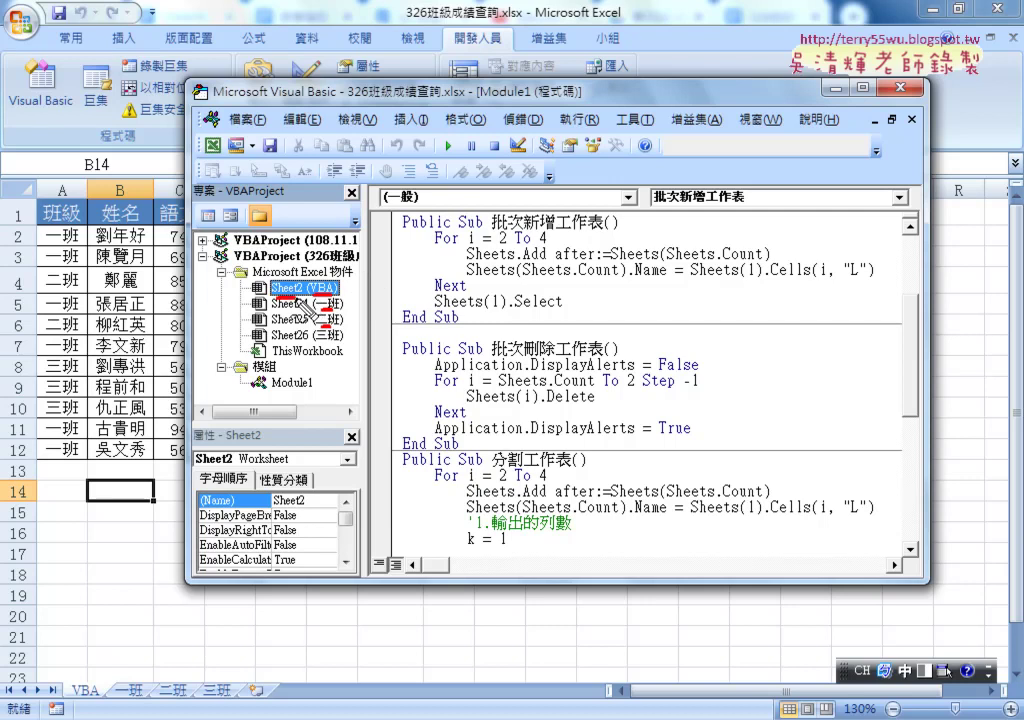
pyautogui.moveTo(282, 280)
pyautogui.mouseDown()
pyautogui.moveTo(299, 297)
pyautogui.moveTo(282, 297)
pyautogui.moveTo(342, 296)
pyautogui.mouseUp()
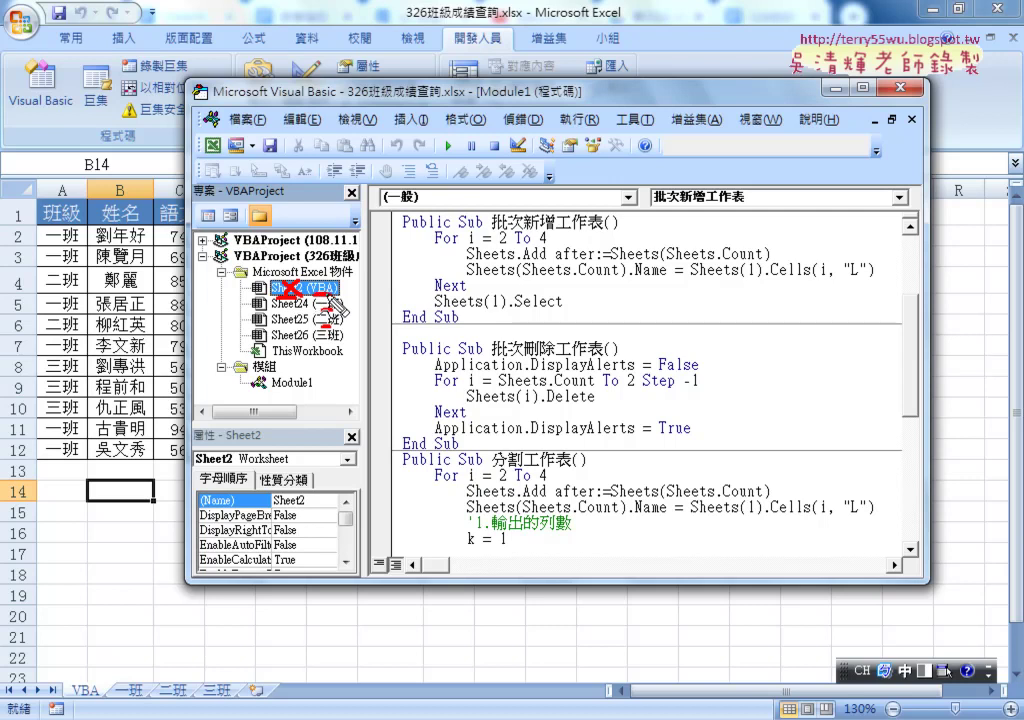
pyautogui.moveTo(636, 279); pyautogui.dragTo(657, 281)
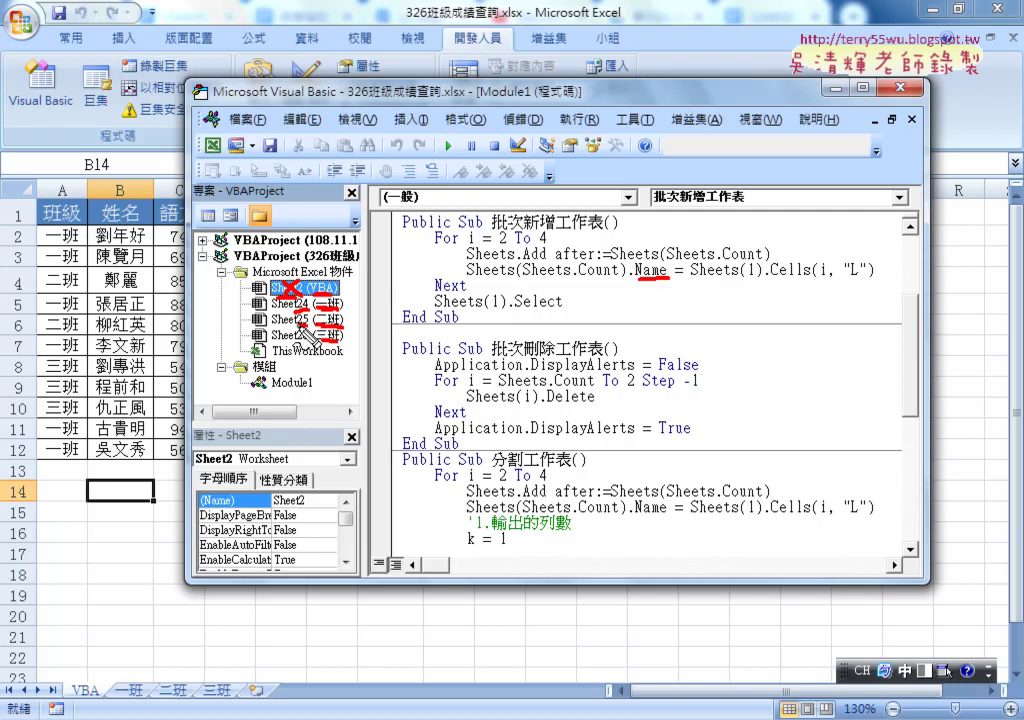
pyautogui.moveTo(747, 280); pyautogui.dragTo(758, 283)
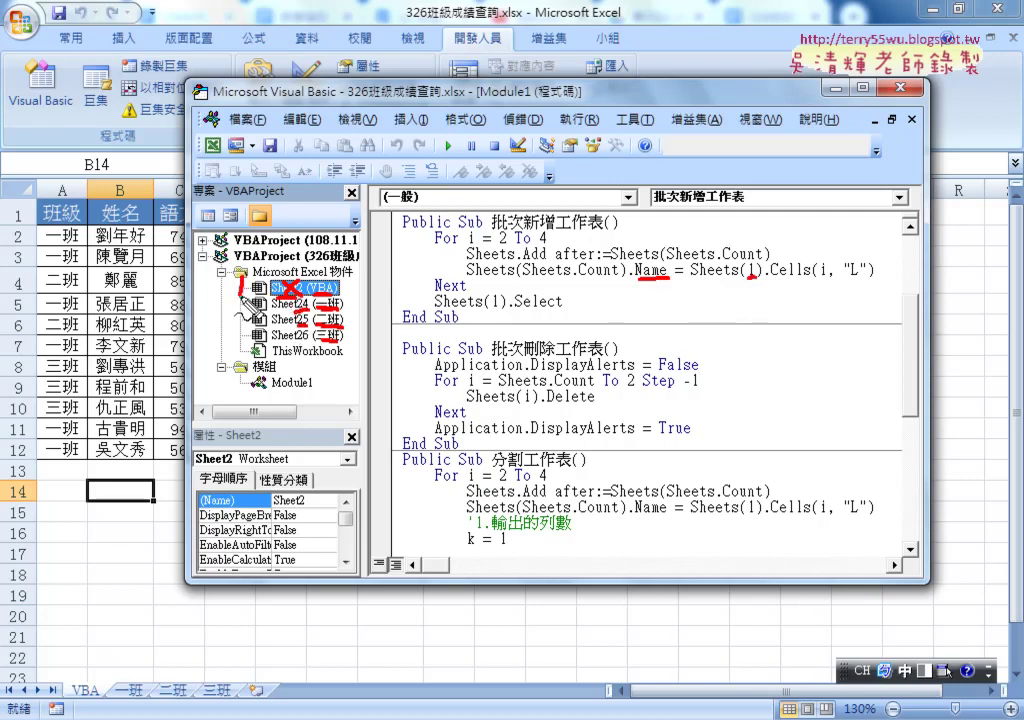
pyautogui.moveTo(242, 277); pyautogui.dragTo(238, 293)
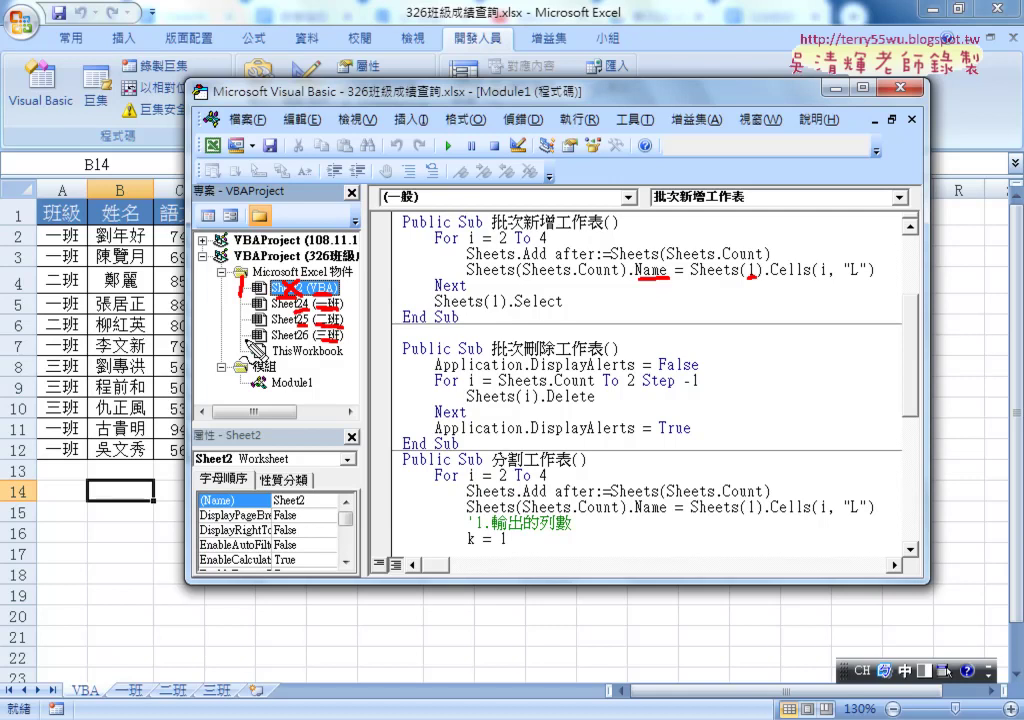
pyautogui.press('Escape')
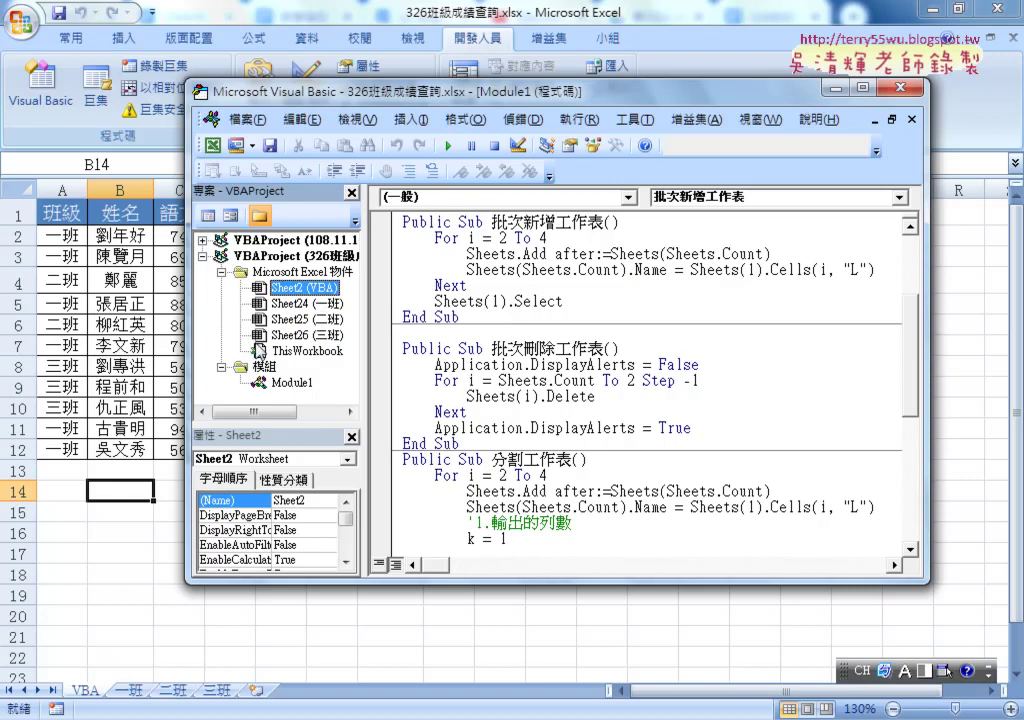
# Step: Run 批次刪除工作表 to remove the class sheets, then open its macro code via 指定巨集 > 編輯
pyautogui.click(716, 72)
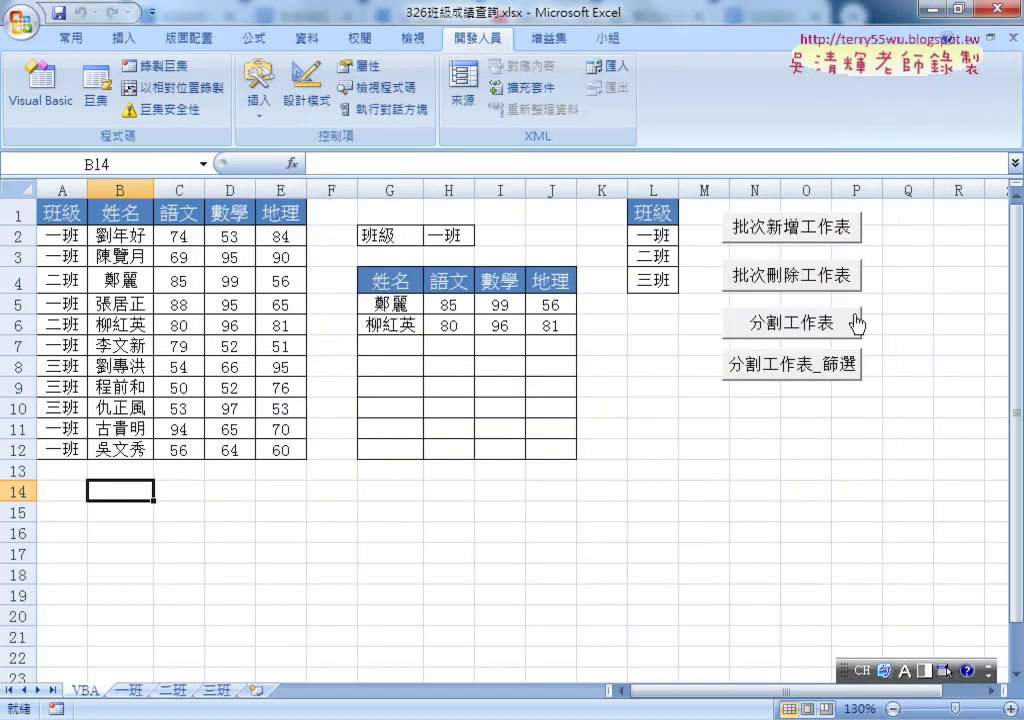
pyautogui.click(792, 283)
pyautogui.rightClick(792, 283)
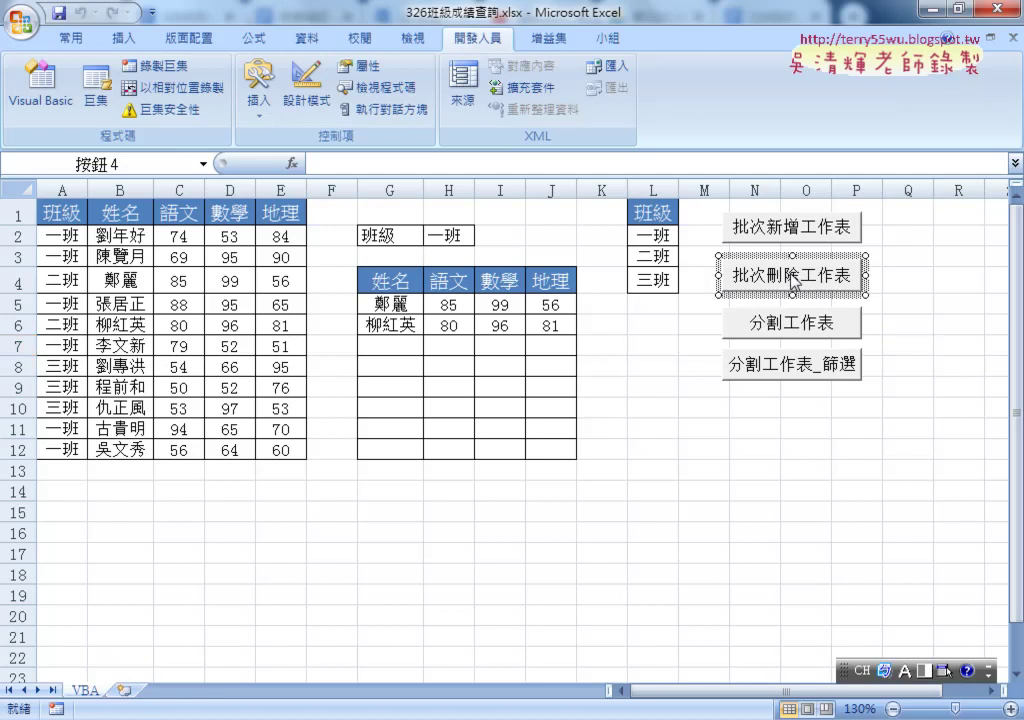
pyautogui.click(847, 432)
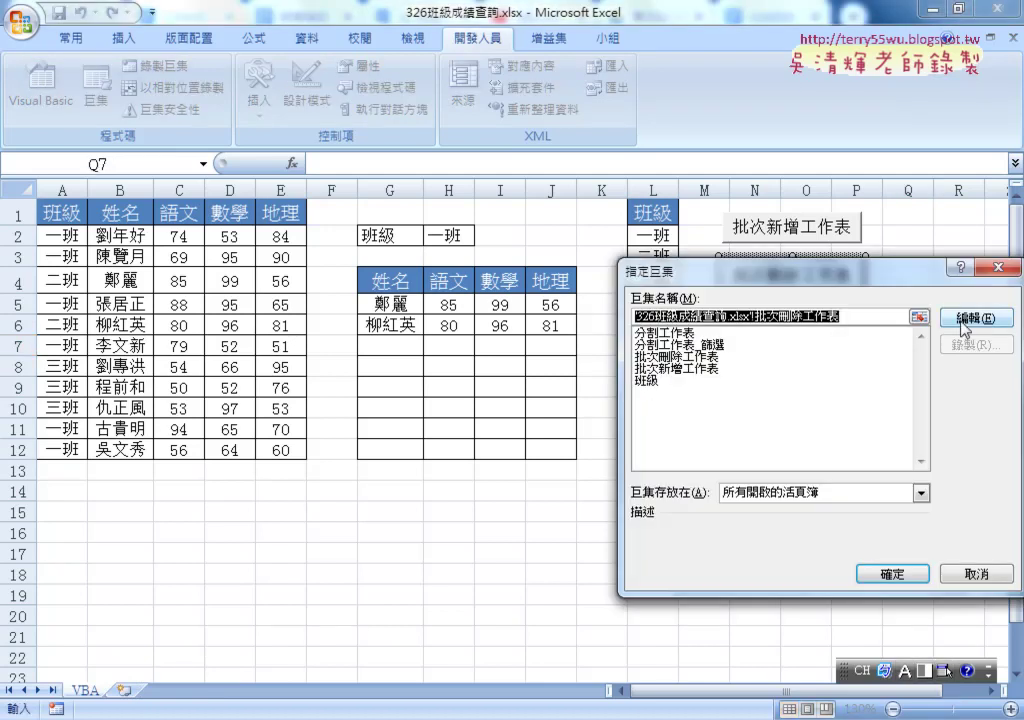
pyautogui.click(964, 319)
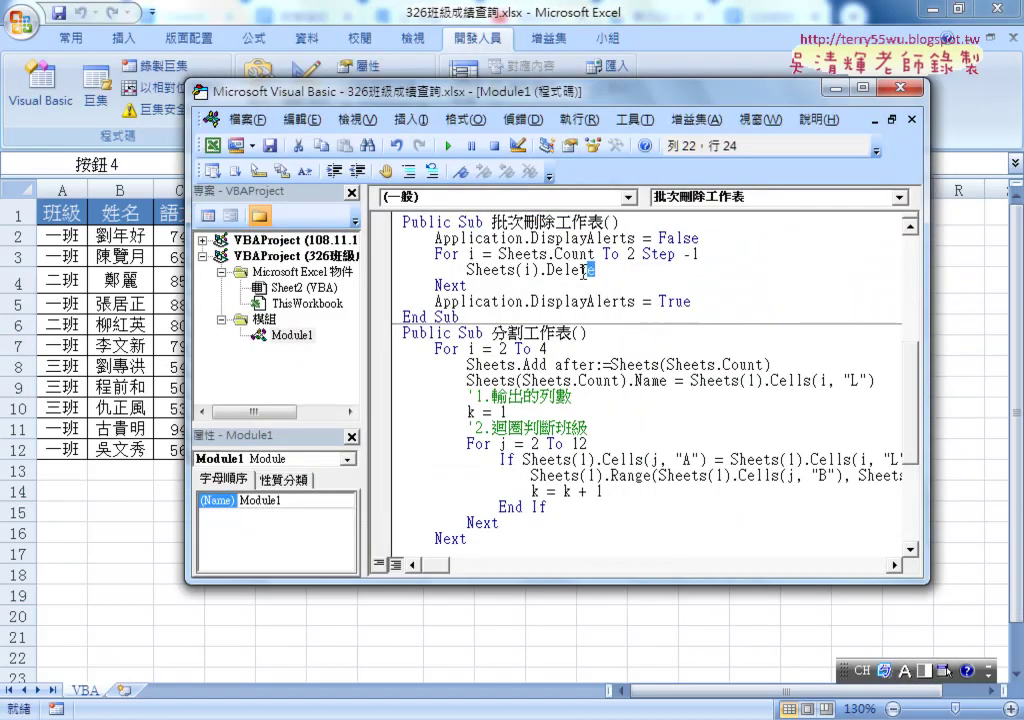
# Step: Highlight Sheets(i).Delete in the batch-delete loop to explain it
pyautogui.moveTo(597, 270); pyautogui.dragTo(539, 270)
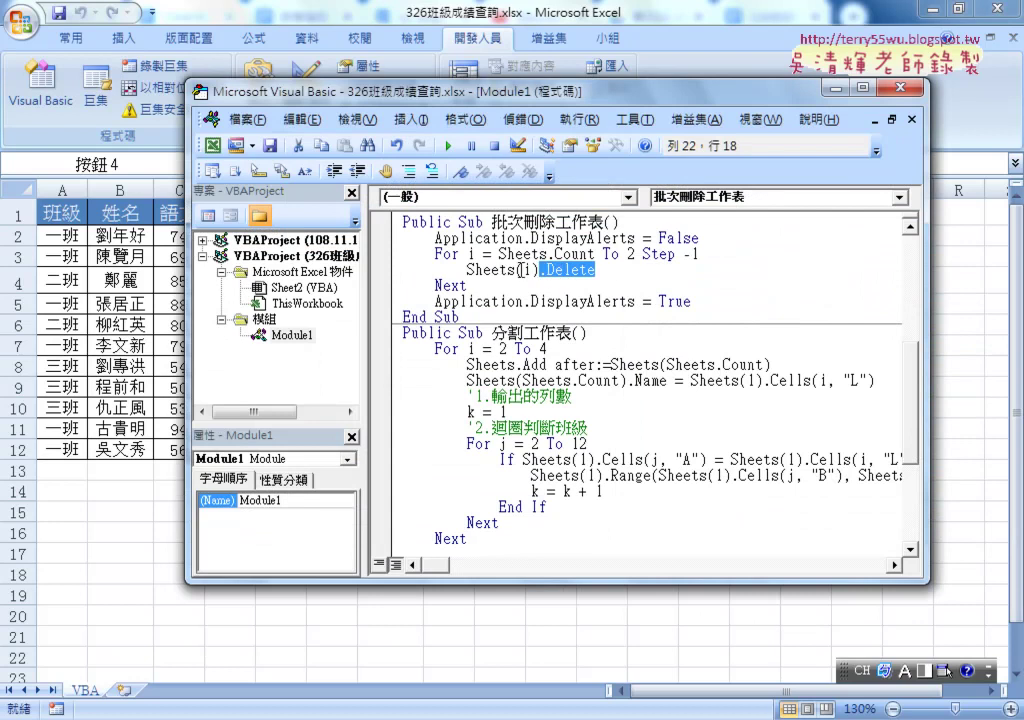
pyautogui.doubleClick(527, 270)
pyautogui.moveTo(606, 271); pyautogui.dragTo(540, 270)
pyautogui.scroll(2, 642, 300)
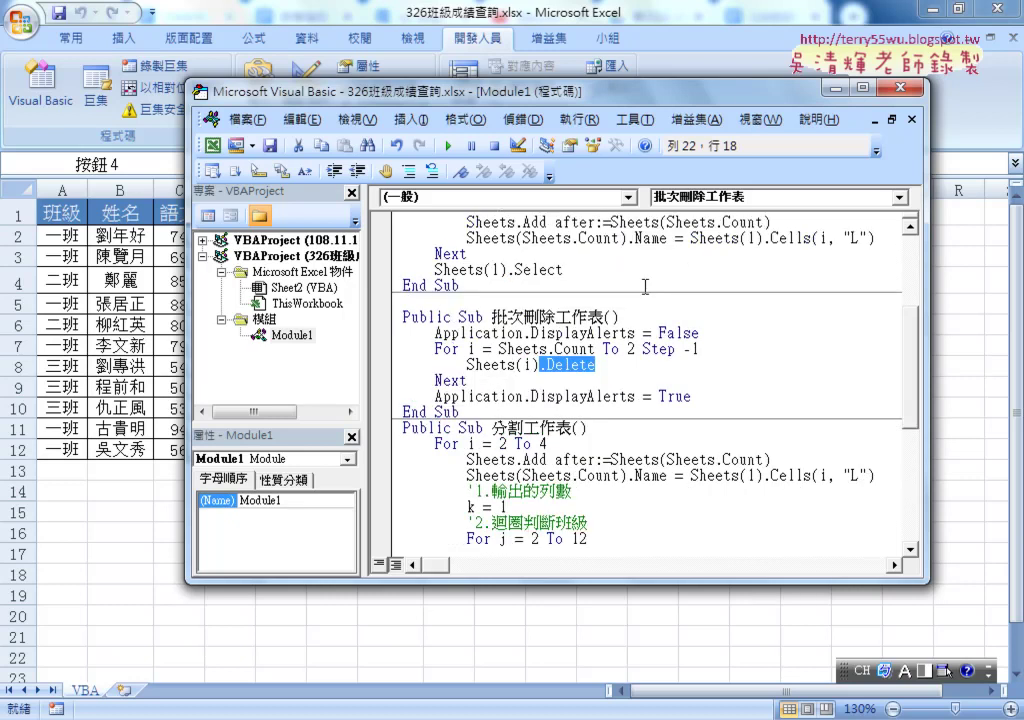
pyautogui.scroll(2, 640, 286)
pyautogui.scroll(-1, 566, 287)
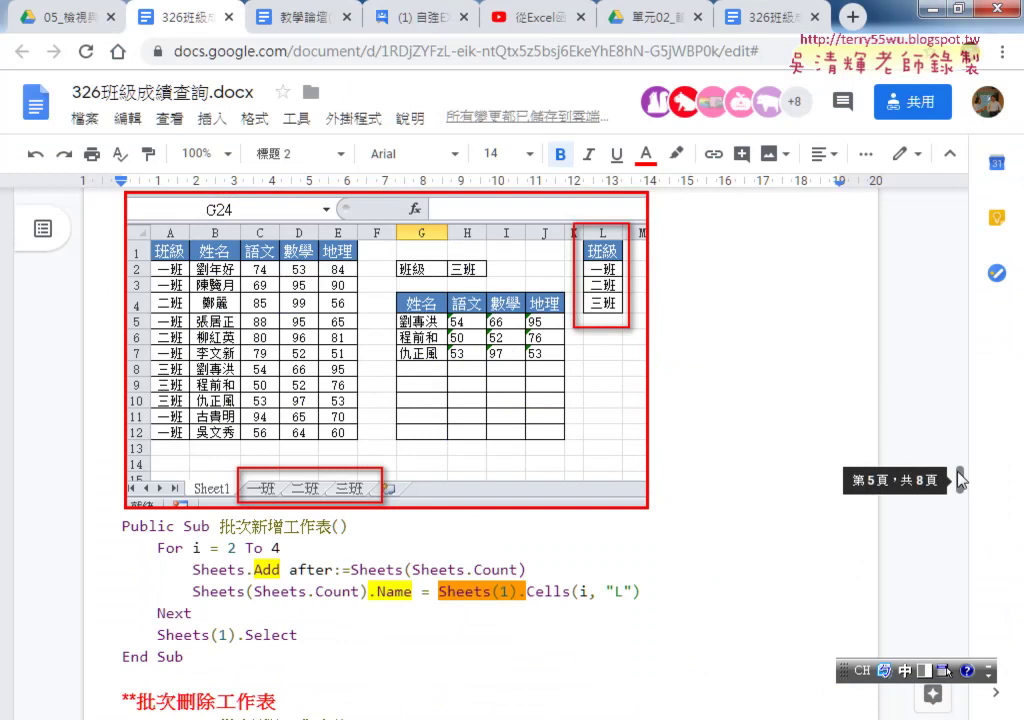
# Step: Scroll 326班級成績查詢.docx up to the 批次新增工作表 section's class-list screenshot
pyautogui.scroll(2, 681, 423)
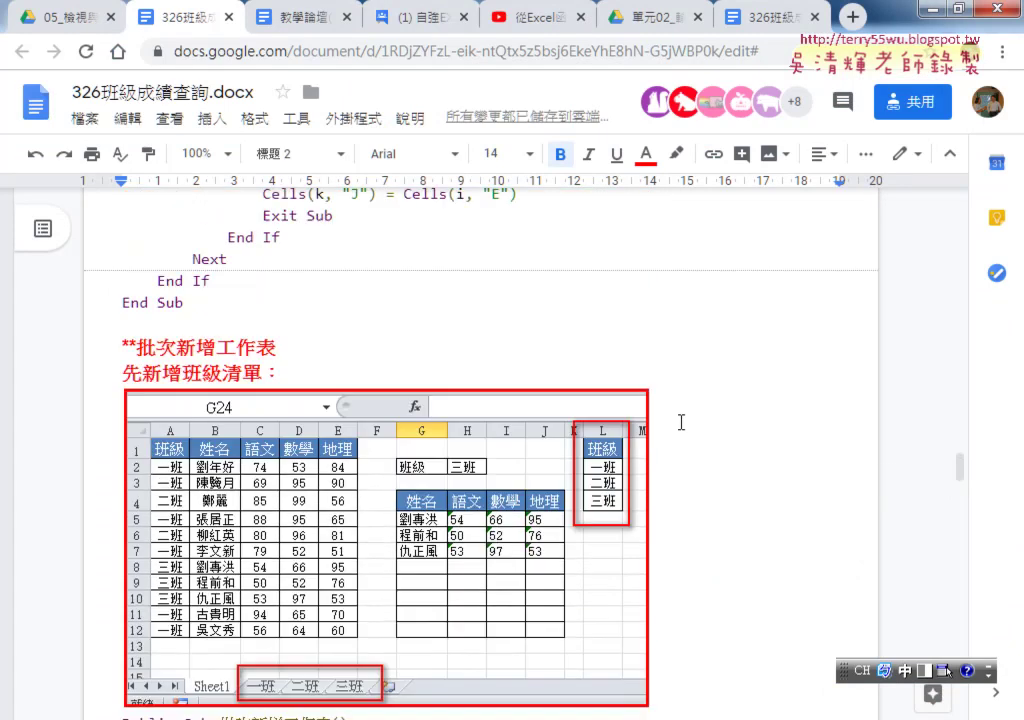